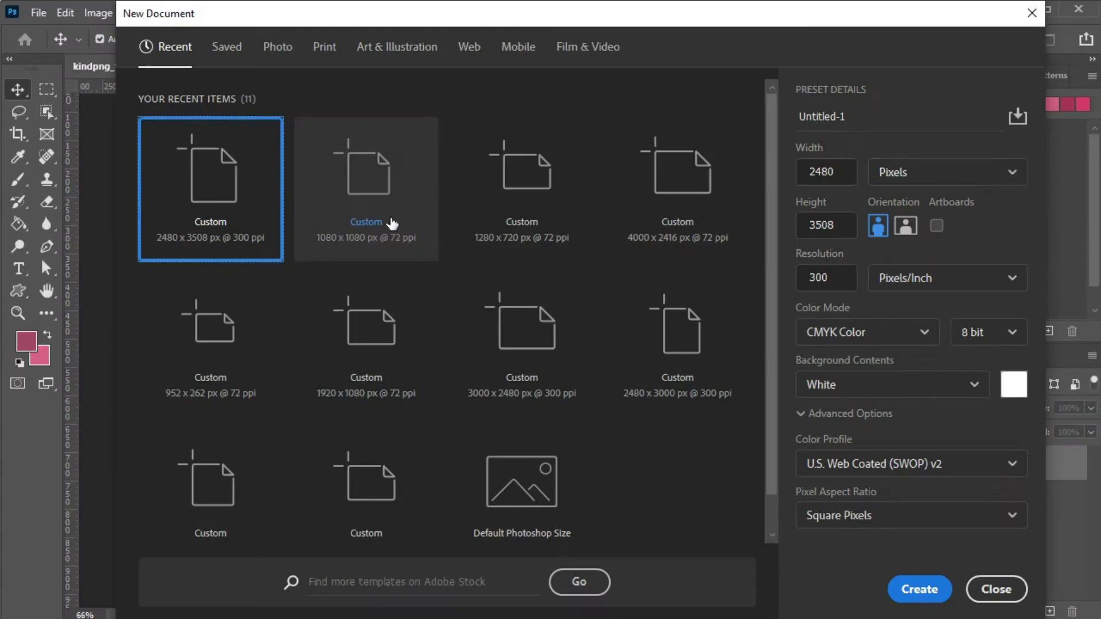
# Create a 3500 × 2500 px, 300 ppi RGB document named 'Cartoon Logo'
pyautogui.click(849, 114)
pyautogui.write('Cartoon Logo')
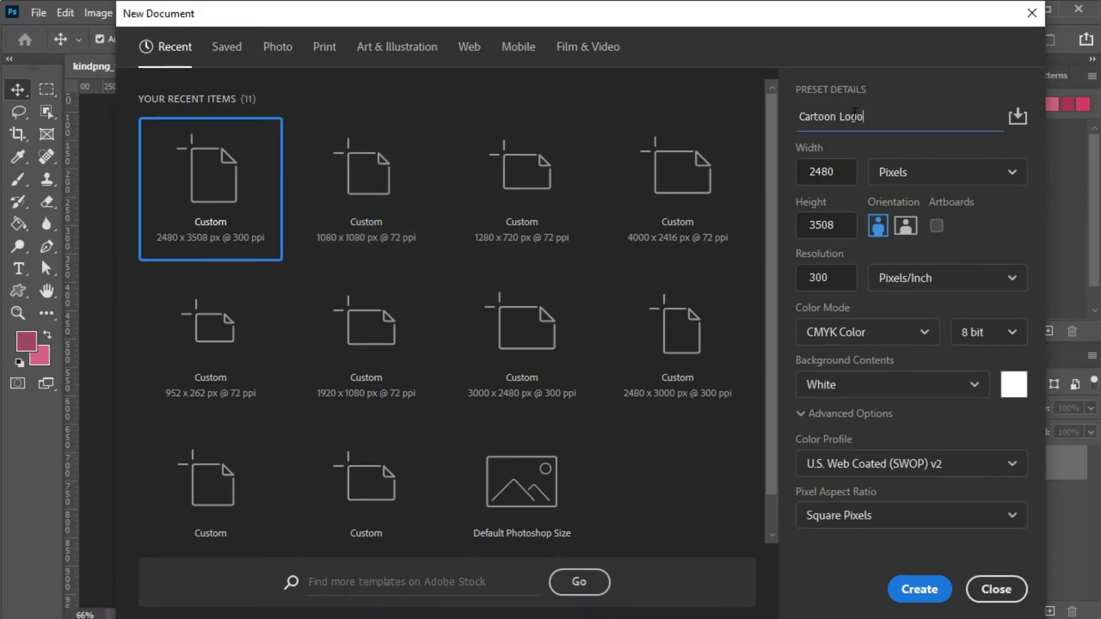
pyautogui.click(846, 170)
pyautogui.write('3500')
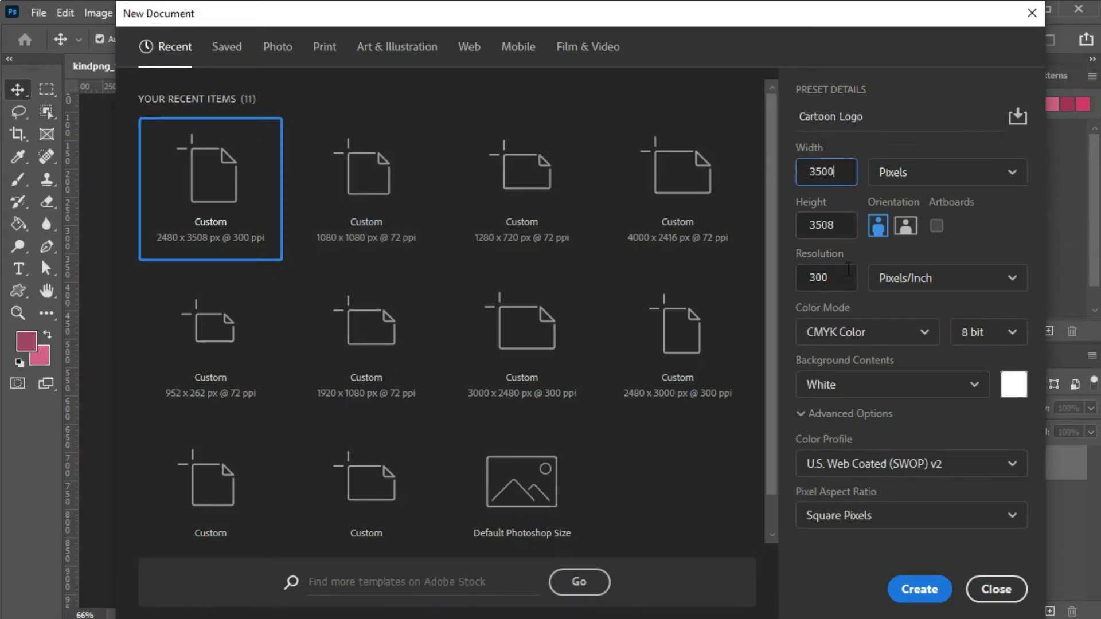
pyautogui.doubleClick(846, 226)
pyautogui.write('2500')
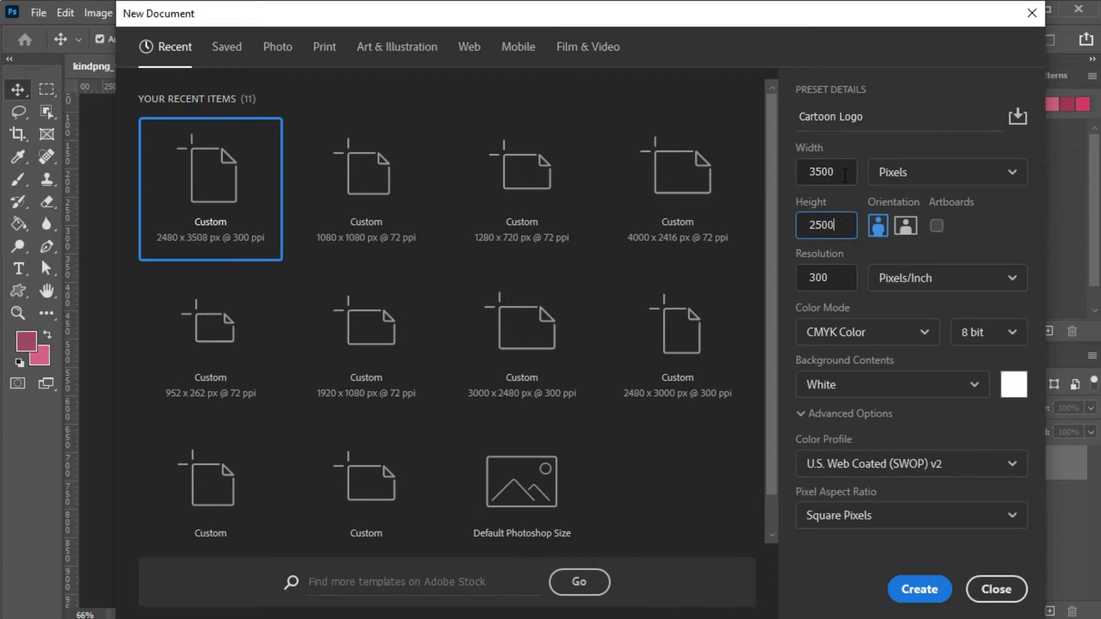
pyautogui.click(845, 174)
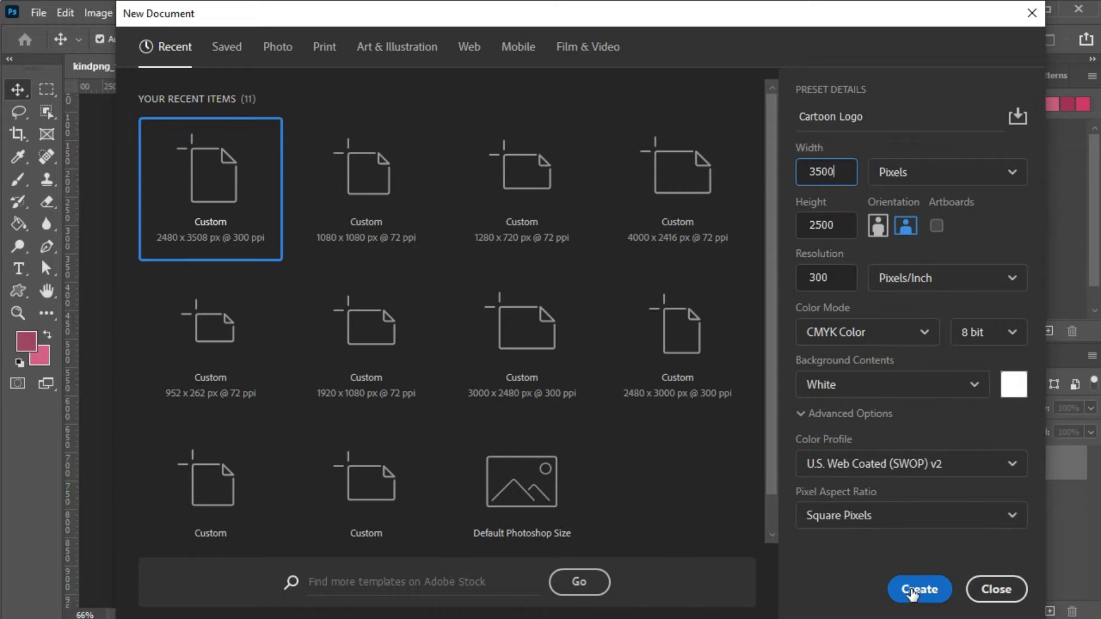
pyautogui.click(826, 338)
pyautogui.click(826, 421)
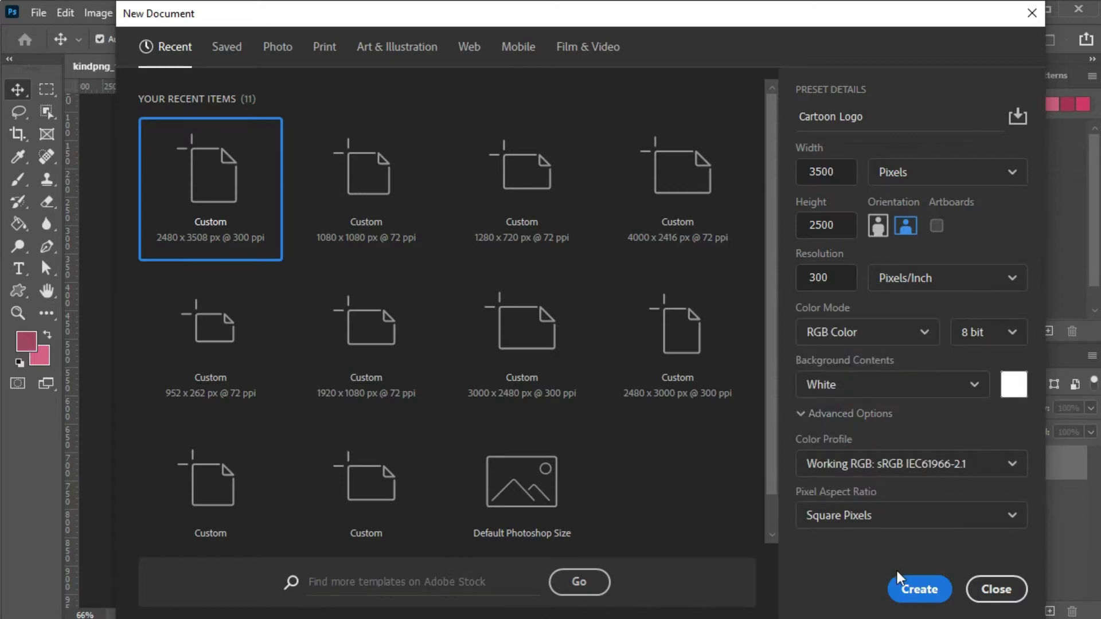
pyautogui.click(901, 579)
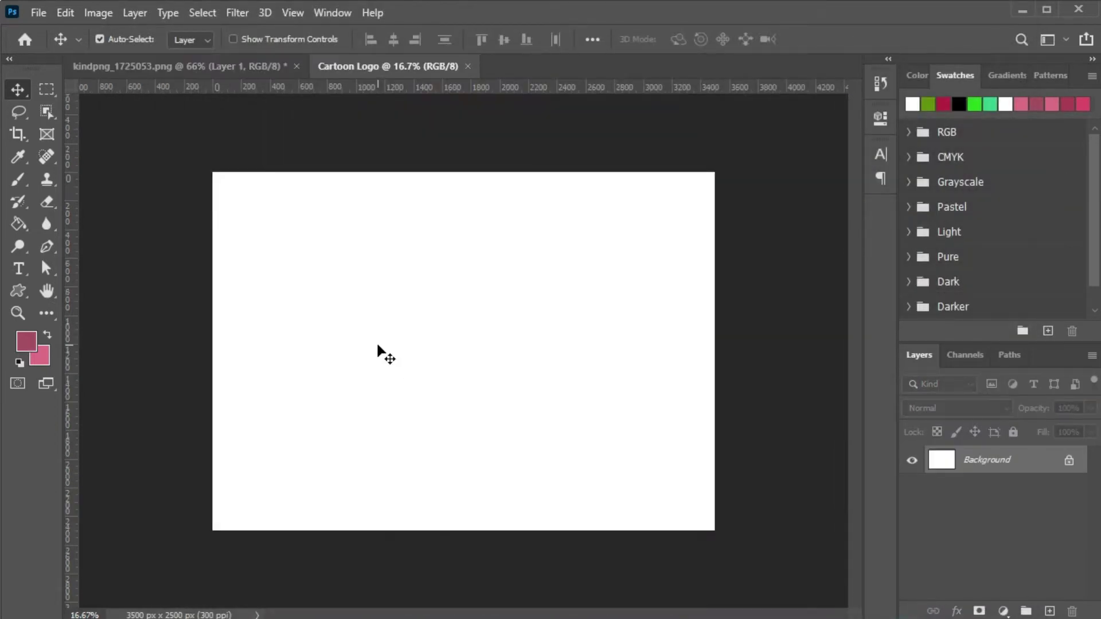
# Convert the man's photo layer to a smart object and drag it into Cartoon Logo
pyautogui.click(224, 66)
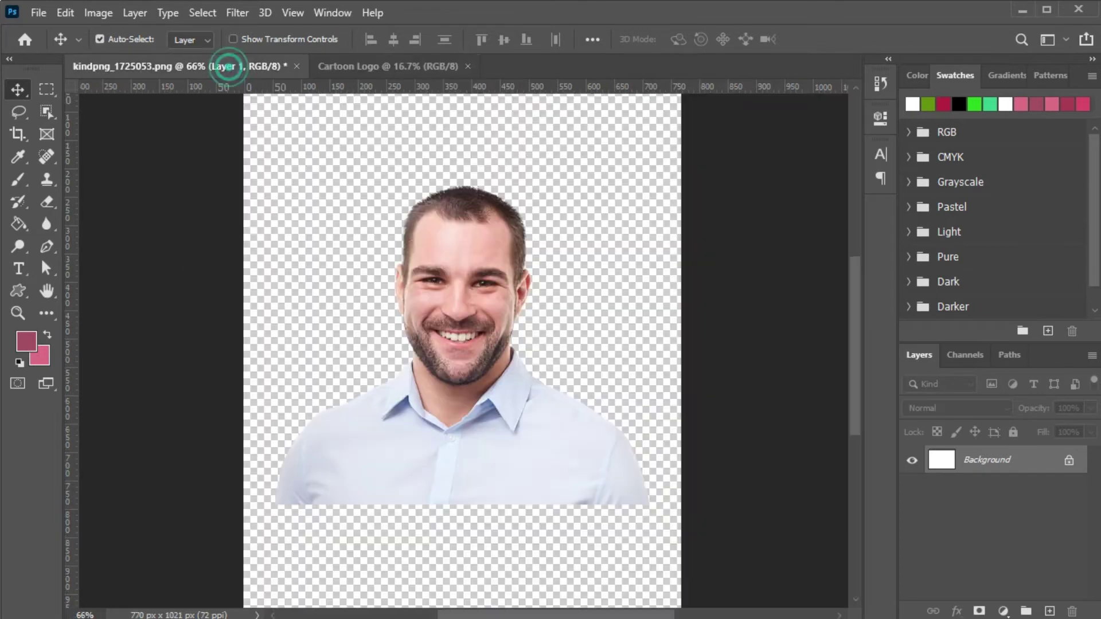
pyautogui.rightClick(975, 463)
pyautogui.click(776, 238)
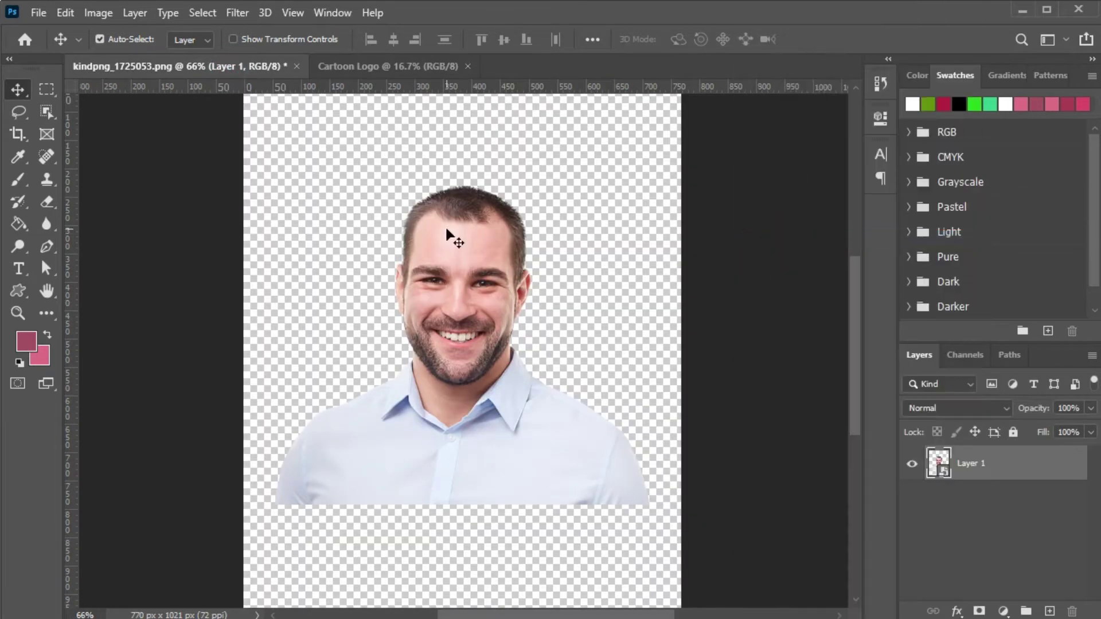
pyautogui.moveTo(447, 230); pyautogui.dragTo(497, 299)
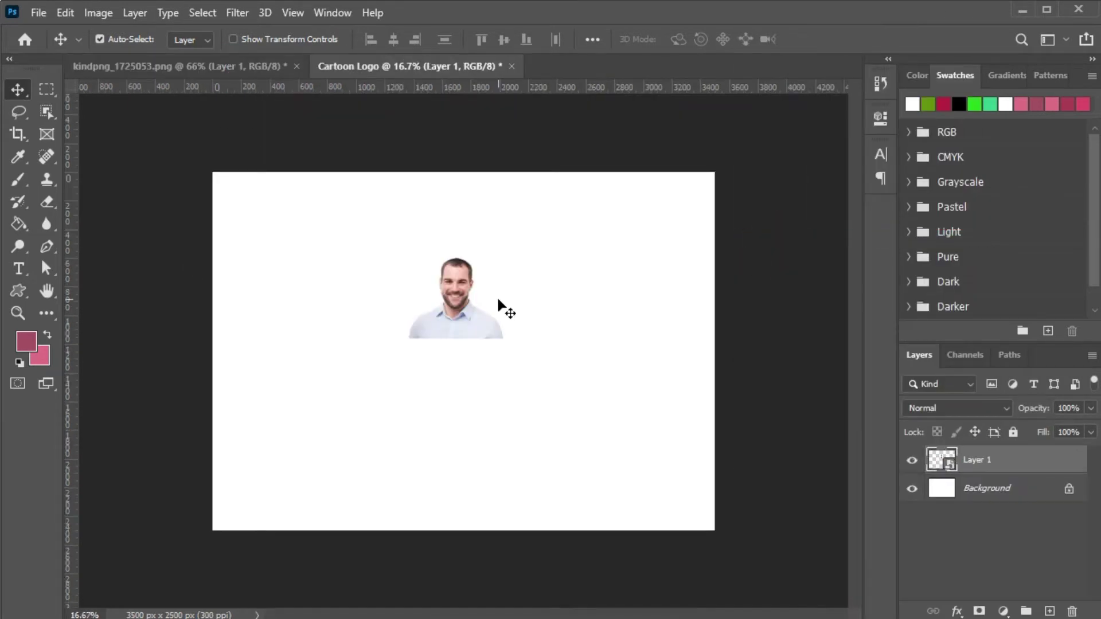
# Free-transform the placed photo larger and centre it on the canvas
pyautogui.hotkey('ctrl', 't')
pyautogui.moveTo(494, 260); pyautogui.dragTo(675, 172)
pyautogui.moveTo(556, 243); pyautogui.dragTo(447, 437)
pyautogui.moveTo(573, 263); pyautogui.dragTo(659, 193)
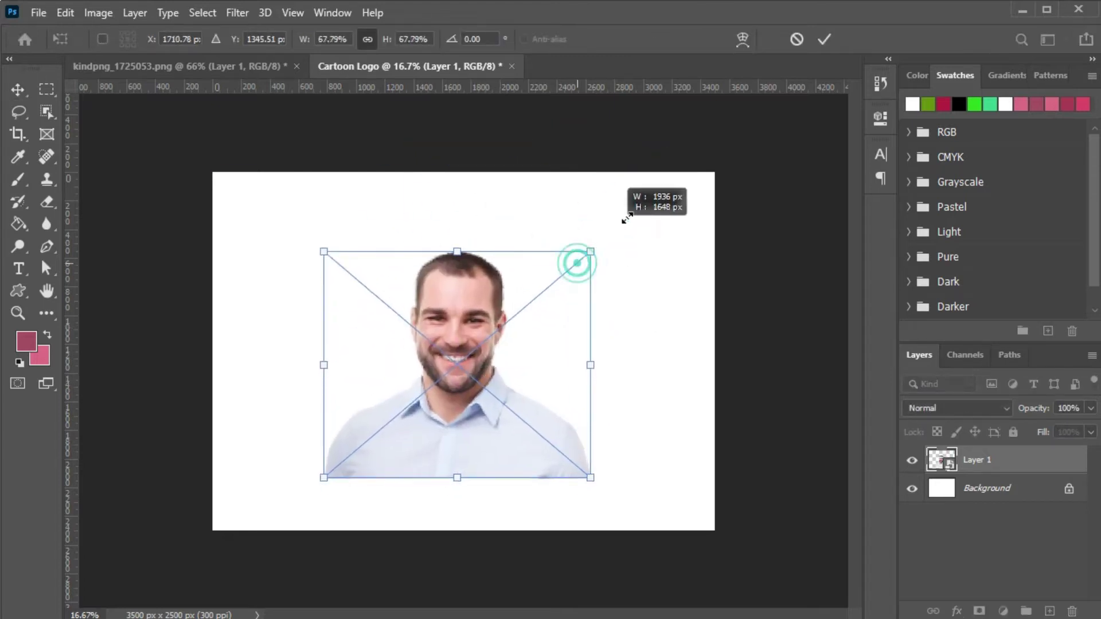
pyautogui.moveTo(558, 309); pyautogui.dragTo(550, 321)
pyautogui.click(818, 42)
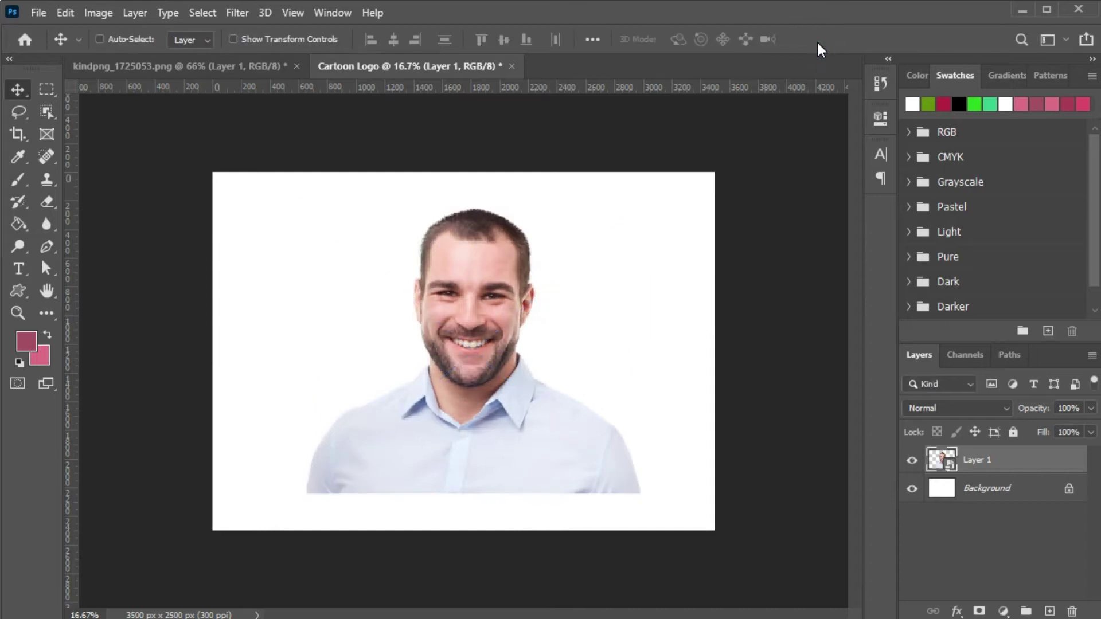
pyautogui.hotkey('ctrl', '0')
pyautogui.moveTo(461, 273); pyautogui.dragTo(461, 264)
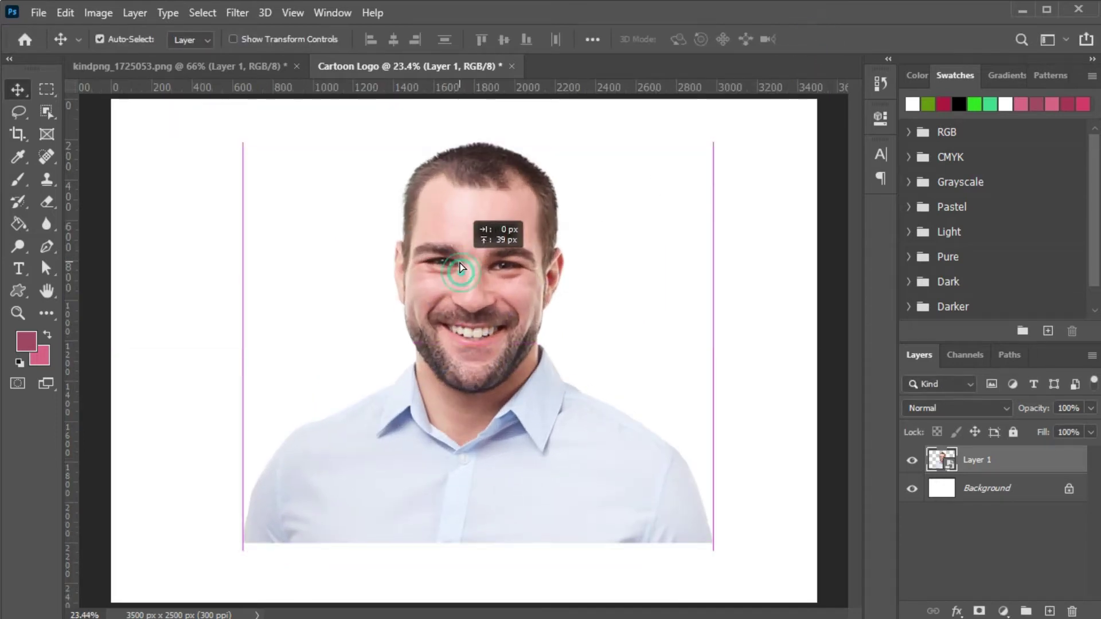
# Unlock and delete the white Background layer, then object-select the man's head
pyautogui.click(1069, 489)
pyautogui.click(1027, 490)
pyautogui.press('Delete')
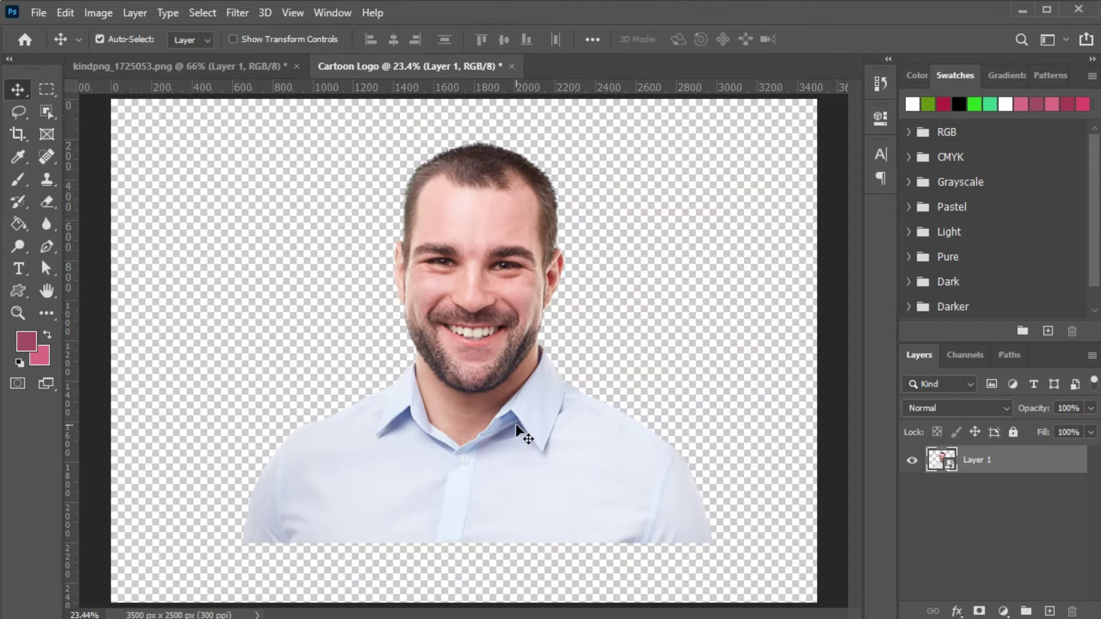
pyautogui.moveTo(515, 424); pyautogui.dragTo(497, 369)
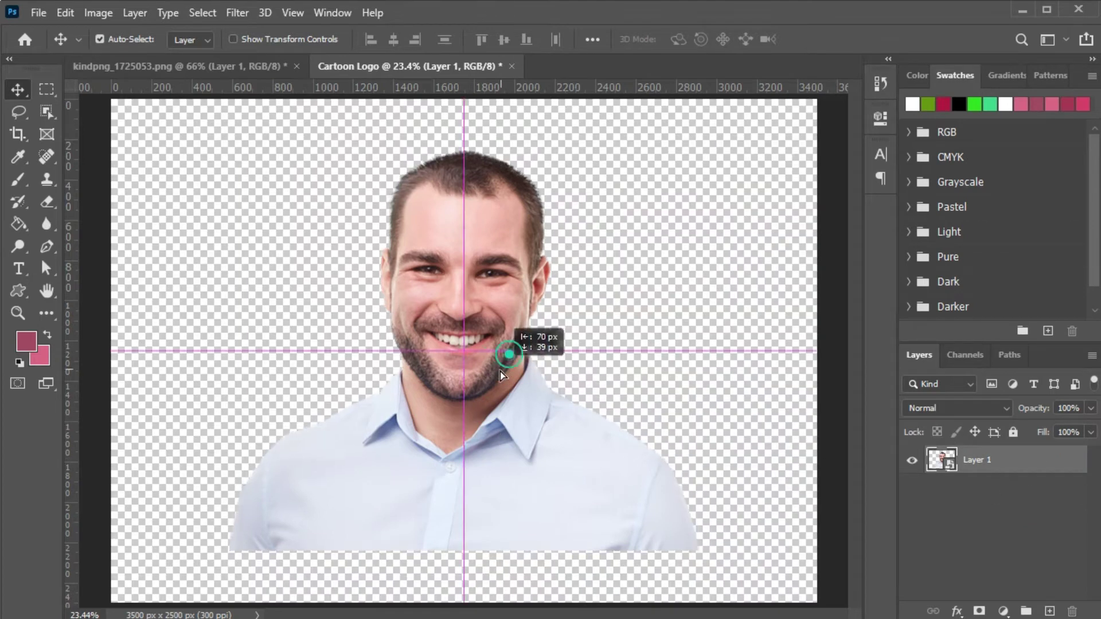
pyautogui.click(37, 109)
pyautogui.moveTo(295, 146); pyautogui.dragTo(584, 398)
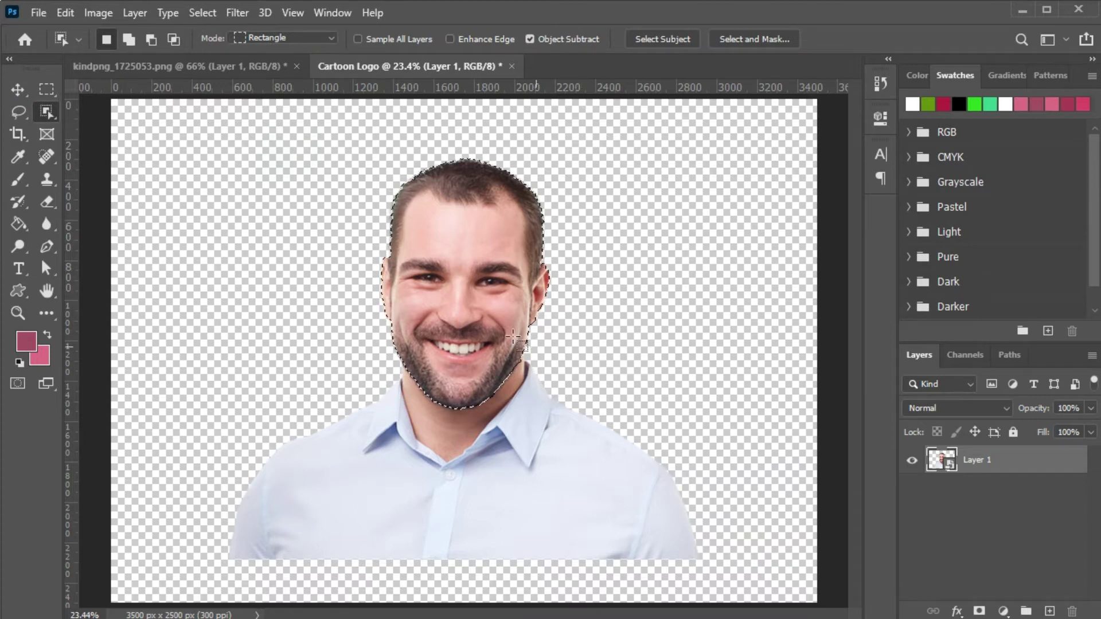
# Refine the head selection with Quick Selection along the jawline and top of the head
pyautogui.rightClick(46, 111)
pyautogui.click(119, 134)
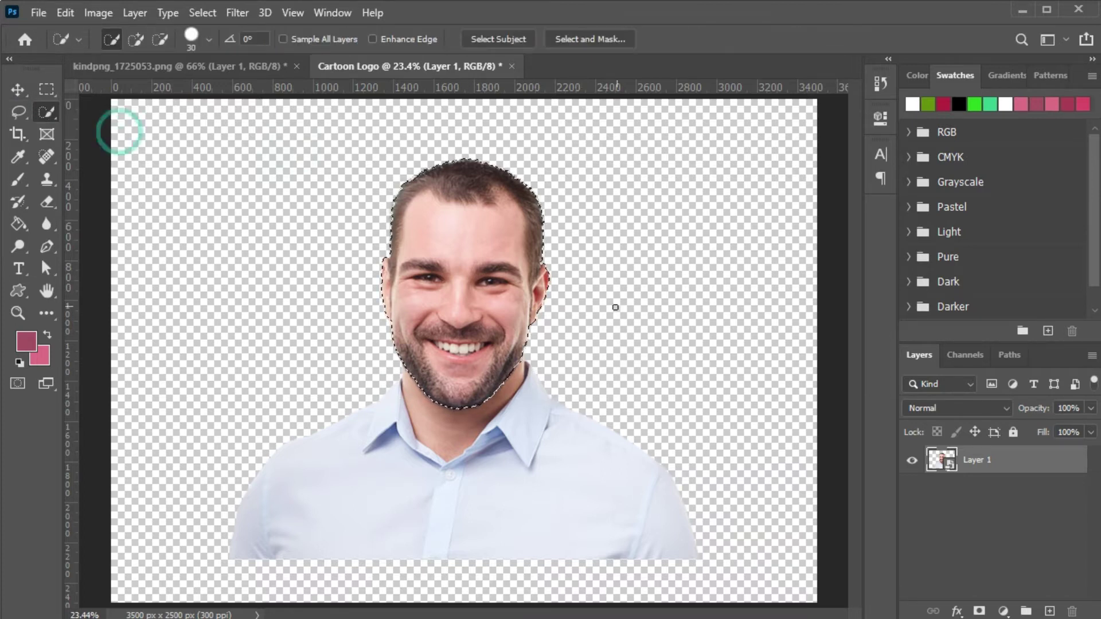
pyautogui.scroll(2, 536, 327)
pyautogui.scroll(1, 537, 326)
pyautogui.scroll(2, 519, 301)
pyautogui.scroll(2, 519, 287)
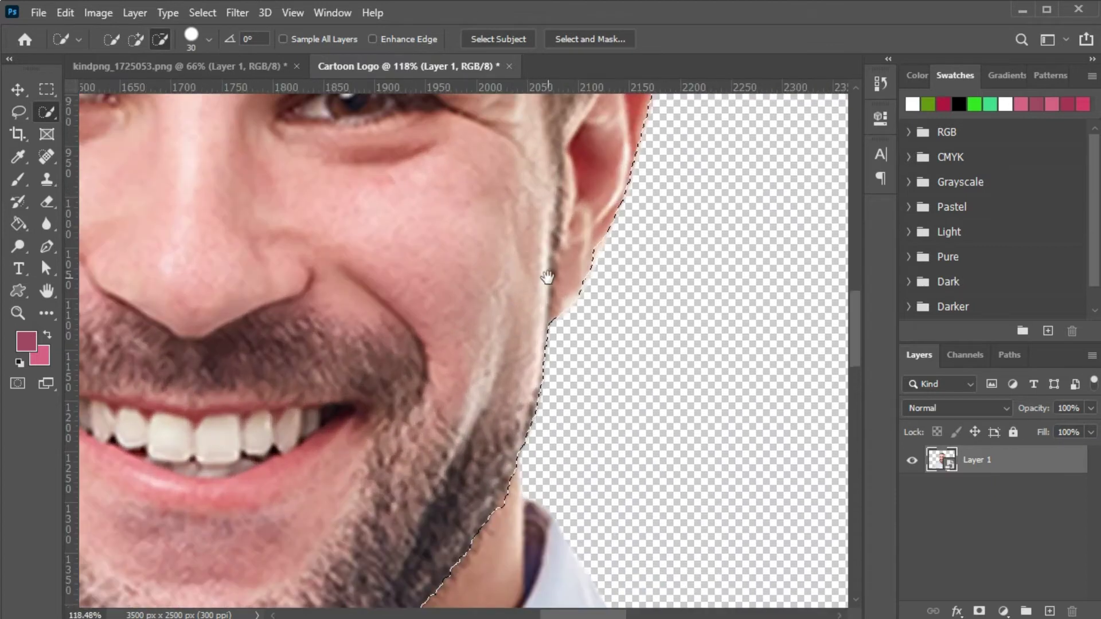
pyautogui.moveTo(534, 206); pyautogui.dragTo(494, 122)
pyautogui.scroll(-2, 347, 303)
pyautogui.scroll(-2, 472, 278)
pyautogui.scroll(5, 458, 344)
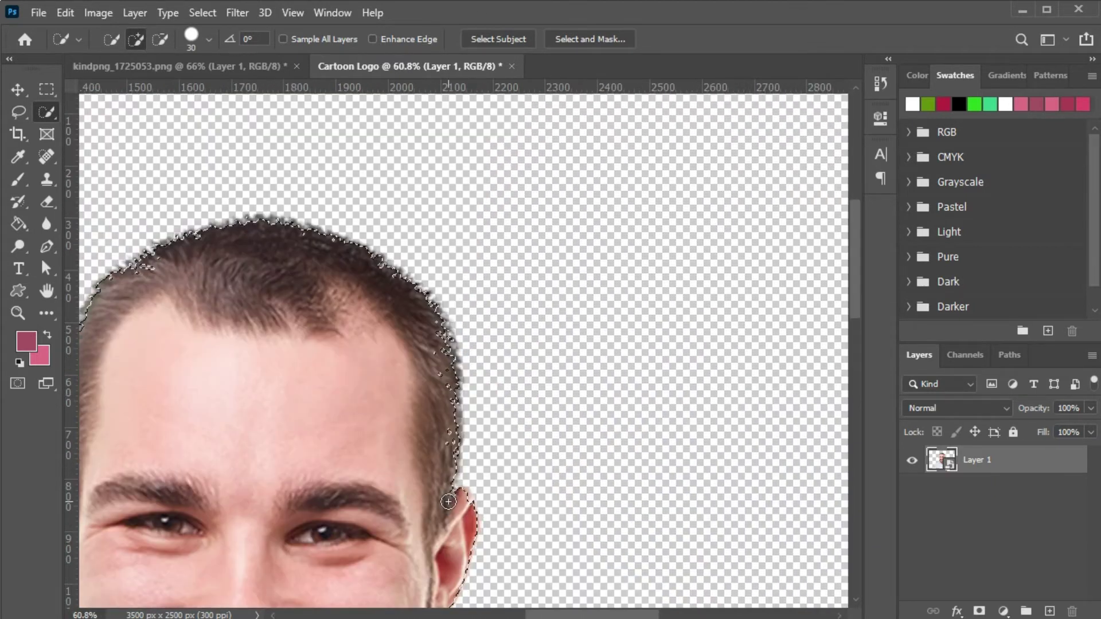
pyautogui.moveTo(424, 321); pyautogui.dragTo(499, 450)
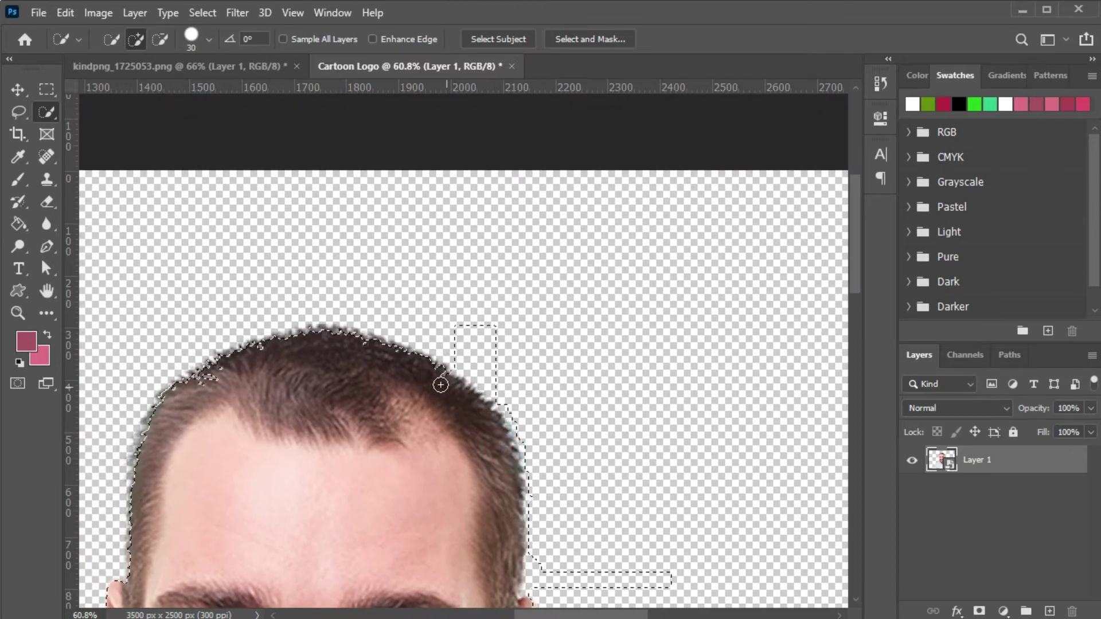
# Remove the stray area beside the head and clean the left forehead edge
pyautogui.hotkey('ctrl', 'z')
pyautogui.scroll(2, 433, 396)
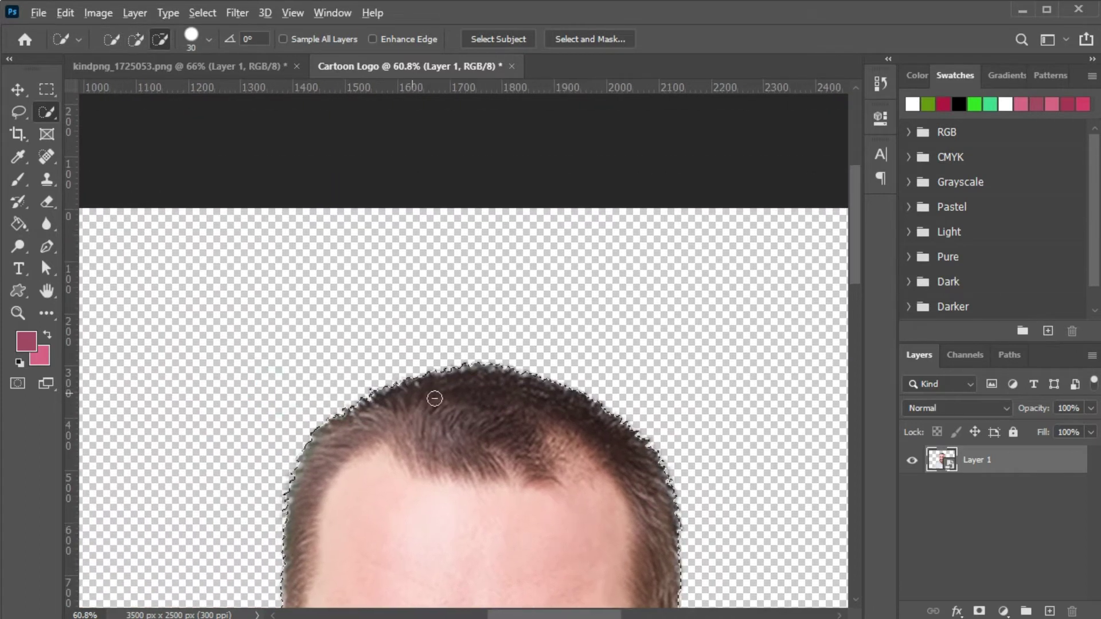
pyautogui.scroll(2, 442, 401)
pyautogui.scroll(3, 442, 401)
pyautogui.moveTo(292, 459)
pyautogui.mouseDown()
pyautogui.moveTo(659, 246)
pyautogui.moveTo(465, 440)
pyautogui.moveTo(374, 363)
pyautogui.mouseUp()
pyautogui.scroll(-1, 430, 433)
pyautogui.scroll(-2, 472, 511)
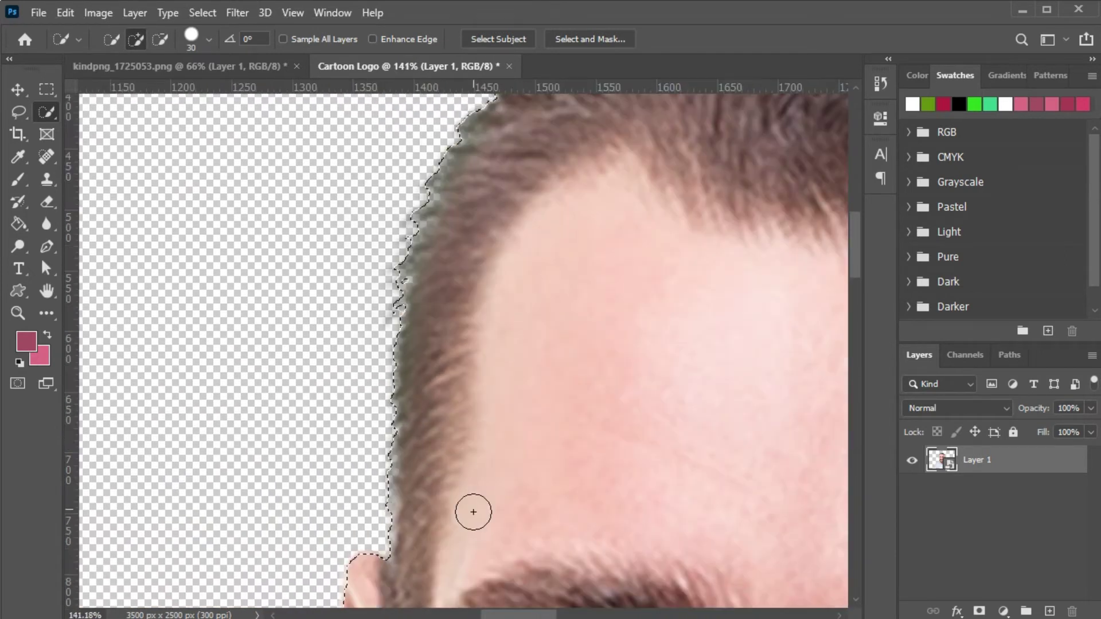
pyautogui.scroll(-1, 395, 304)
pyautogui.scroll(-2, 395, 304)
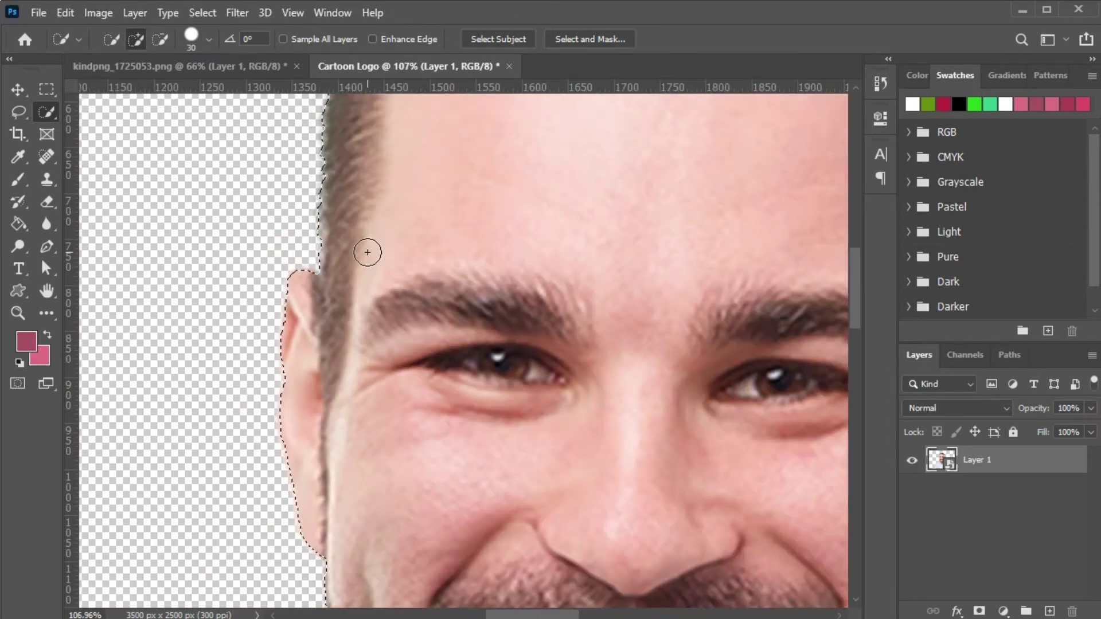
# Expand the head selection by 1 pixel via Select > Modify > Expand
pyautogui.click(202, 12)
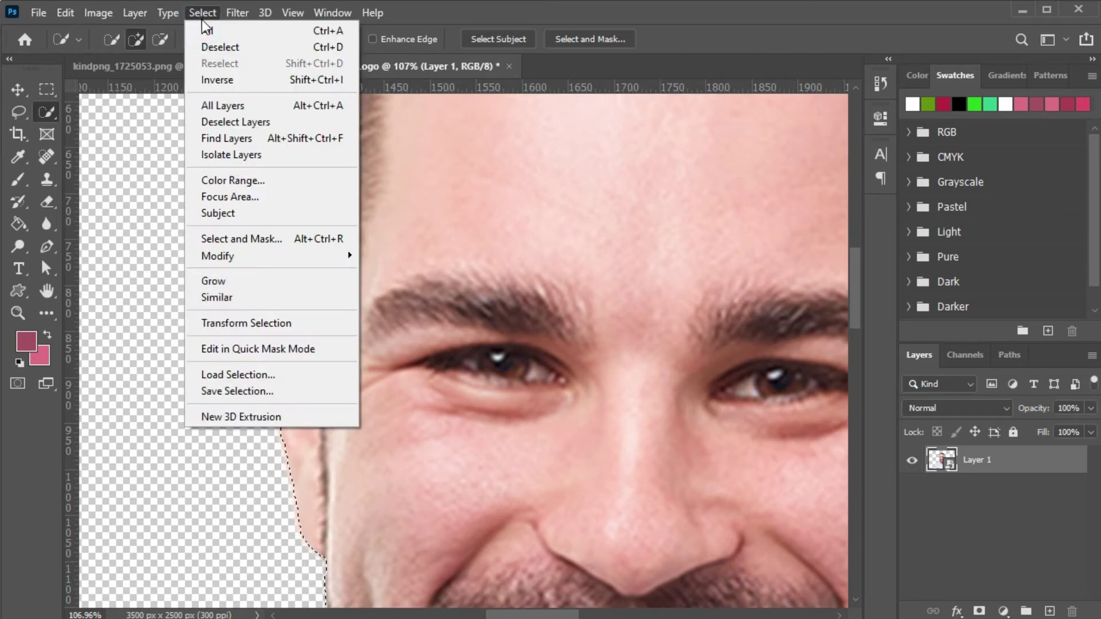
pyautogui.click(414, 288)
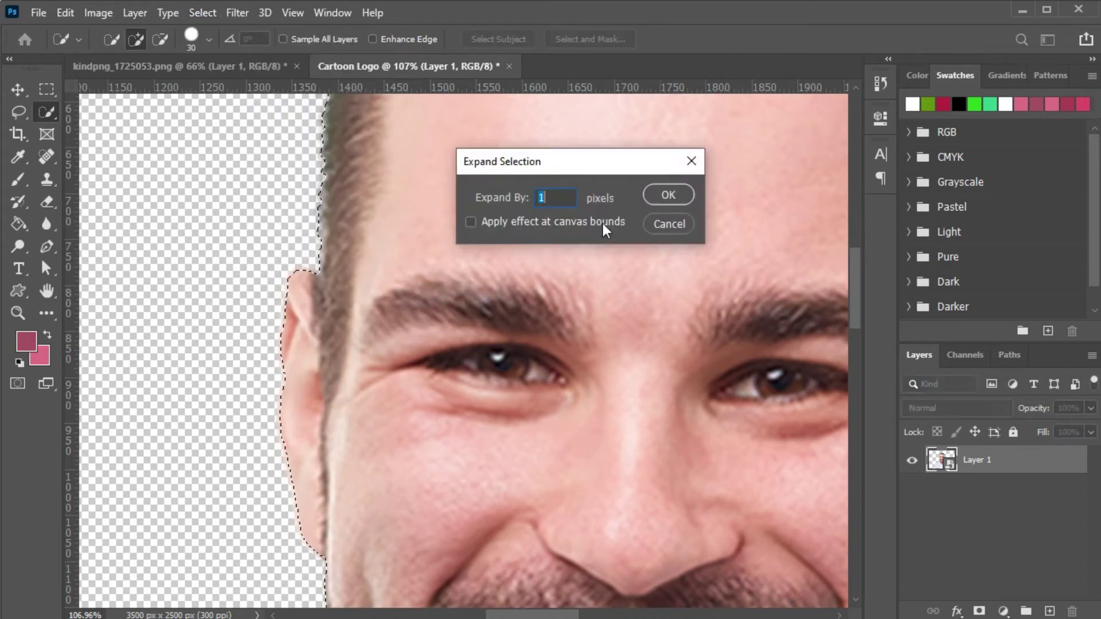
pyautogui.click(667, 195)
pyautogui.scroll(-5, 328, 347)
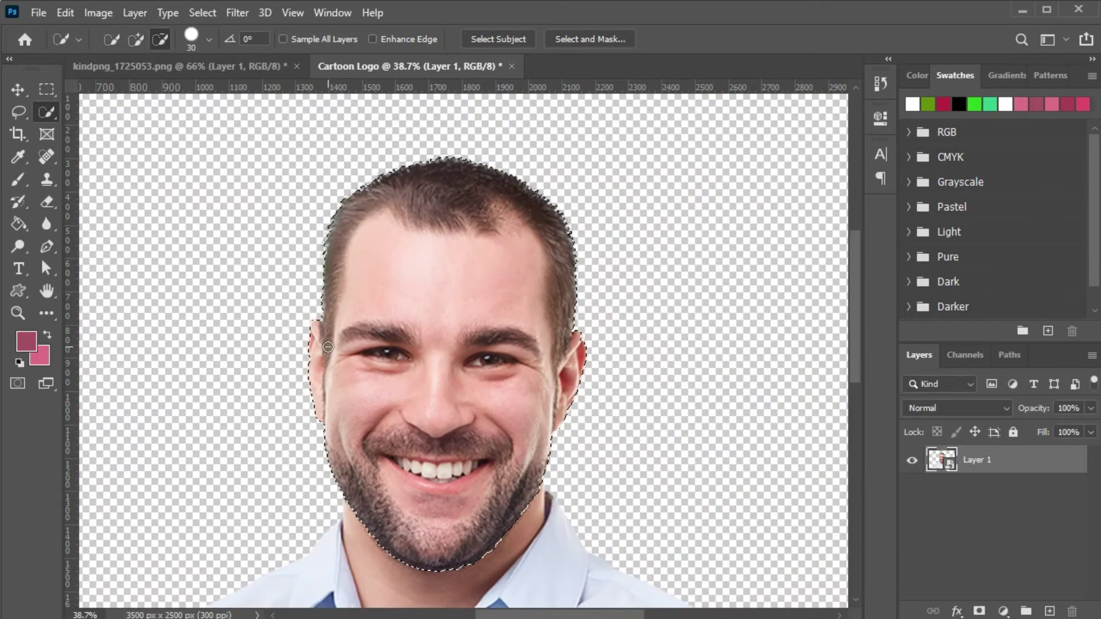
pyautogui.scroll(-1, 327, 347)
pyautogui.keyDown('ctrl'); pyautogui.click(1003, 465); pyautogui.keyUp('ctrl')
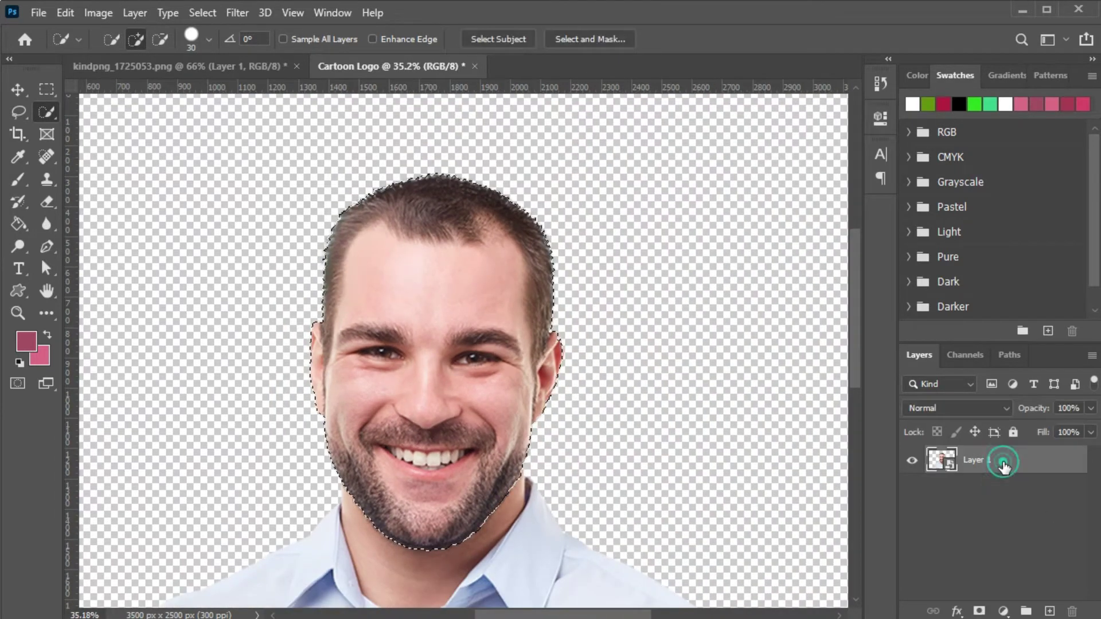
# Copy the selected head to its own layer and scale the original photo down
pyautogui.hotkey('ctrl', 'j')
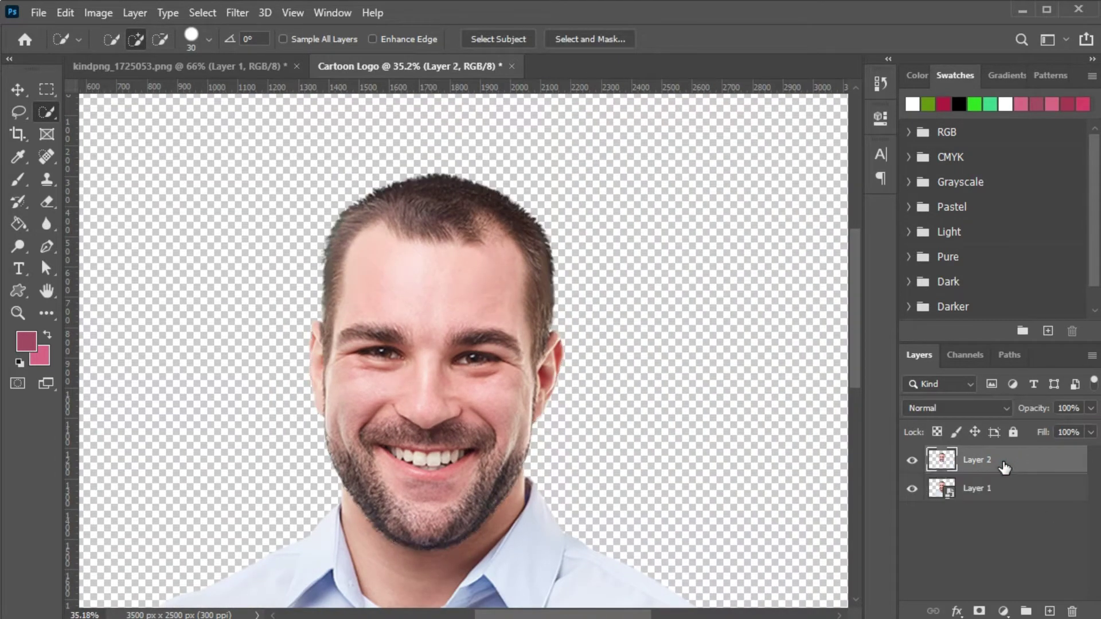
pyautogui.click(980, 492)
pyautogui.hotkey('ctrl', 't')
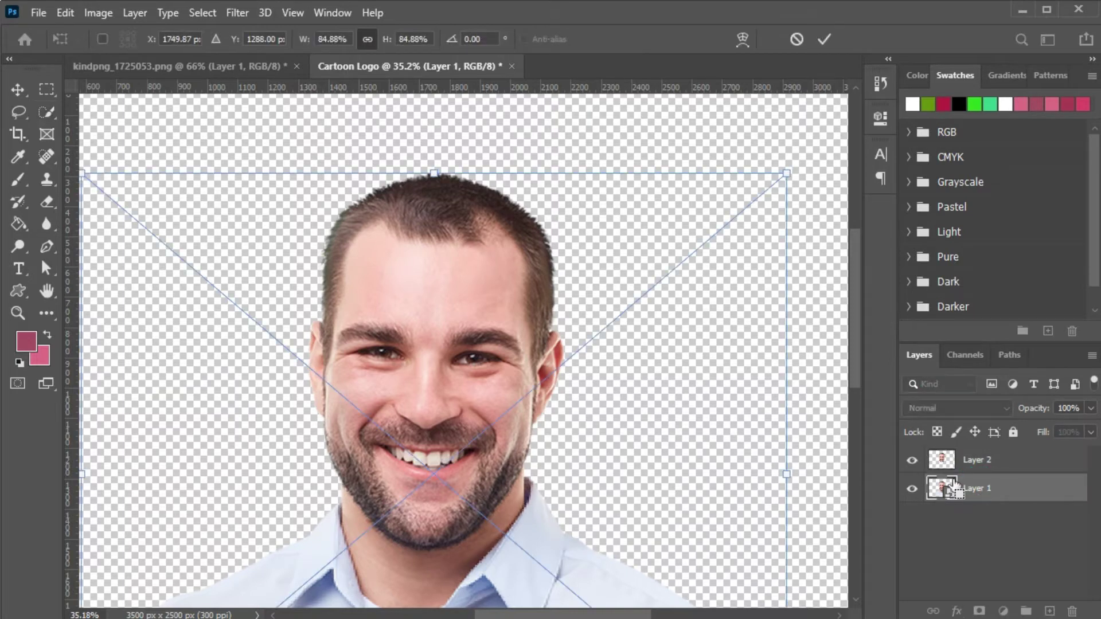
pyautogui.scroll(-2, 658, 322)
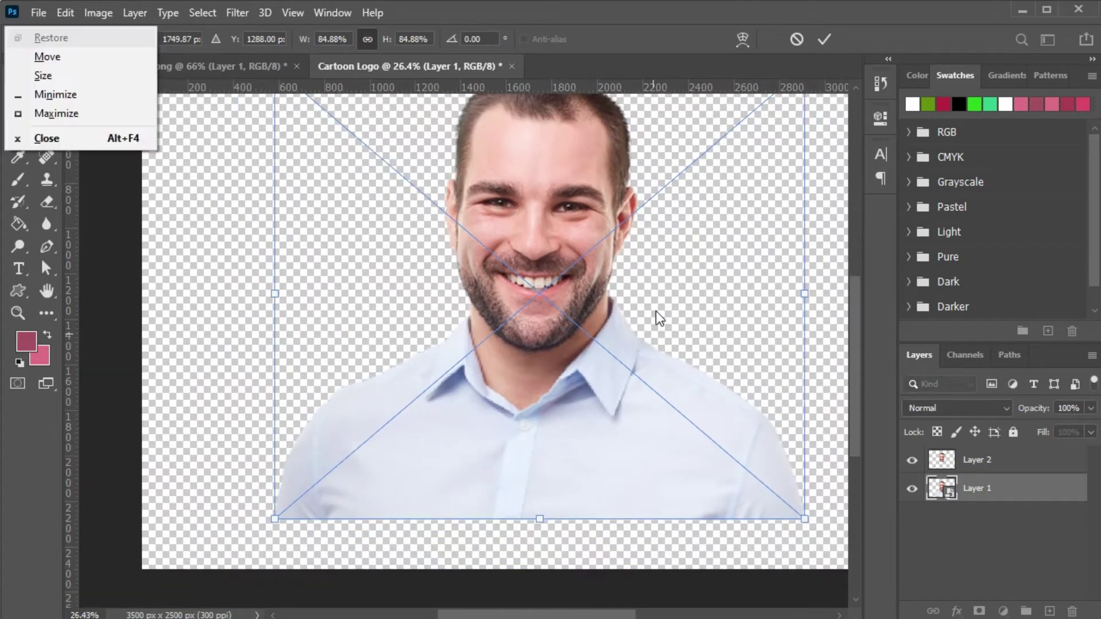
pyautogui.scroll(-1, 740, 235)
pyautogui.moveTo(677, 172); pyautogui.dragTo(646, 214)
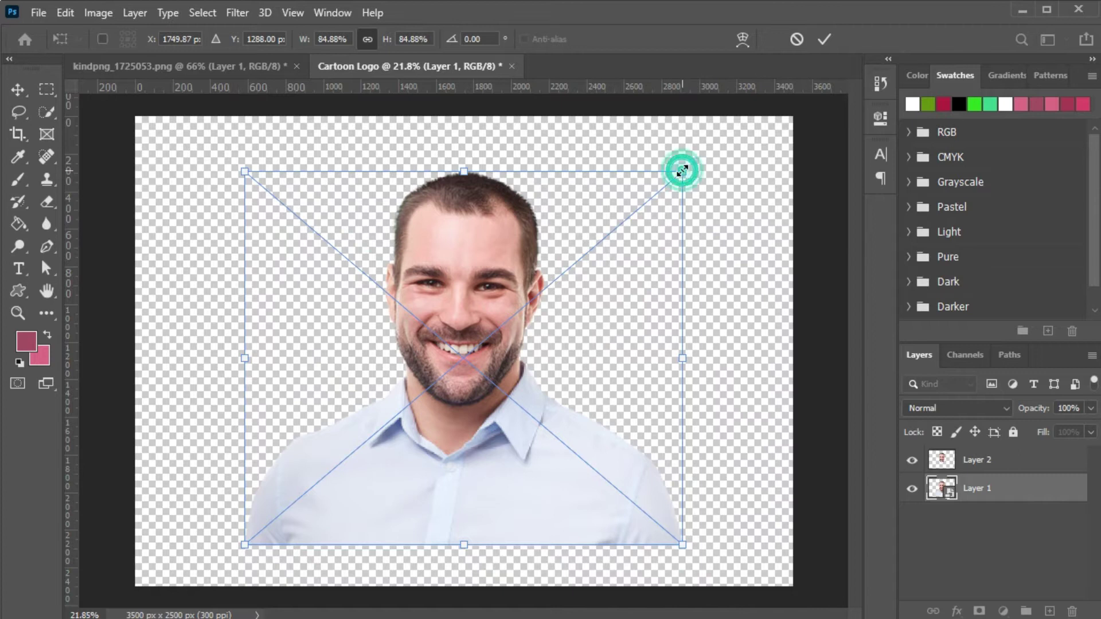
pyautogui.moveTo(466, 401); pyautogui.dragTo(480, 392)
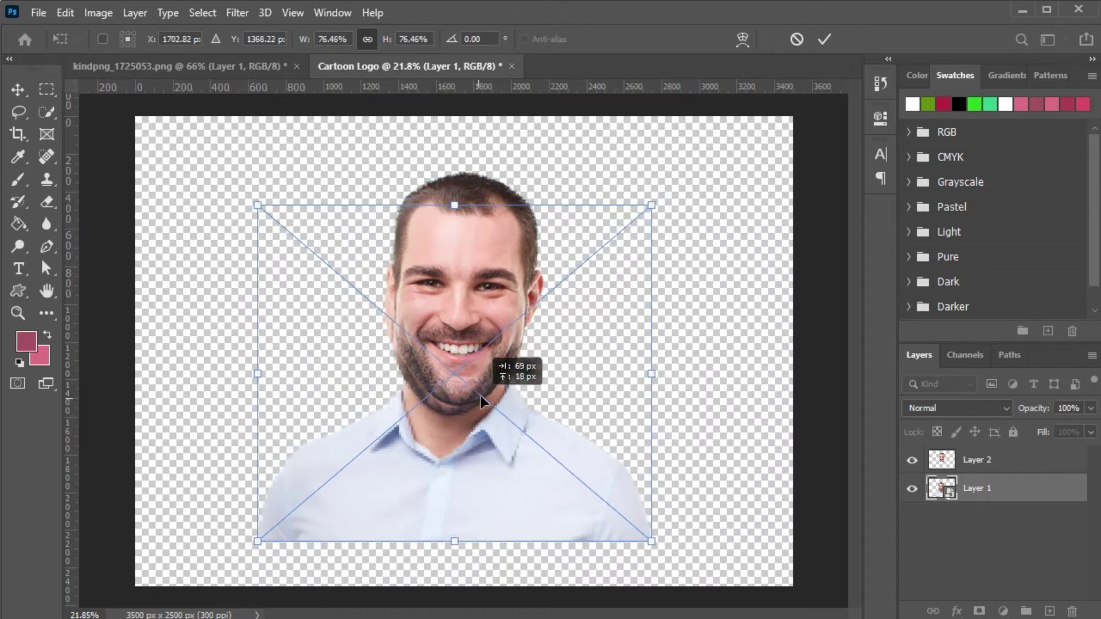
pyautogui.moveTo(657, 191); pyautogui.dragTo(602, 269)
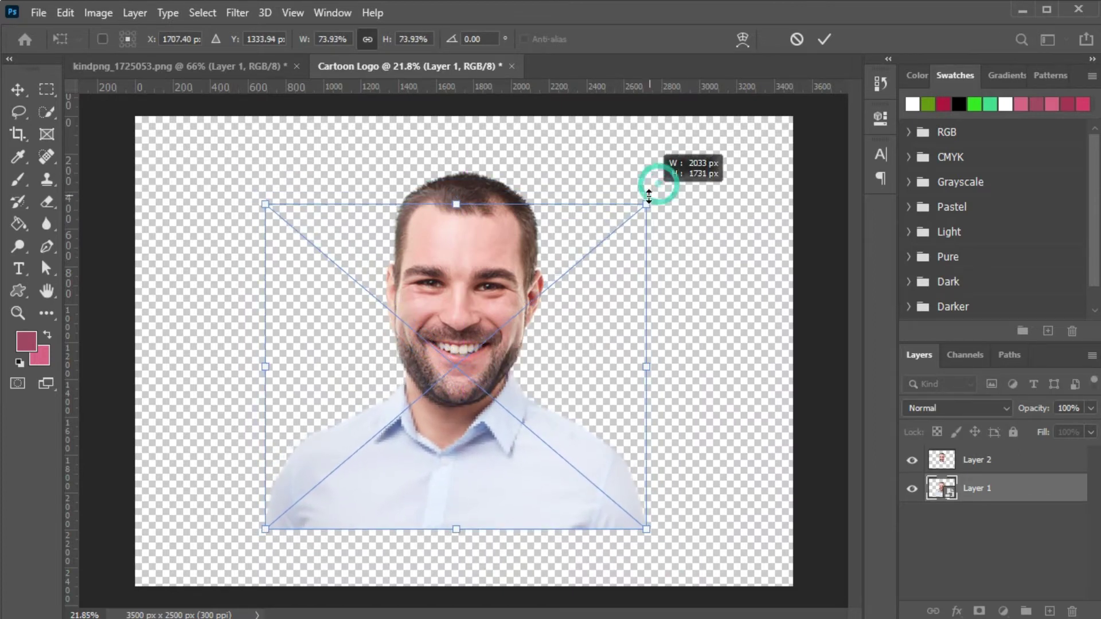
pyautogui.moveTo(527, 468); pyautogui.dragTo(533, 445)
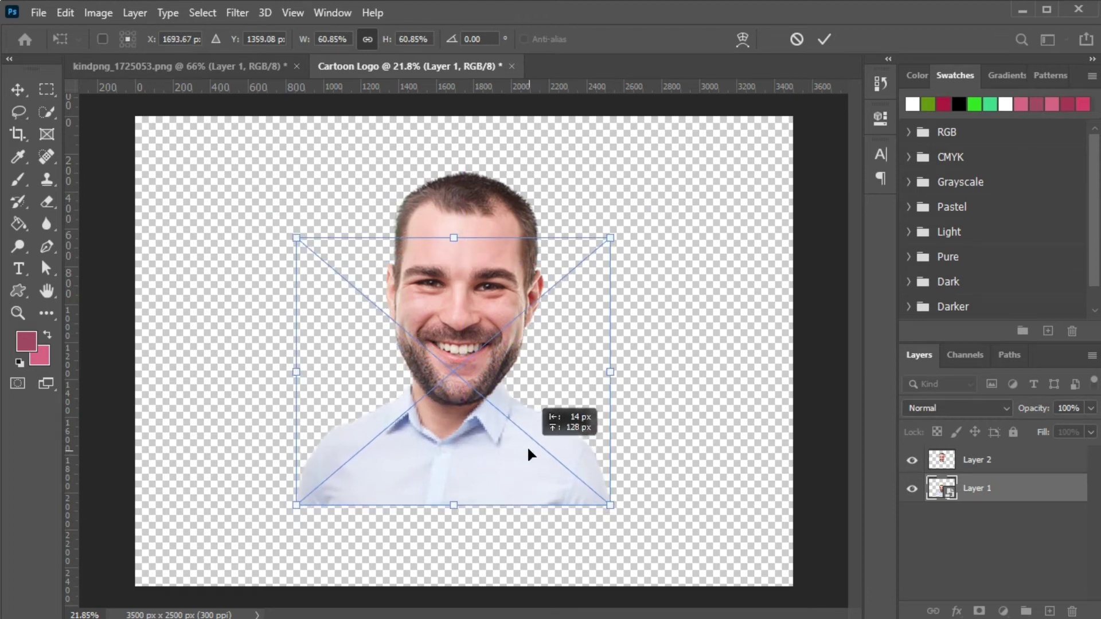
# Nudge the shrunken photo into centre with arrow keys and commit the 60.85% transform
pyautogui.press('Right')
pyautogui.press('Right')
pyautogui.press('Right')
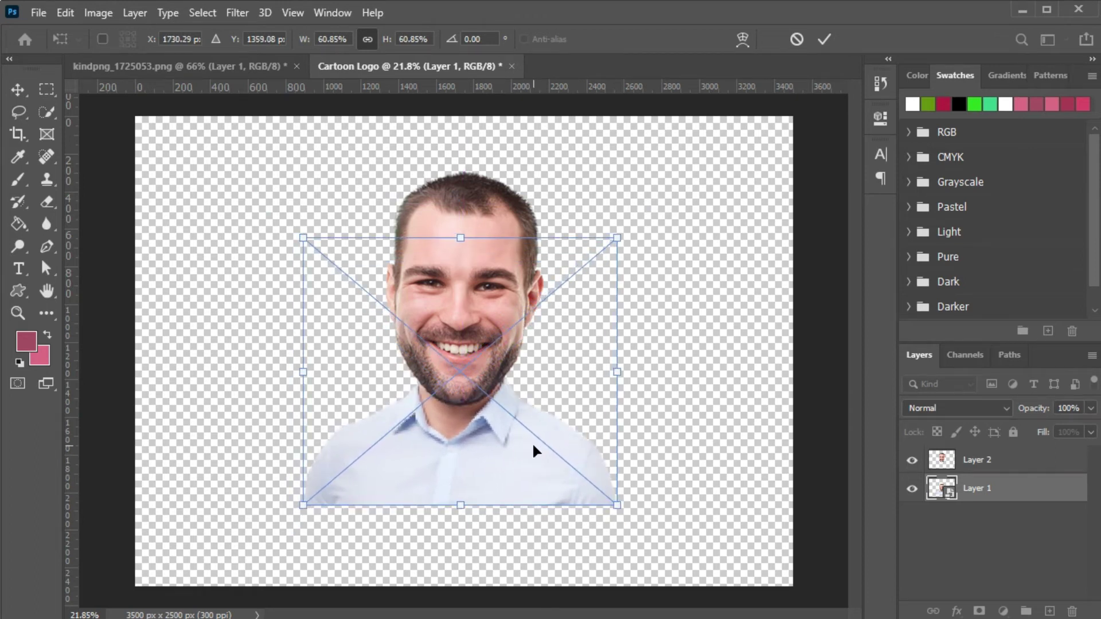
pyautogui.press('Down')
pyautogui.press('Down')
pyautogui.press('Up')
pyautogui.press('Up')
pyautogui.press('Up')
pyautogui.press('Left')
pyautogui.press('Left')
pyautogui.press('Left')
pyautogui.press('Right')
pyautogui.press('Right')
pyautogui.press('Right')
pyautogui.press('Down')
pyautogui.press('Down')
pyautogui.press('Down')
pyautogui.press('Right')
pyautogui.press('Down')
pyautogui.press('Down')
pyautogui.press('Down')
pyautogui.press('Right')
pyautogui.press('Right')
pyautogui.press('Up')
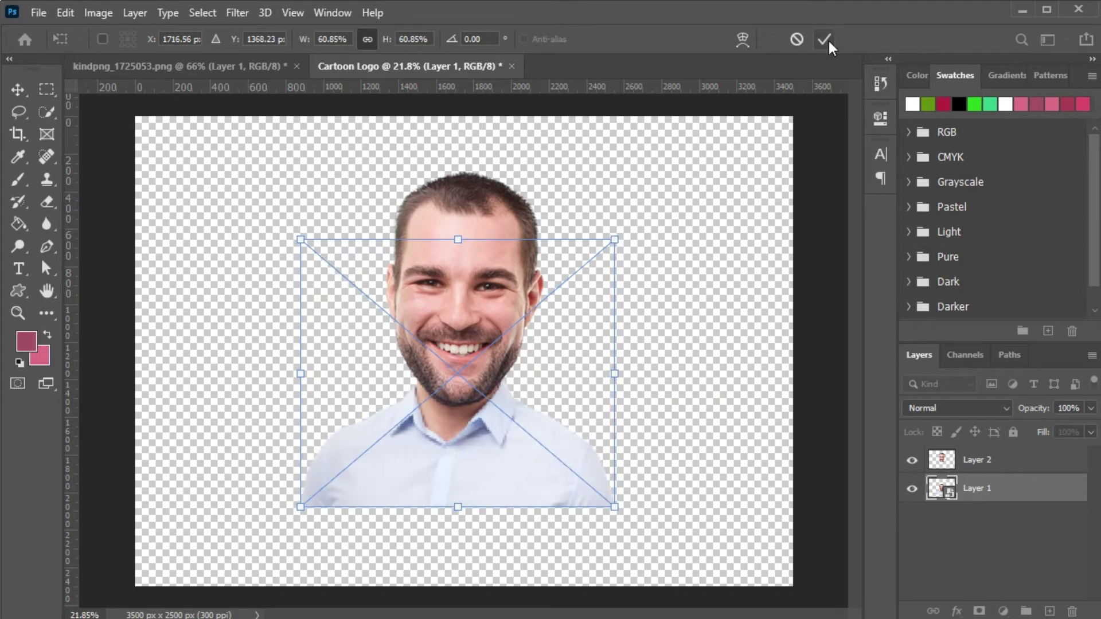
pyautogui.click(824, 39)
# Merge the head and body layers into one smart object and open Filter > Liquify
pyautogui.hotkey('ctrl', '+')
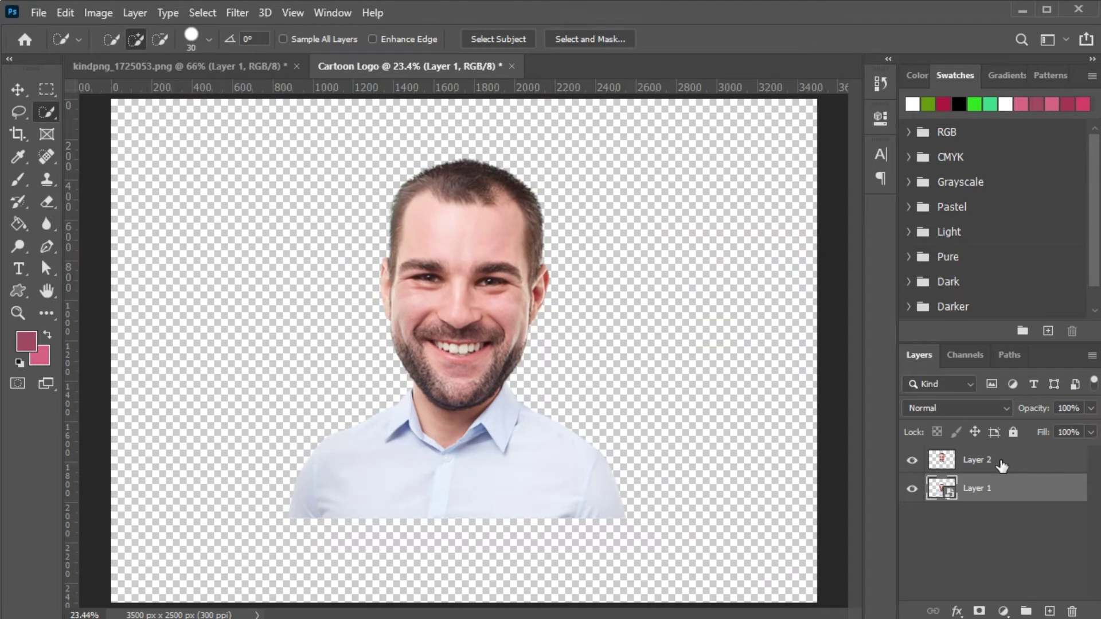
pyautogui.keyDown('shift'); pyautogui.click(1002, 467); pyautogui.keyUp('shift')
pyautogui.rightClick(1002, 468)
pyautogui.click(849, 238)
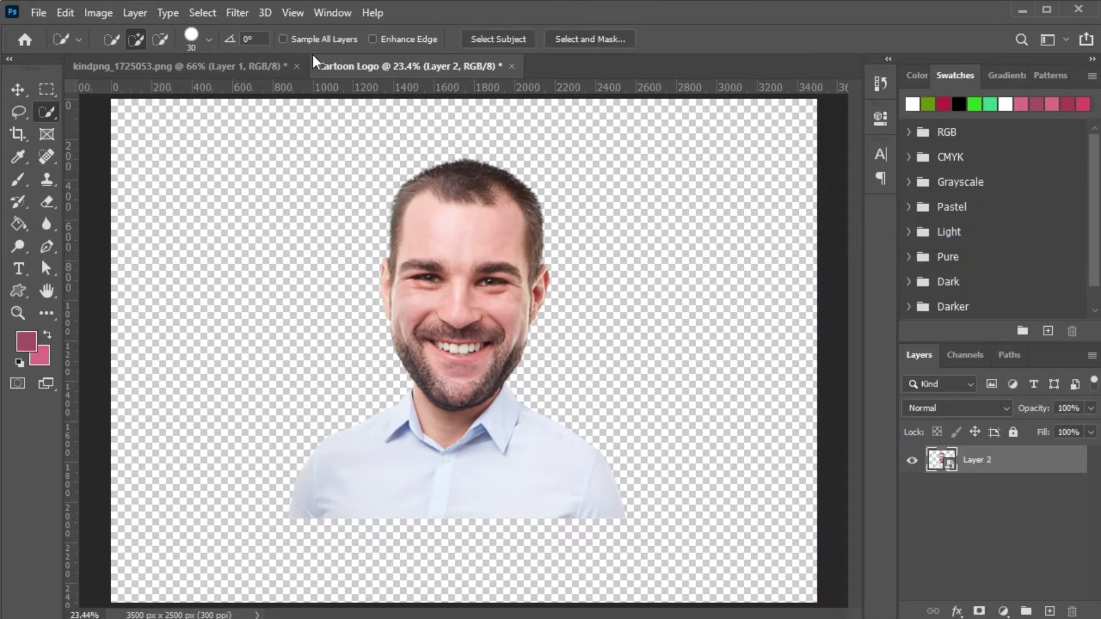
pyautogui.press('v')
pyautogui.click(237, 11)
pyautogui.click(266, 145)
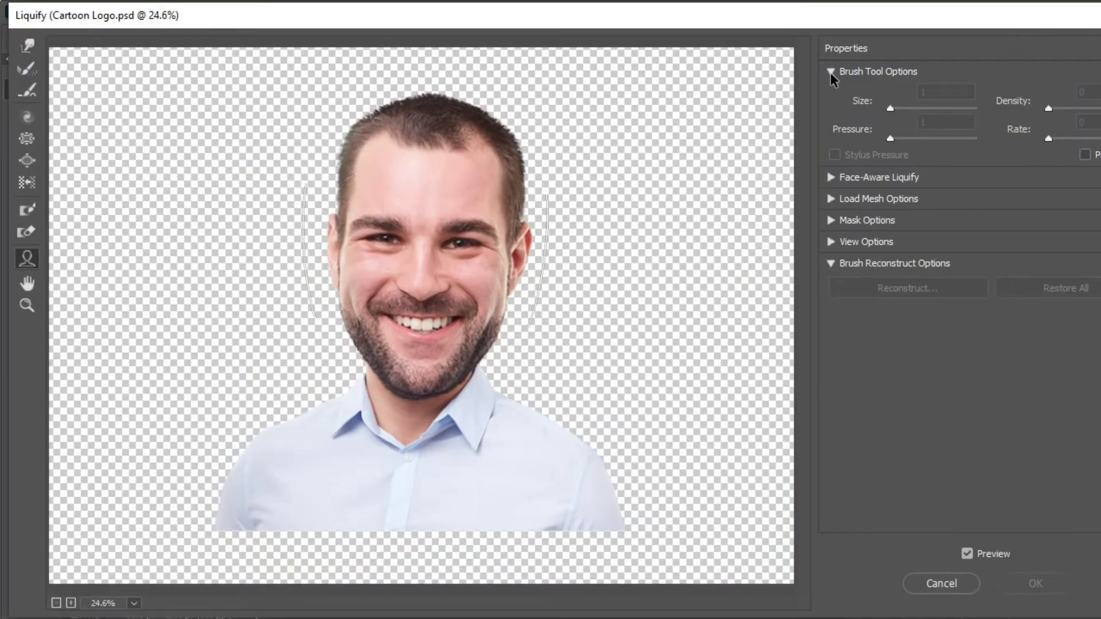
# Show Face-Aware Liquify and link left/right eye size, height, width and tilt
pyautogui.click(830, 72)
pyautogui.click(831, 93)
pyautogui.click(1041, 167)
pyautogui.click(1042, 198)
pyautogui.click(1042, 227)
pyautogui.click(1042, 257)
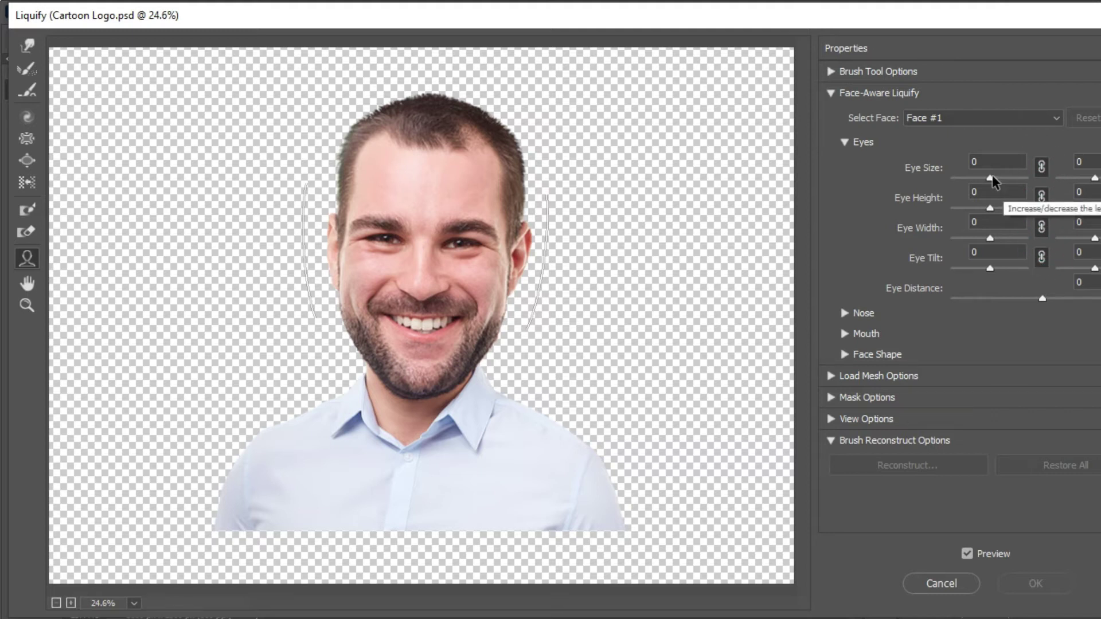
# Set eye size 100, height 79, width 61, tilt 61 and distance 15
pyautogui.moveTo(991, 179)
pyautogui.mouseDown()
pyautogui.moveTo(1040, 185)
pyautogui.moveTo(1007, 210)
pyautogui.mouseUp()
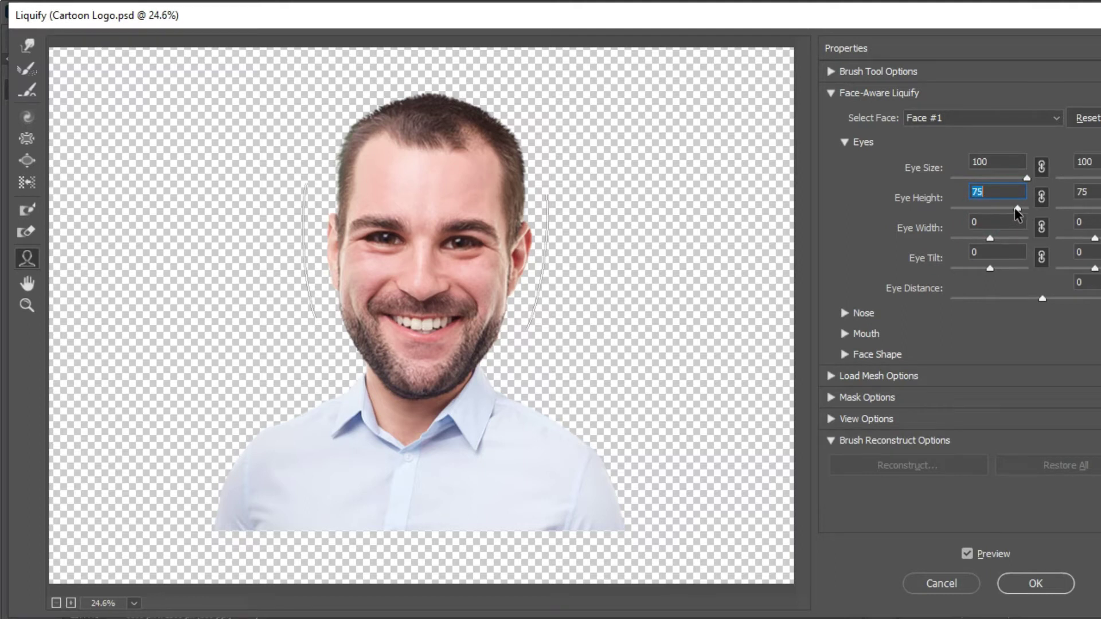
pyautogui.moveTo(987, 240); pyautogui.dragTo(996, 243)
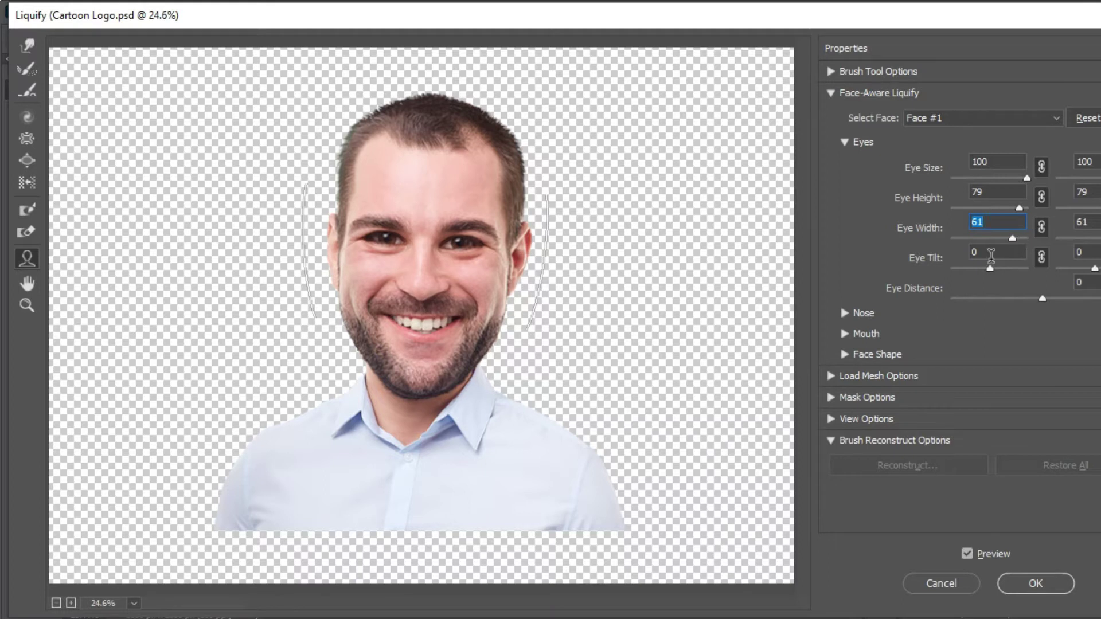
pyautogui.moveTo(990, 269); pyautogui.dragTo(1004, 274)
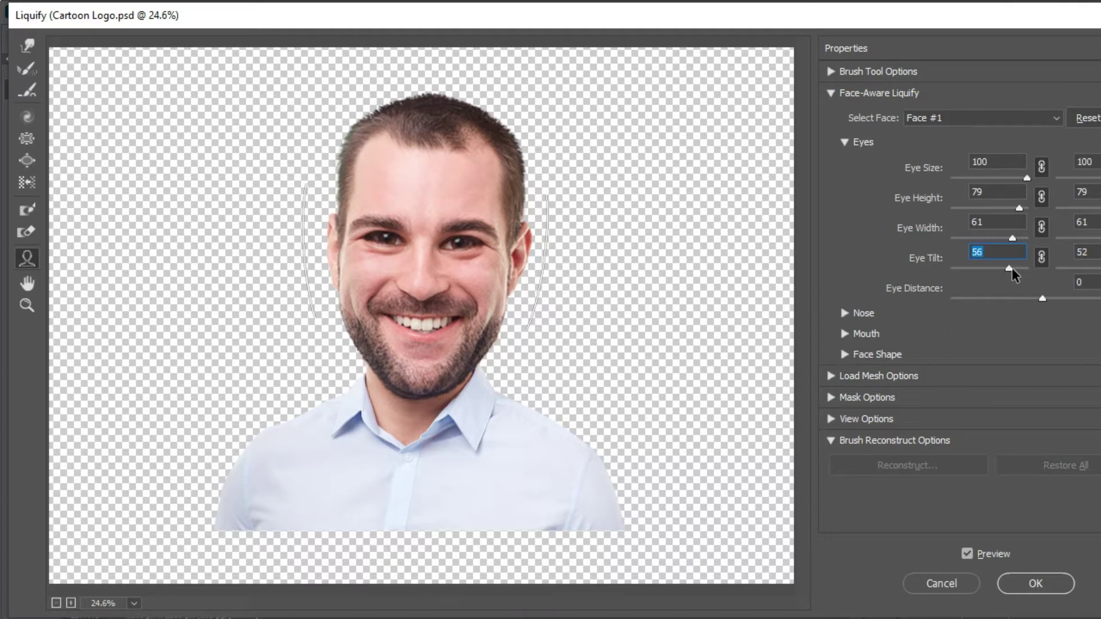
pyautogui.moveTo(1014, 272); pyautogui.dragTo(1059, 300)
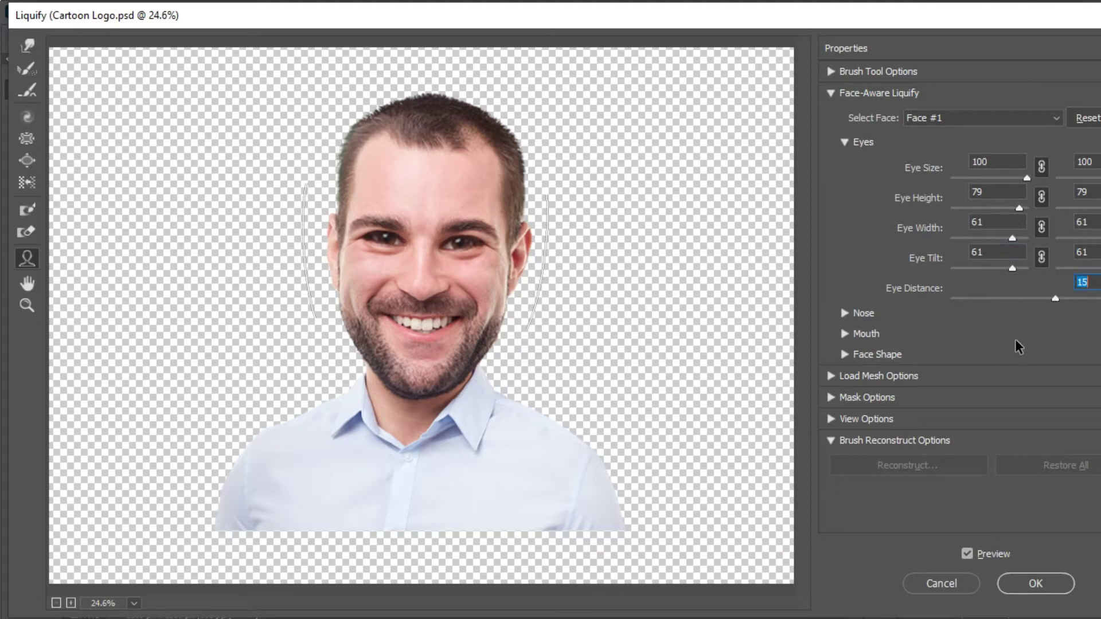
# Set nose height 100, nose width 74, upper lip 100 and lower lip -100
pyautogui.click(849, 144)
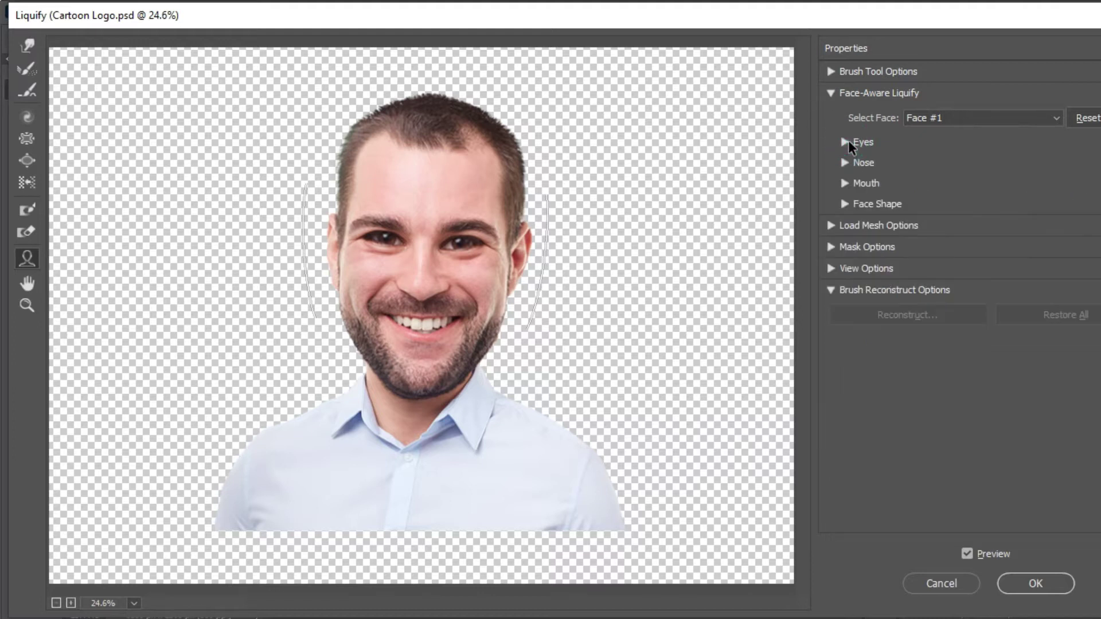
pyautogui.click(846, 163)
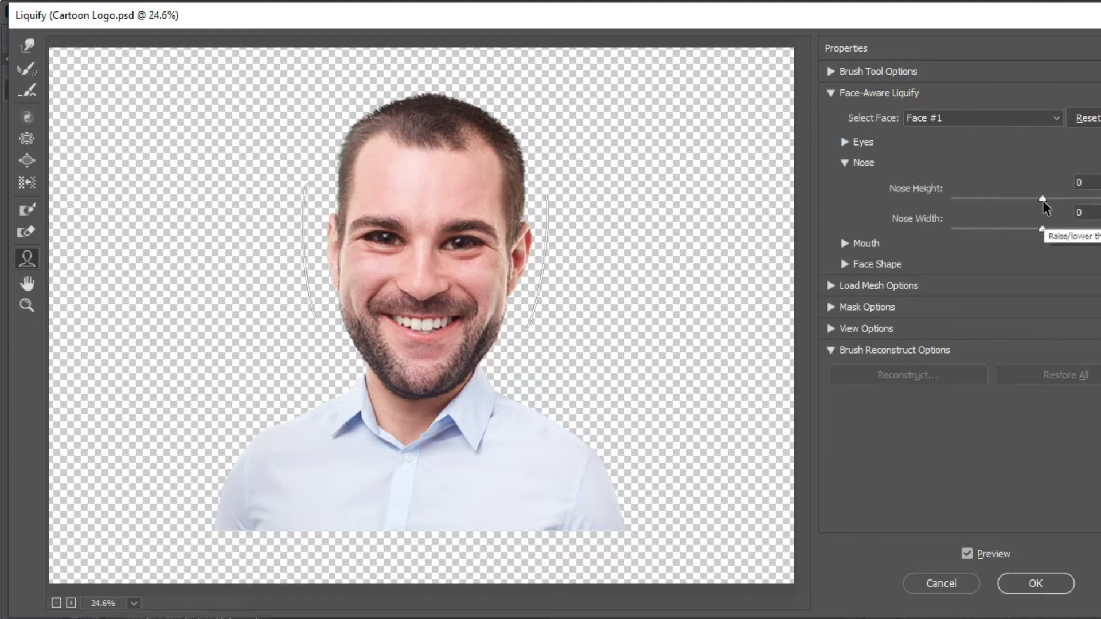
pyautogui.moveTo(1043, 199); pyautogui.dragTo(1098, 199)
pyautogui.moveTo(1039, 229); pyautogui.dragTo(1100, 232)
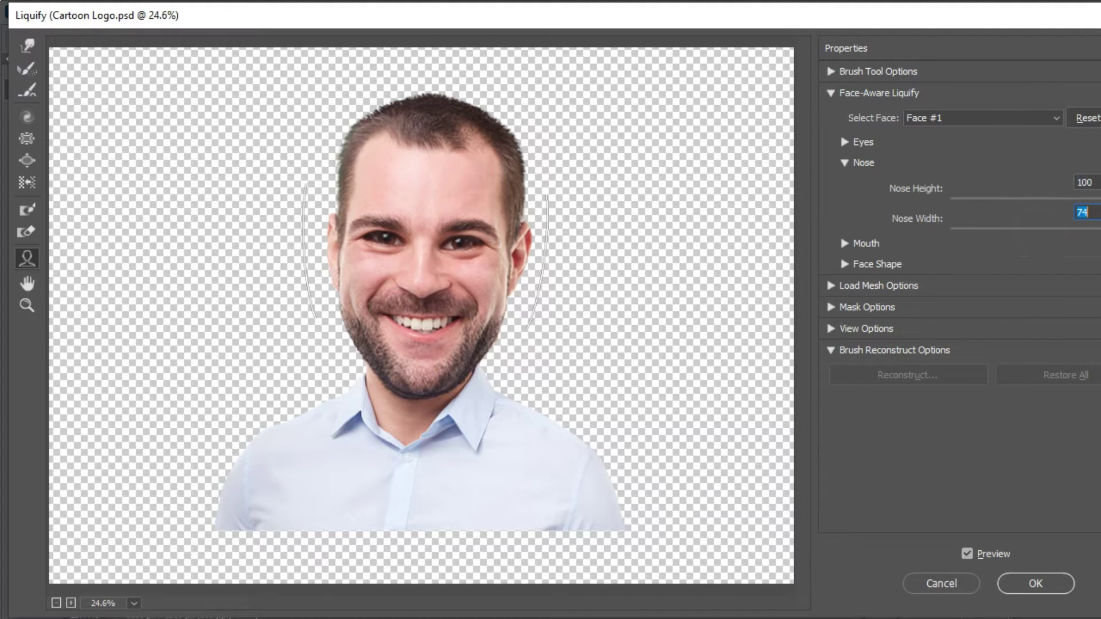
pyautogui.click(847, 162)
pyautogui.click(846, 183)
pyautogui.moveTo(1043, 250); pyautogui.dragTo(1100, 250)
pyautogui.moveTo(1043, 279); pyautogui.dragTo(952, 280)
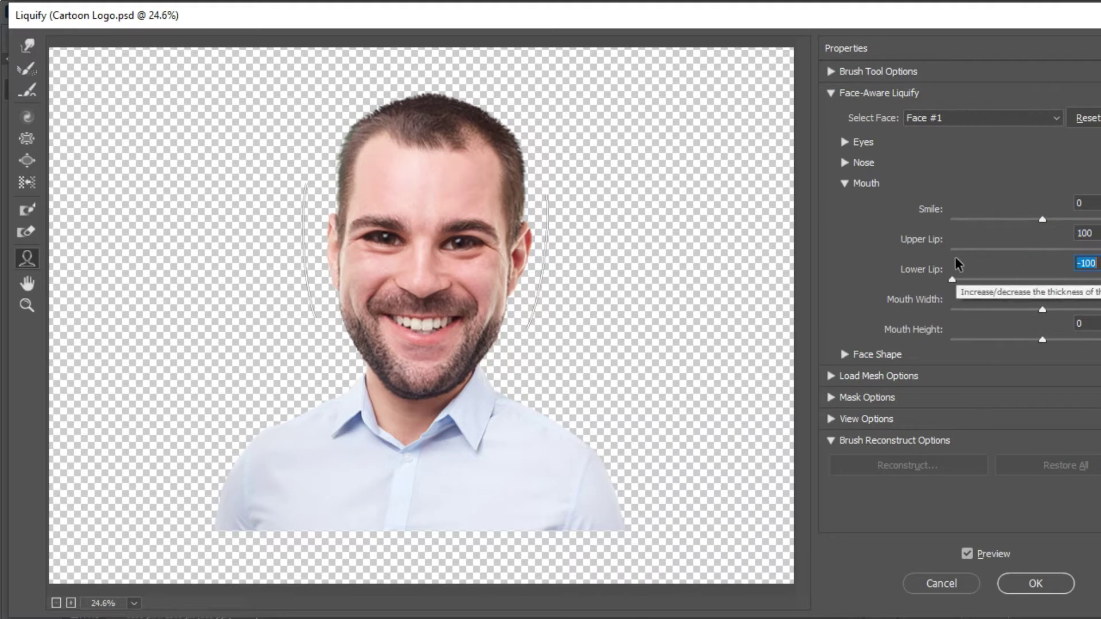
# Set face shape: forehead -50, chin height -15, jawline -100, face width 15
pyautogui.click(845, 183)
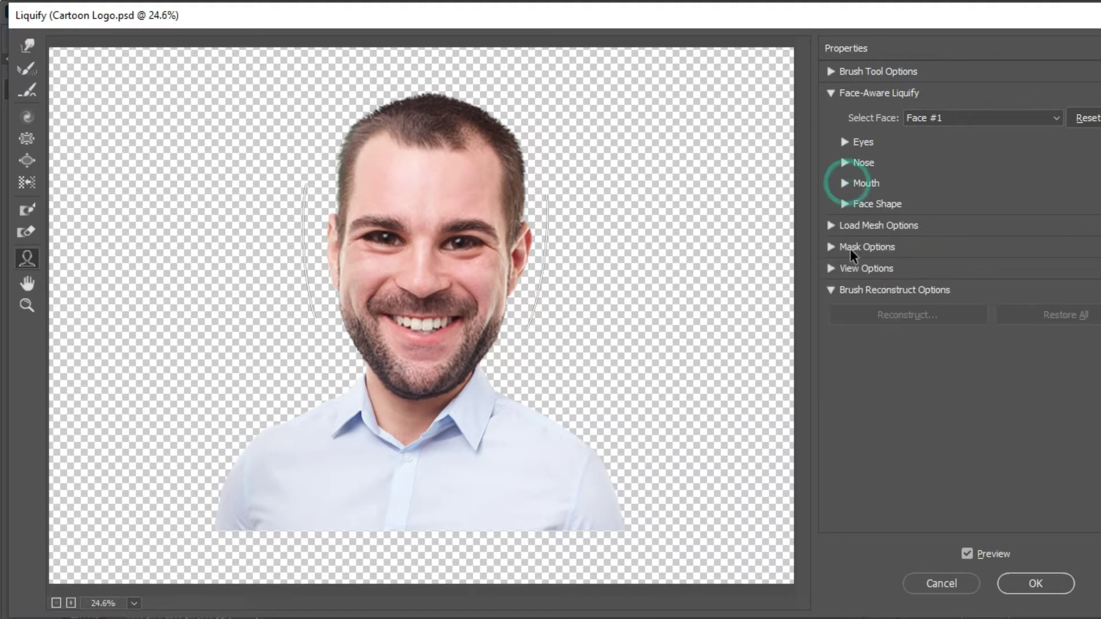
pyautogui.click(845, 204)
pyautogui.click(1043, 241)
pyautogui.moveTo(1049, 247); pyautogui.dragTo(1006, 244)
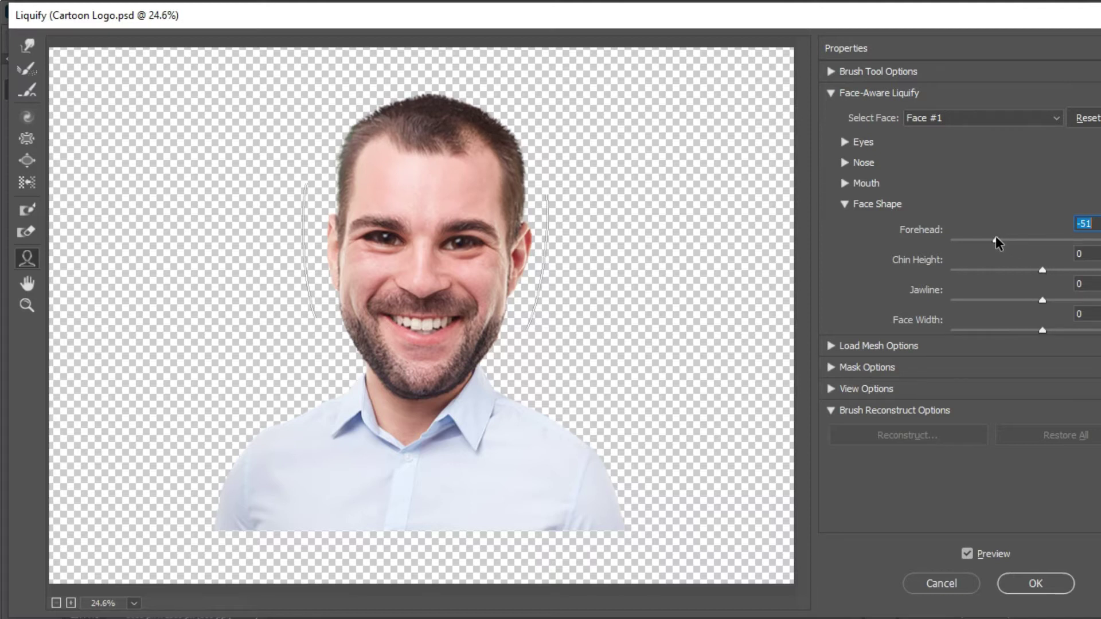
pyautogui.moveTo(998, 242); pyautogui.dragTo(999, 242)
pyautogui.write('-50')
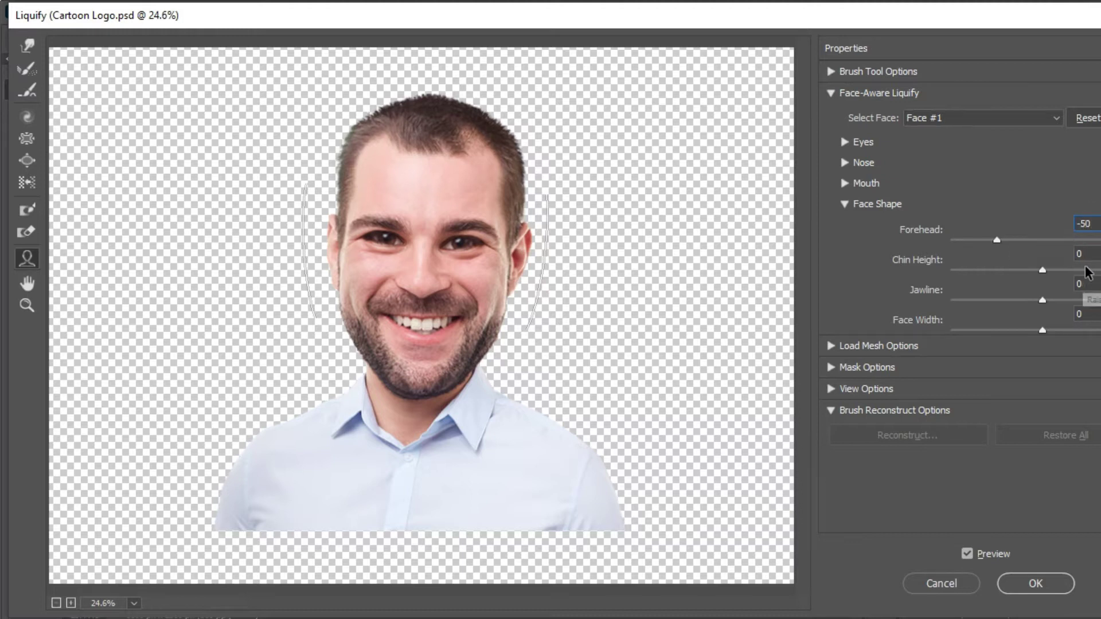
pyautogui.write('-15')
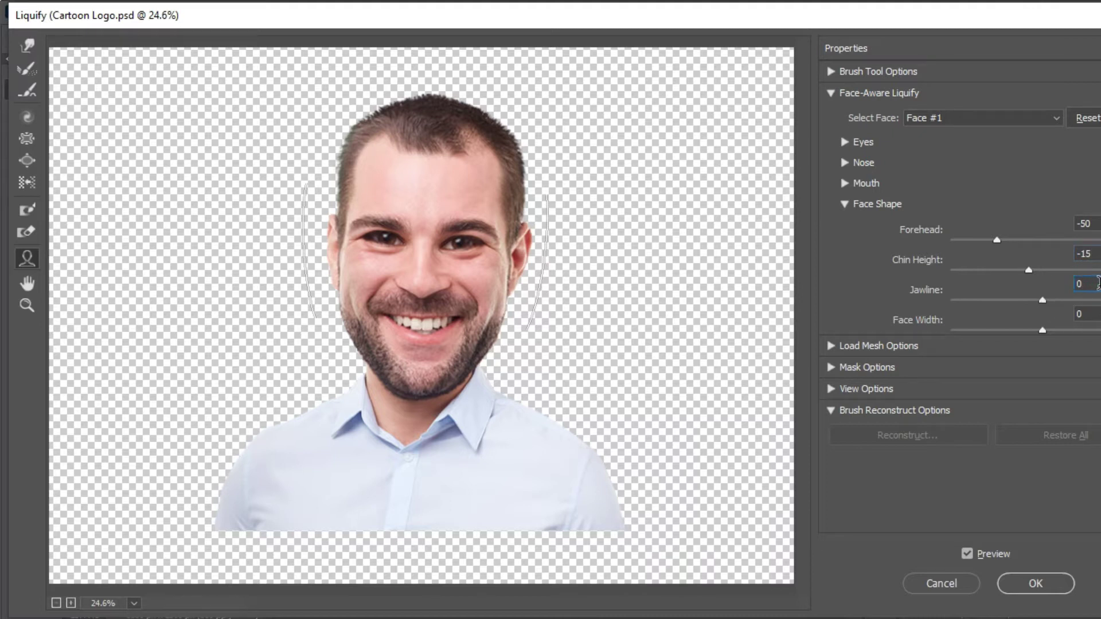
pyautogui.write('-100')
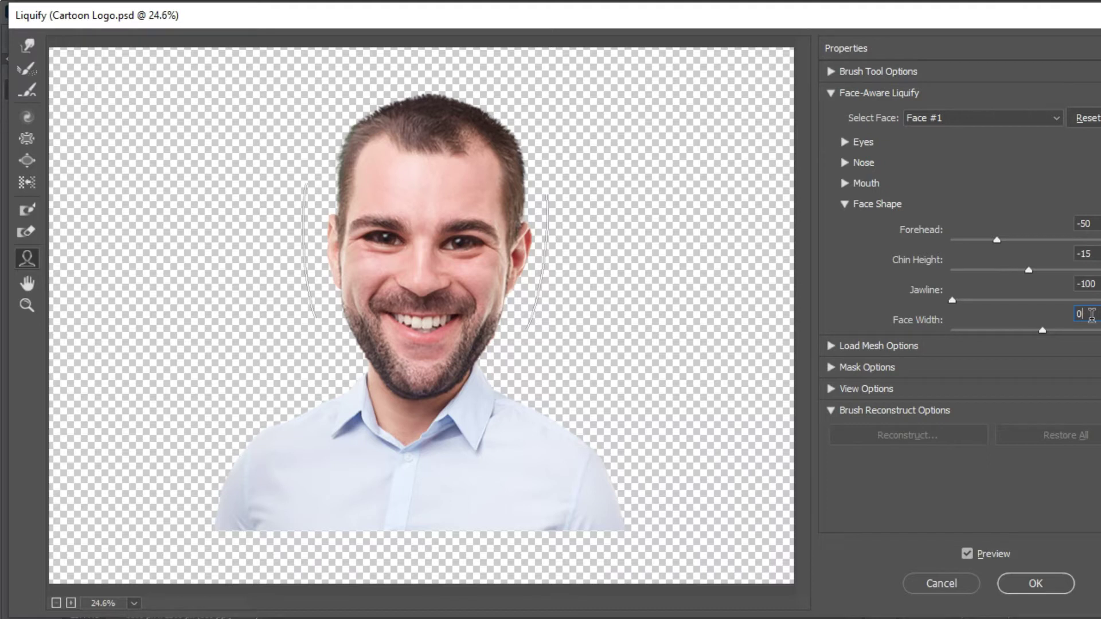
pyautogui.write('15')
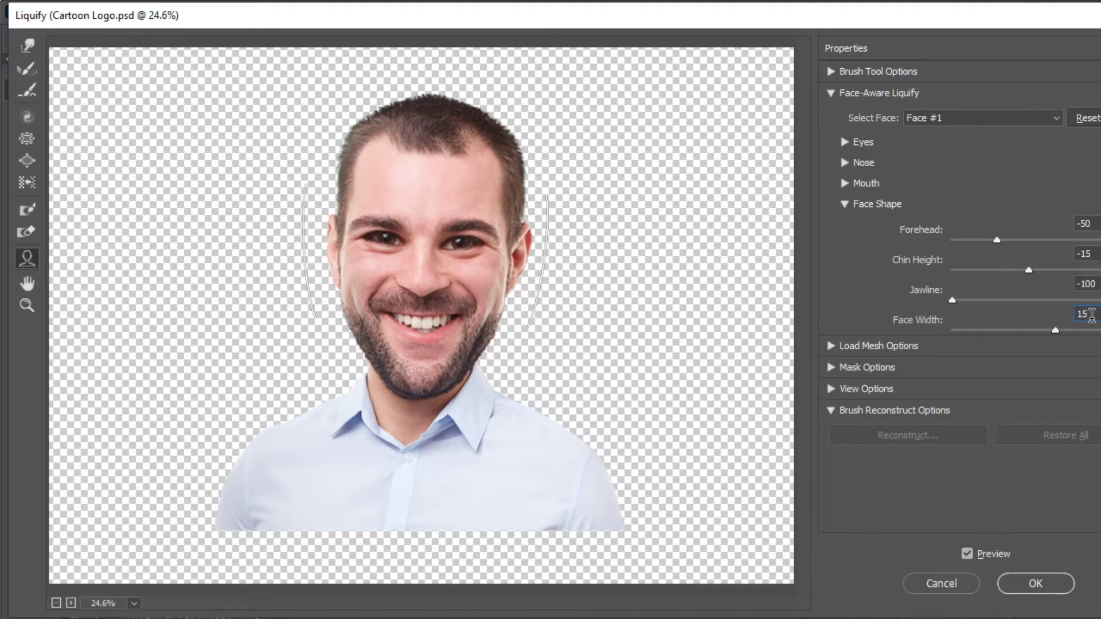
pyautogui.click(845, 204)
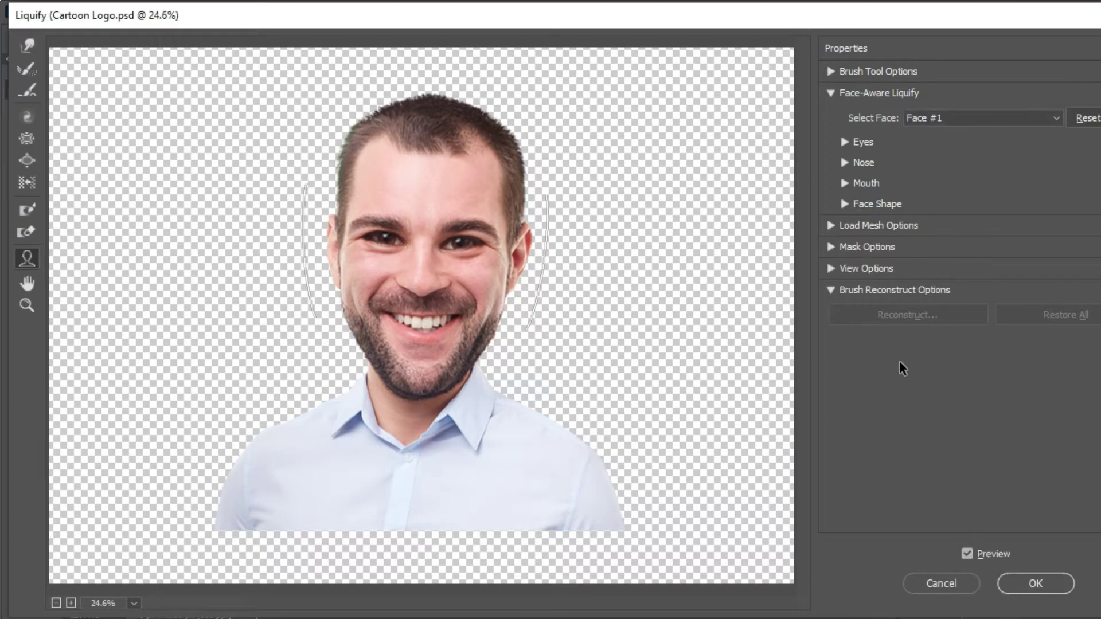
# Compare the face before and after, then apply the Liquify changes with OK
pyautogui.click(967, 554)
pyautogui.click(968, 554)
pyautogui.click(967, 554)
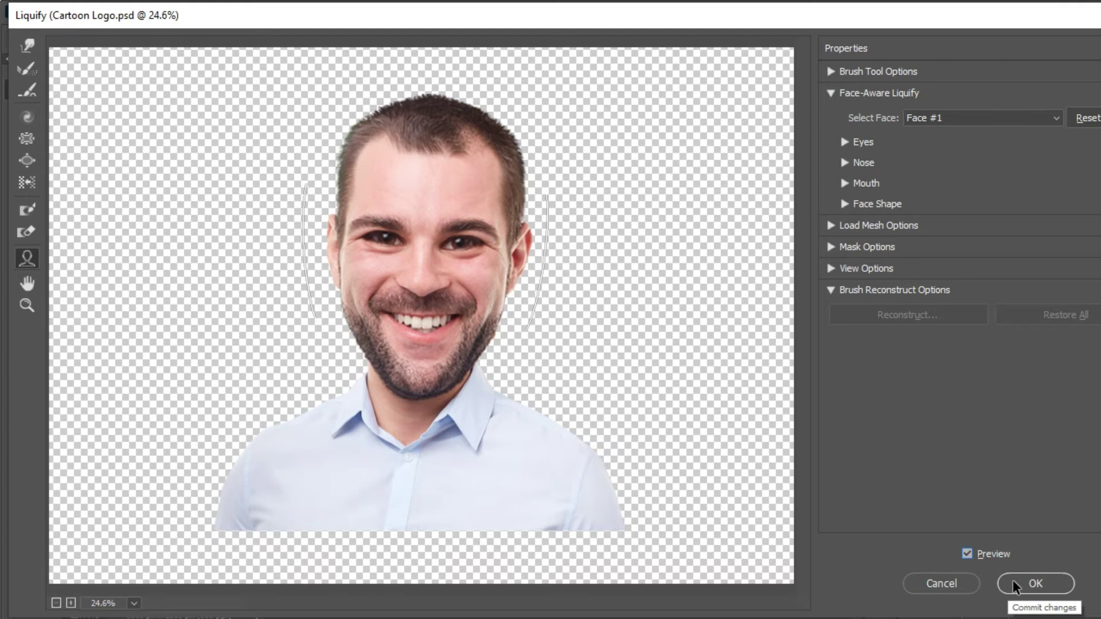
pyautogui.click(1013, 584)
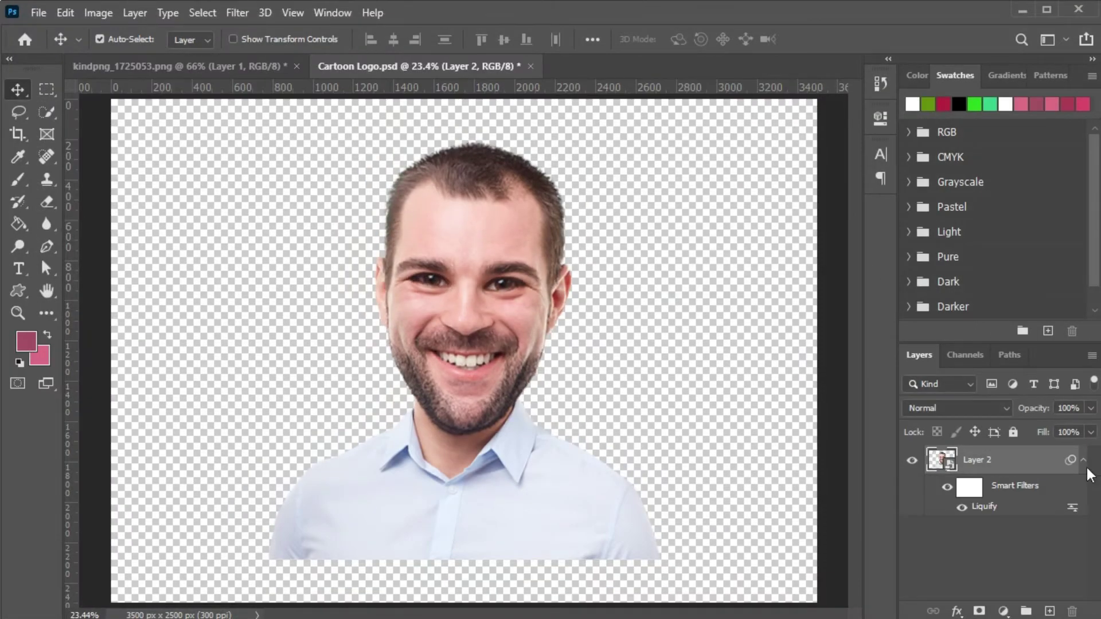
# Duplicate the liquified layer and name the bottom layer 'effect'
pyautogui.click(1083, 462)
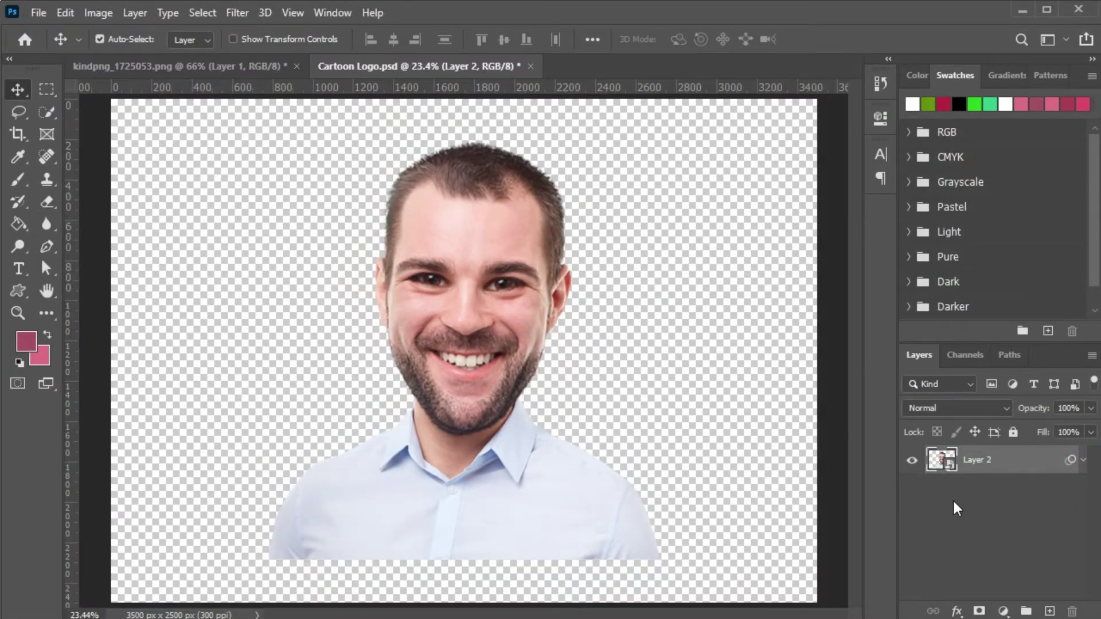
pyautogui.press('ctrl')
pyautogui.hotkey('ctrl', 'j')
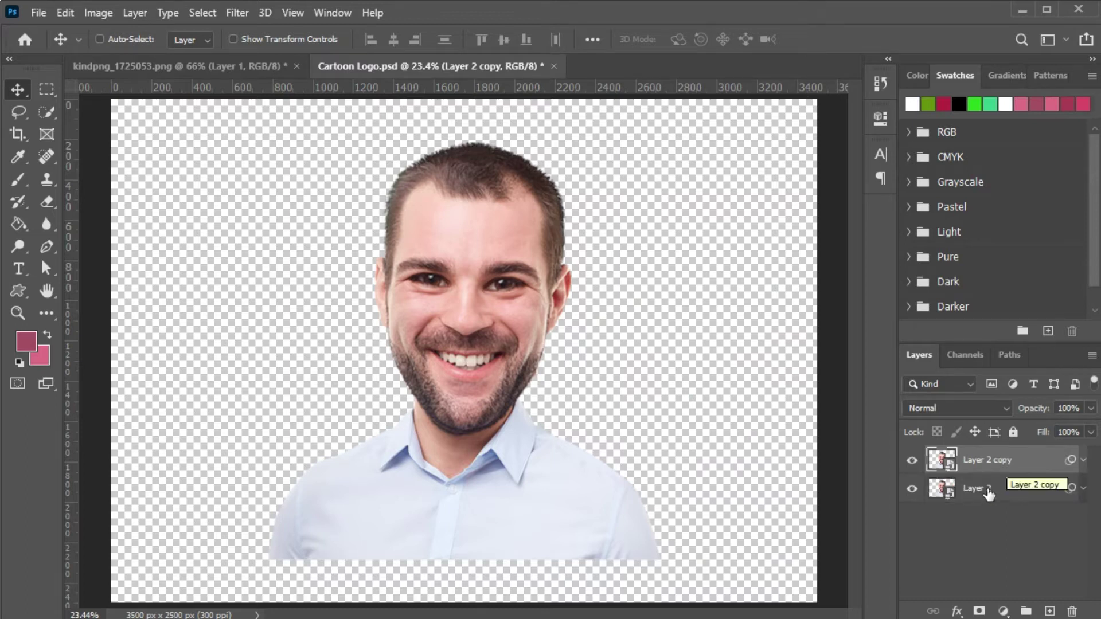
pyautogui.doubleClick(978, 487)
pyautogui.write('effect')
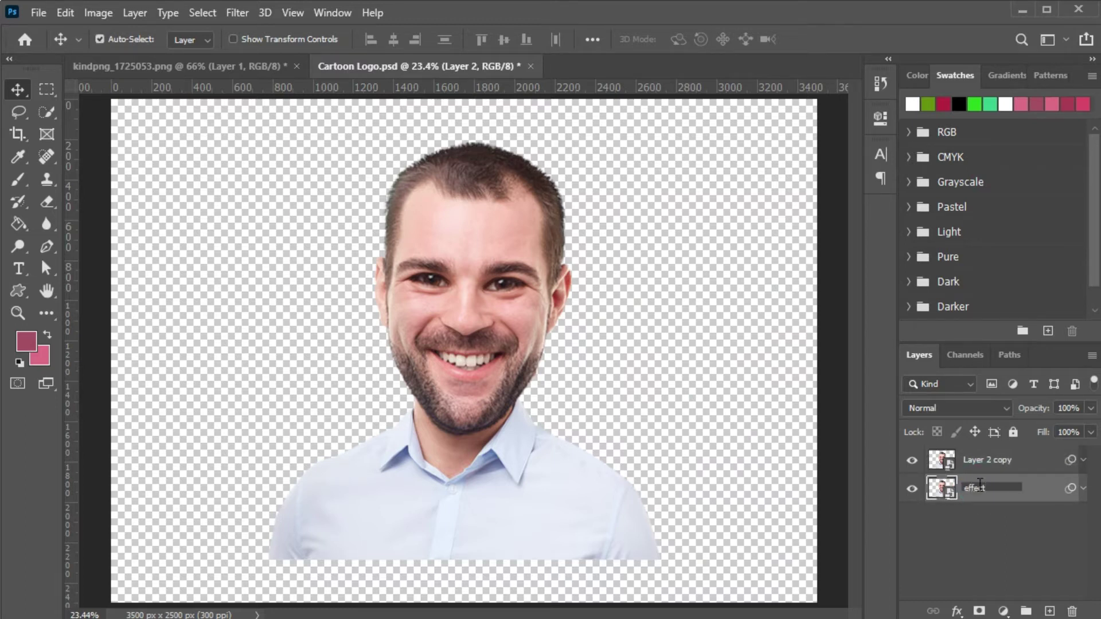
pyautogui.press('Return')
# Rename the upper copy 'tone', hide it, and select the effect layer
pyautogui.click(981, 460)
pyautogui.doubleClick(975, 460)
pyautogui.write('t')
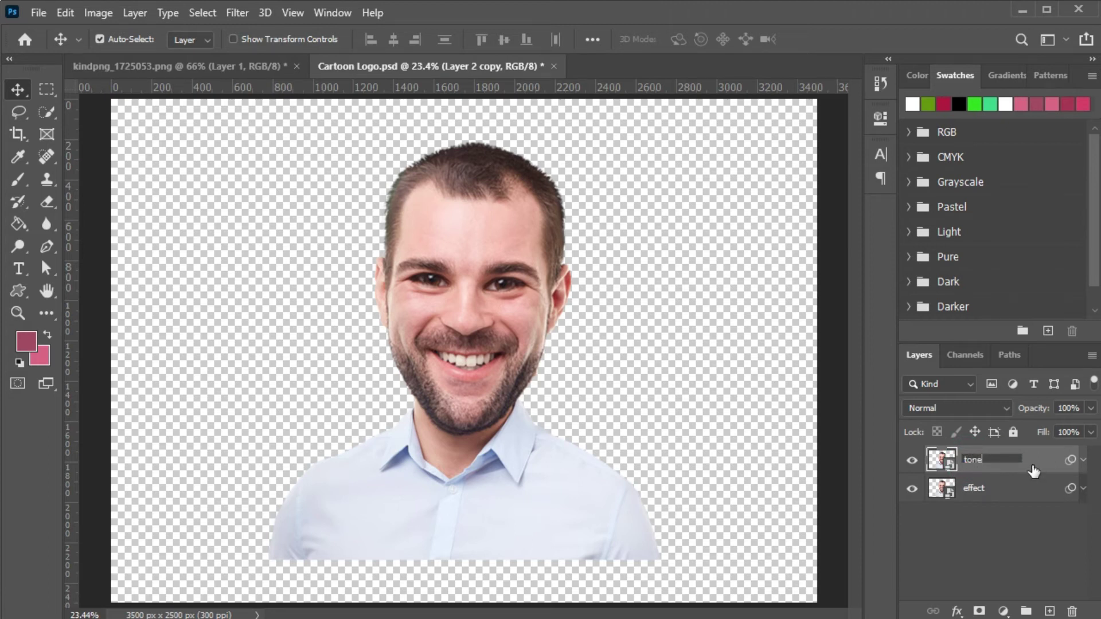
pyautogui.press('Return')
pyautogui.click(912, 460)
pyautogui.click(964, 487)
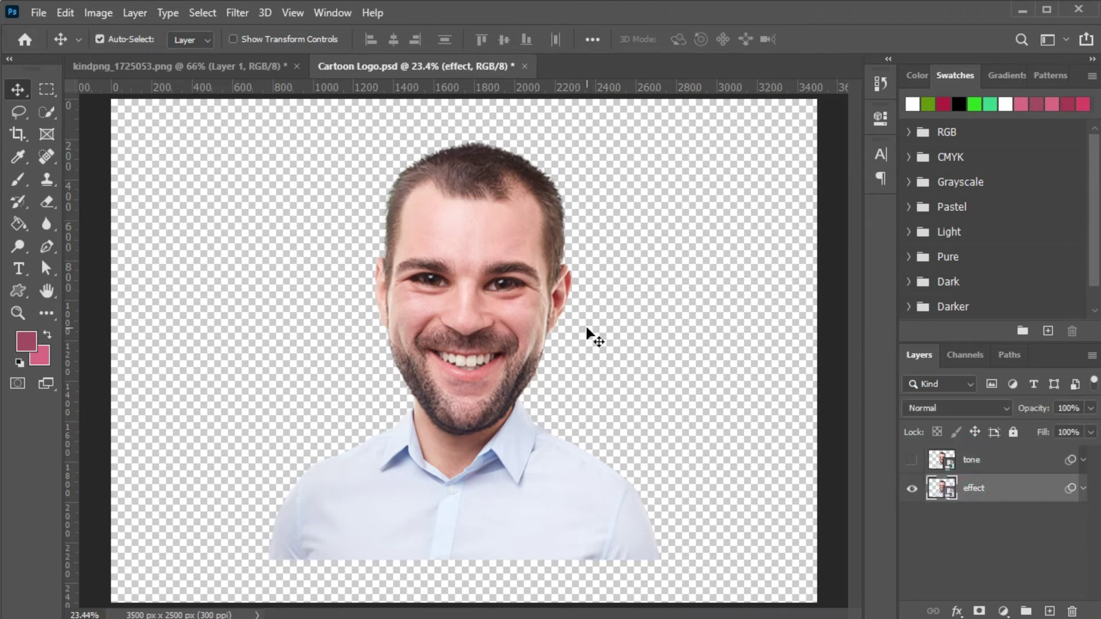
# Set Oil Paint to Stylization 5, Cleanliness 3, Scale 0.1, Bristle Detail 0, Lighting off
pyautogui.click(236, 13)
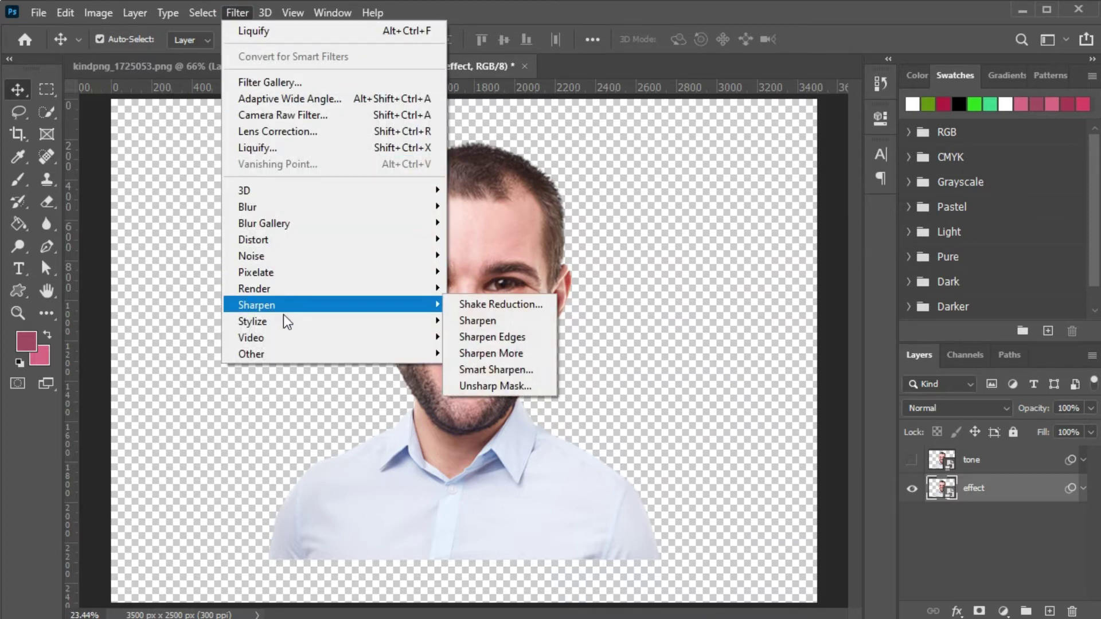
pyautogui.click(467, 386)
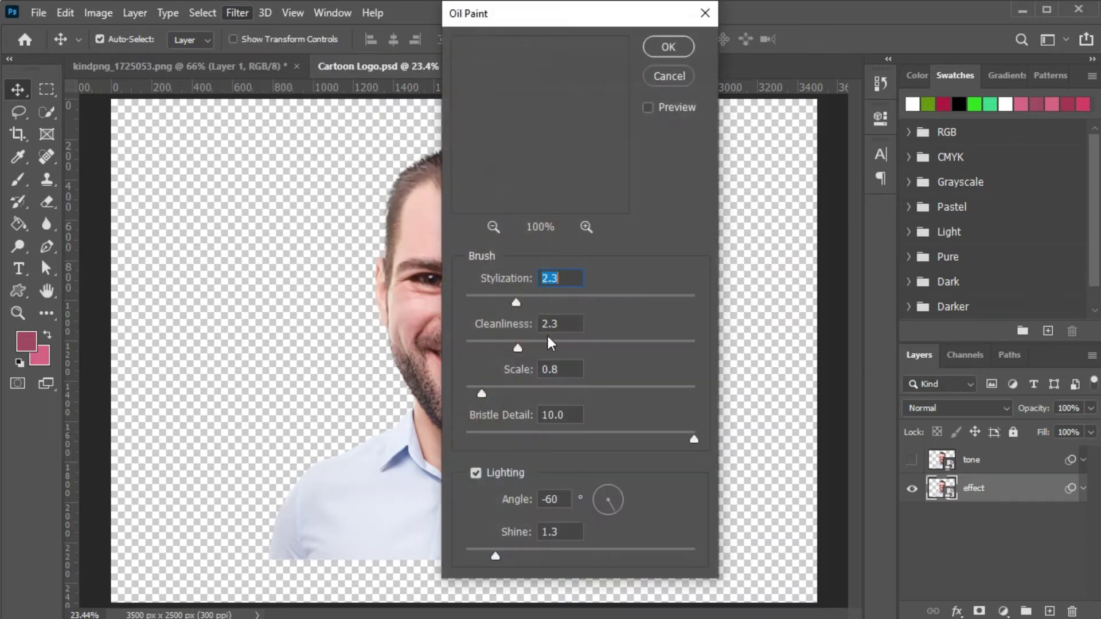
pyautogui.write('5.0')
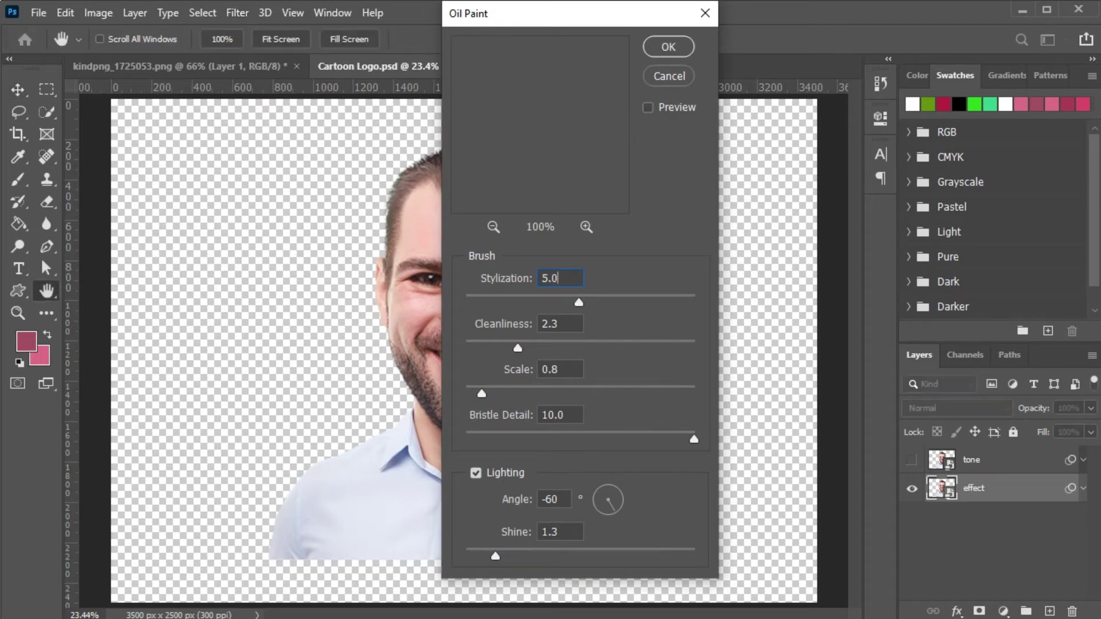
pyautogui.click(564, 323)
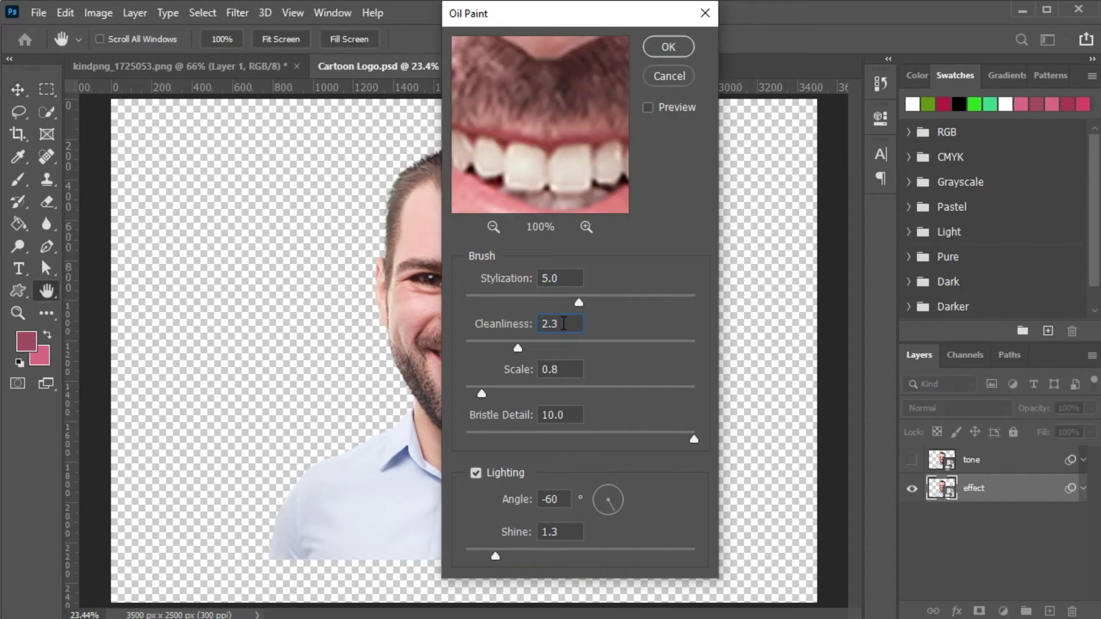
pyautogui.doubleClick(563, 324)
pyautogui.write('3.')
pyautogui.doubleClick(568, 367)
pyautogui.write('0.1')
pyautogui.doubleClick(577, 417)
pyautogui.doubleClick(579, 417)
pyautogui.write('0')
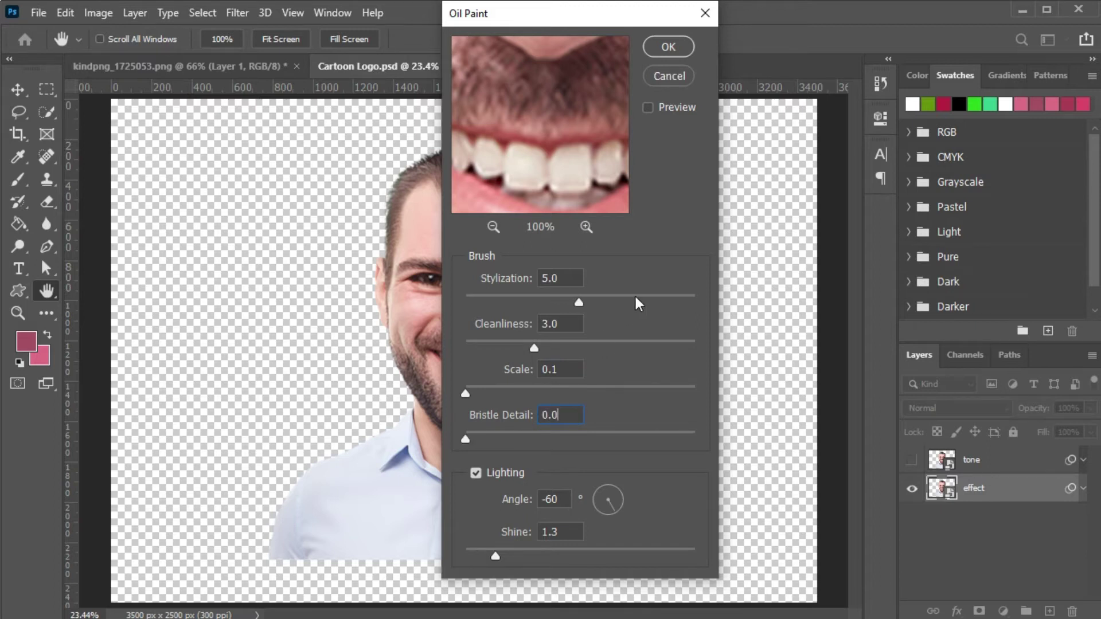
pyautogui.click(476, 475)
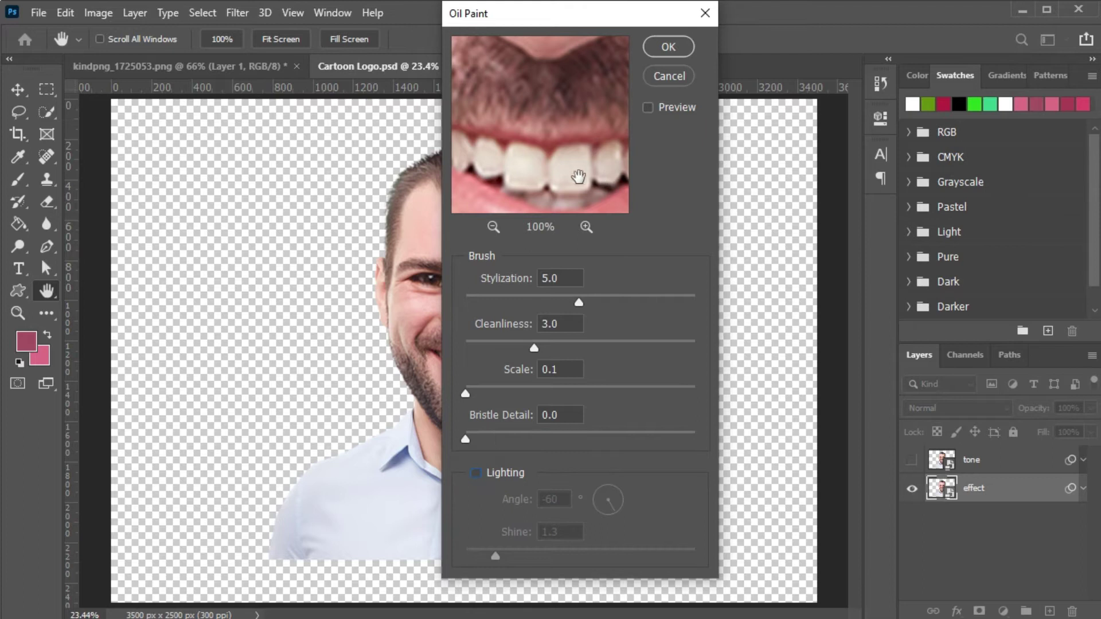
# Compare the Oil Paint preview on the face and eyes, then apply the filter
pyautogui.click(647, 108)
pyautogui.click(492, 226)
pyautogui.click(492, 227)
pyautogui.click(647, 109)
pyautogui.click(495, 227)
pyautogui.click(587, 227)
pyautogui.moveTo(537, 51); pyautogui.dragTo(536, 81)
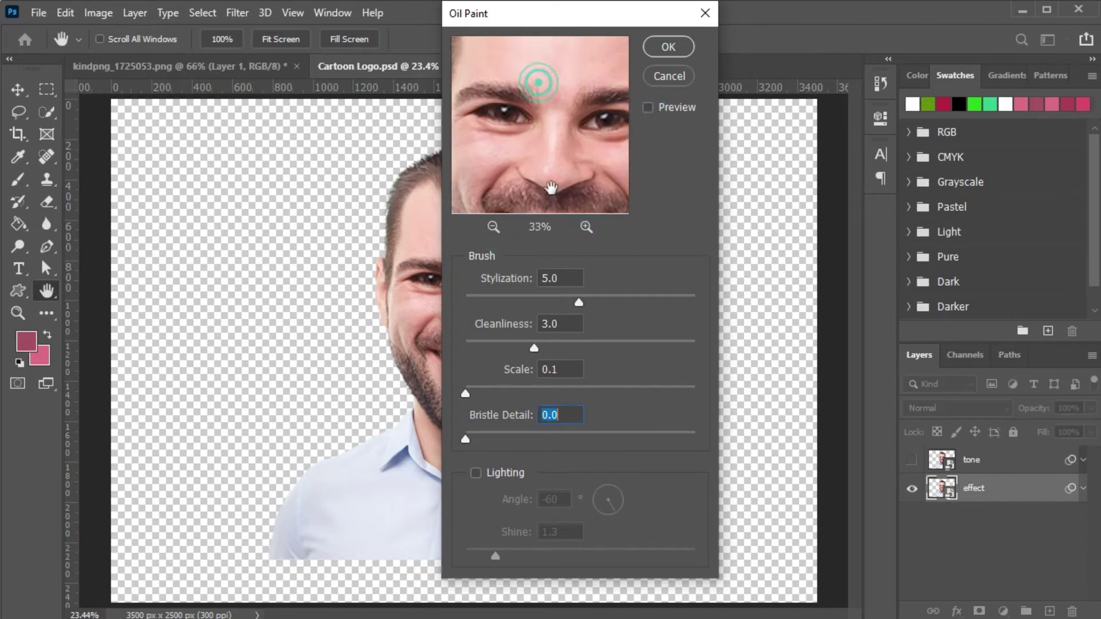
pyautogui.click(649, 108)
pyautogui.click(585, 227)
pyautogui.click(648, 108)
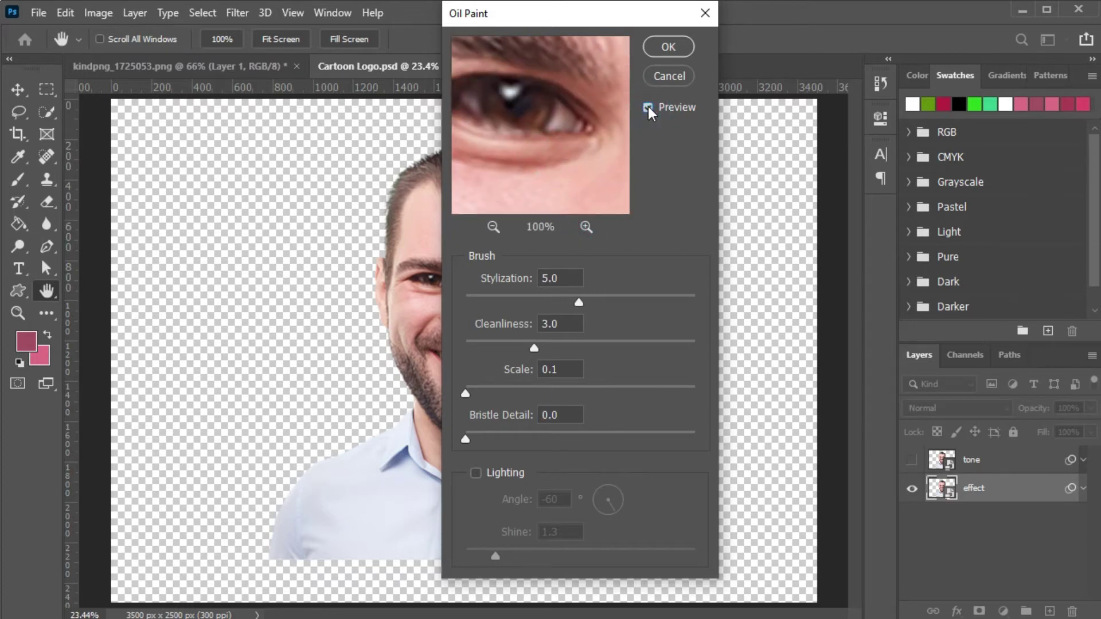
pyautogui.click(659, 46)
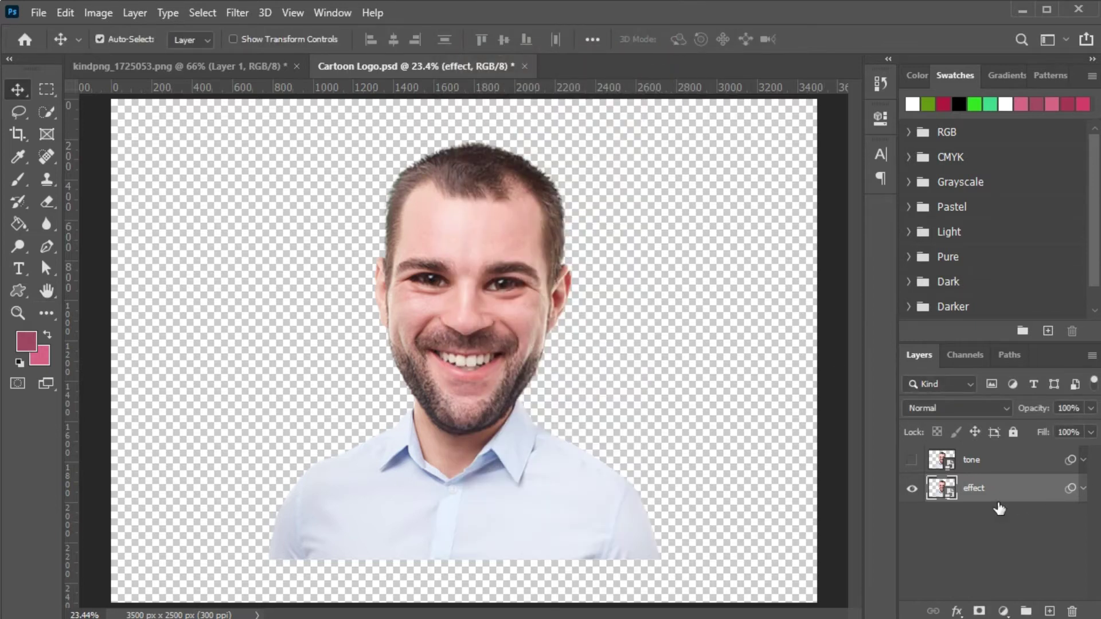
# Apply Surface Blur with Radius 20 and Threshold 10 to the effect layer
pyautogui.click(232, 13)
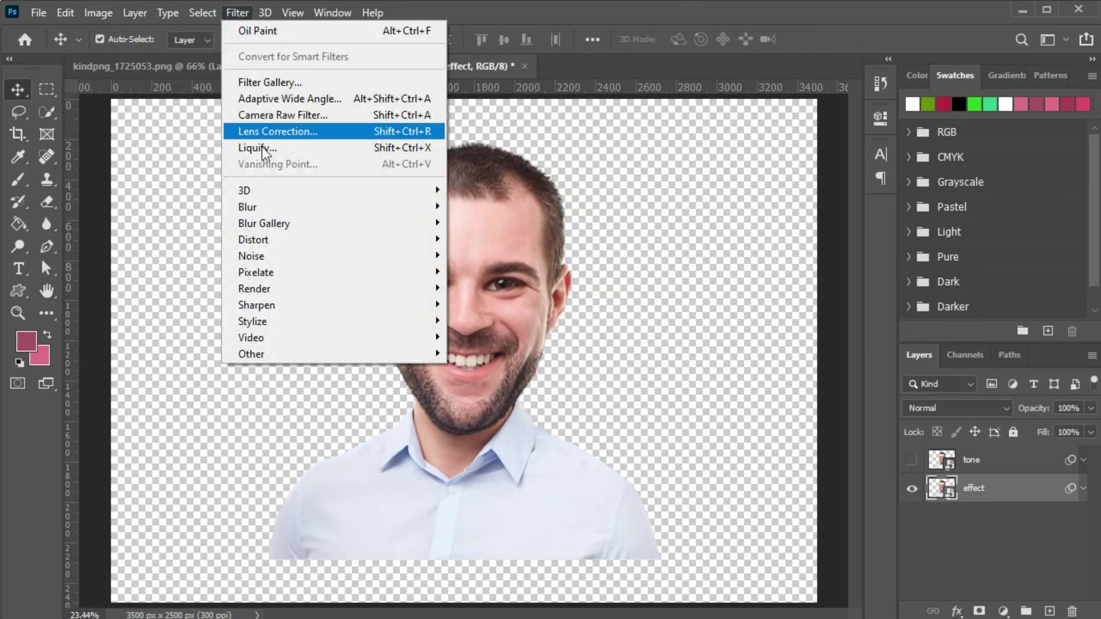
pyautogui.click(511, 370)
pyautogui.doubleClick(522, 320)
pyautogui.write('20')
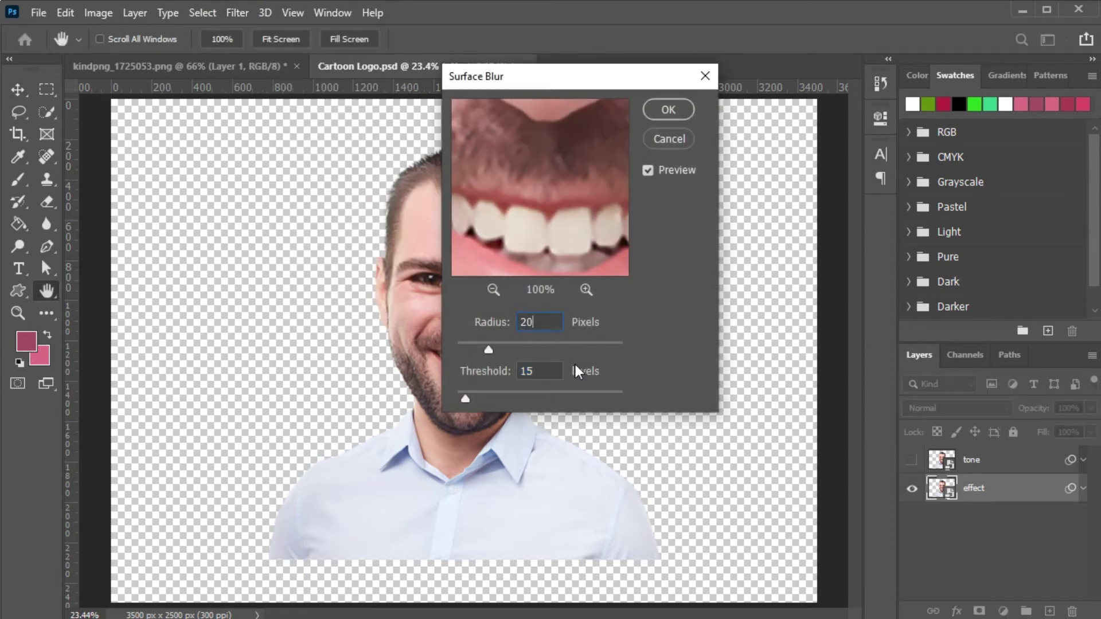
pyautogui.doubleClick(536, 370)
pyautogui.write('10')
pyautogui.click(649, 116)
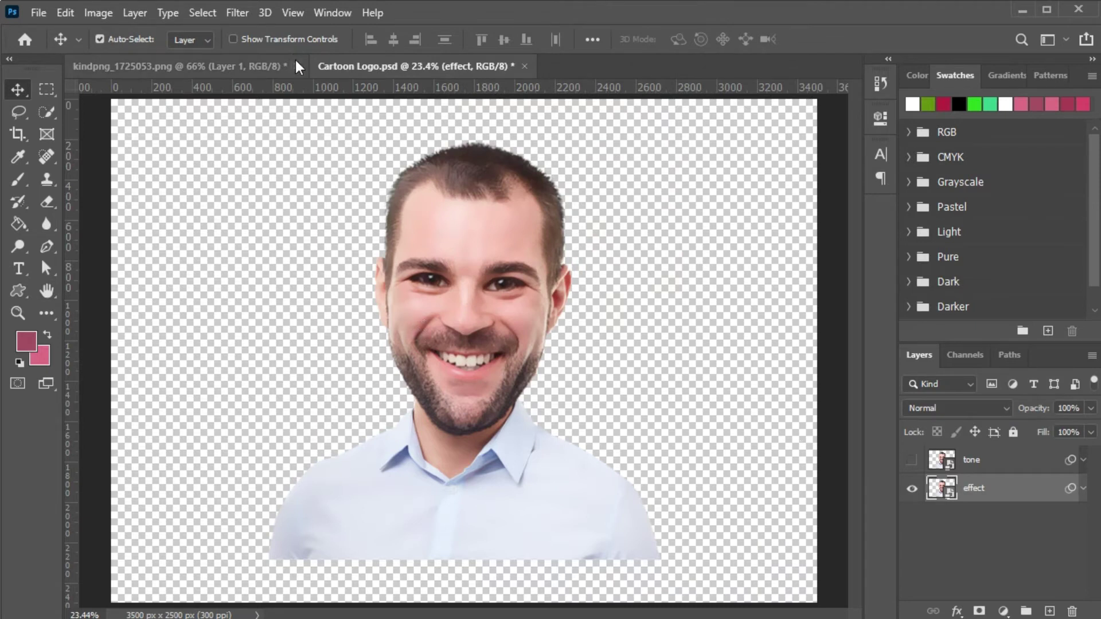
# In the Filter Gallery, centre the preview on the face and choose Poster Edges
pyautogui.click(244, 14)
pyautogui.click(263, 84)
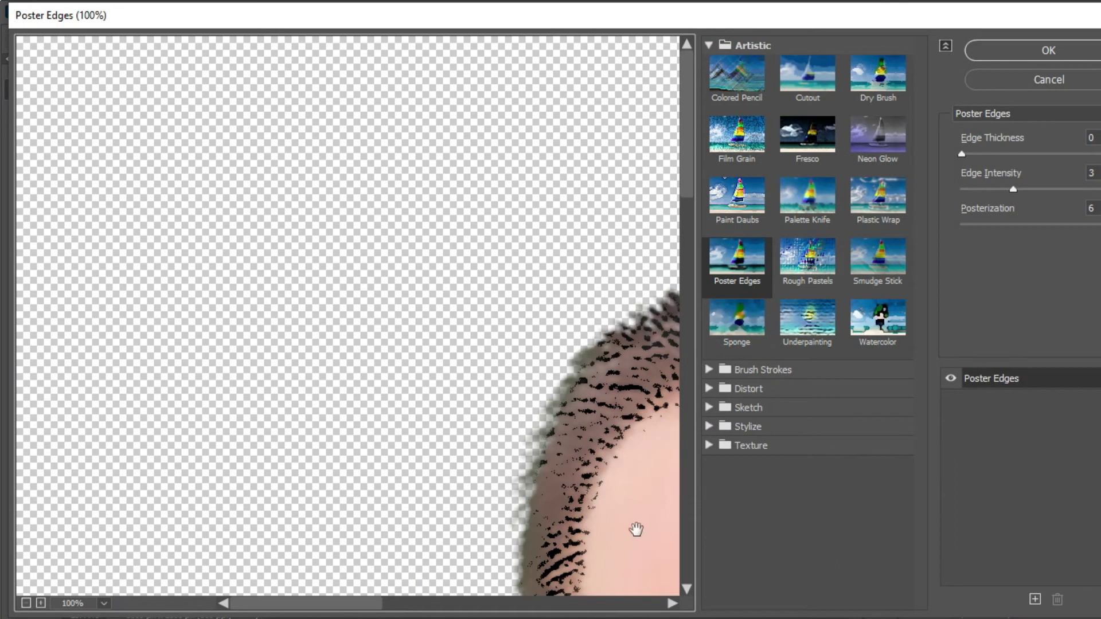
pyautogui.moveTo(636, 529); pyautogui.dragTo(241, 304)
pyautogui.moveTo(489, 505)
pyautogui.mouseDown()
pyautogui.moveTo(394, 263)
pyautogui.moveTo(404, 253)
pyautogui.mouseUp()
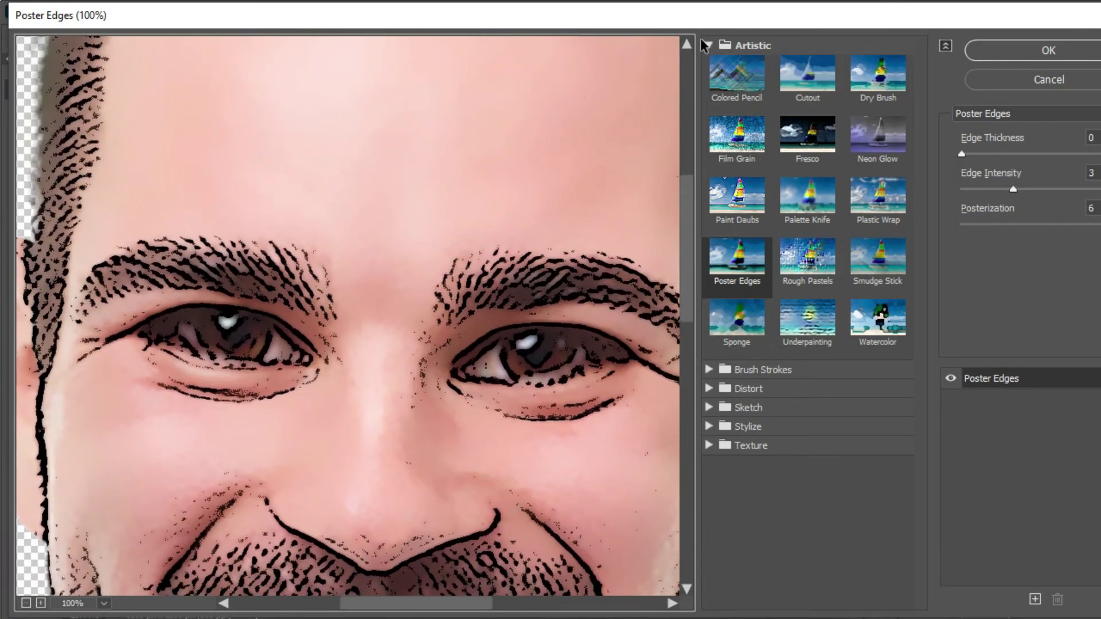
pyautogui.click(740, 263)
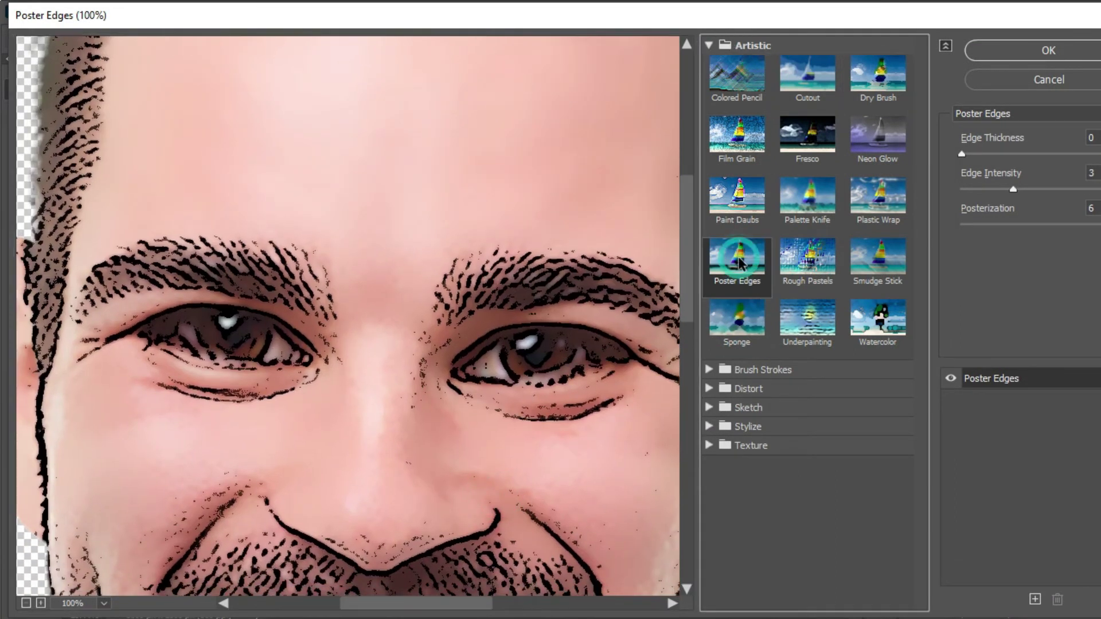
pyautogui.scroll(-3, 510, 387)
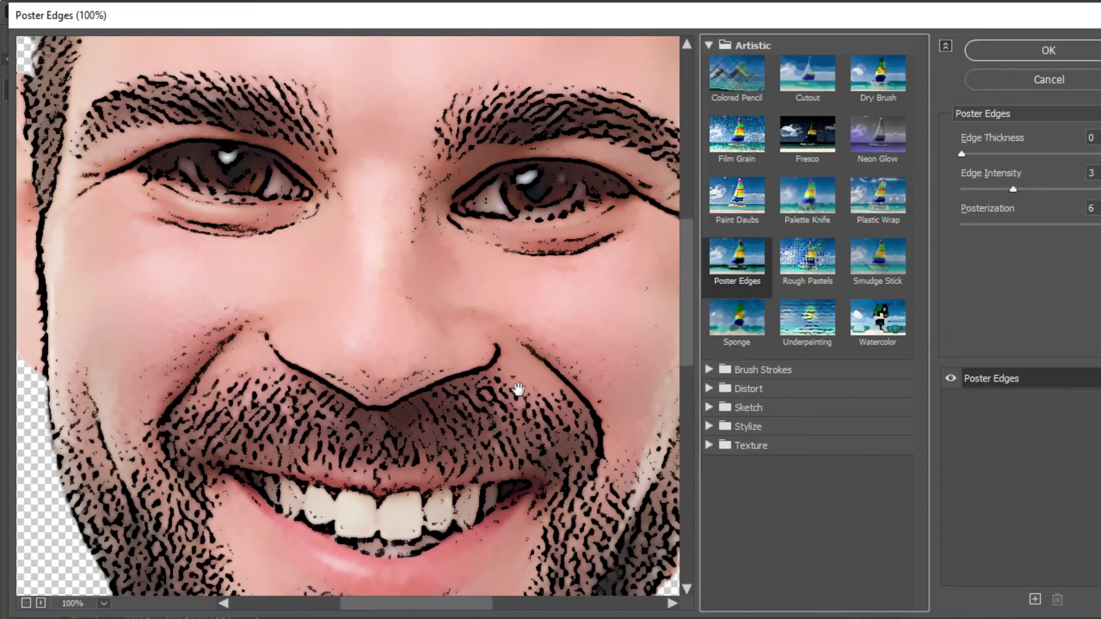
# Set Poster Edges to edge thickness 10, intensity 1, posterization 2 and apply it
pyautogui.click(961, 190)
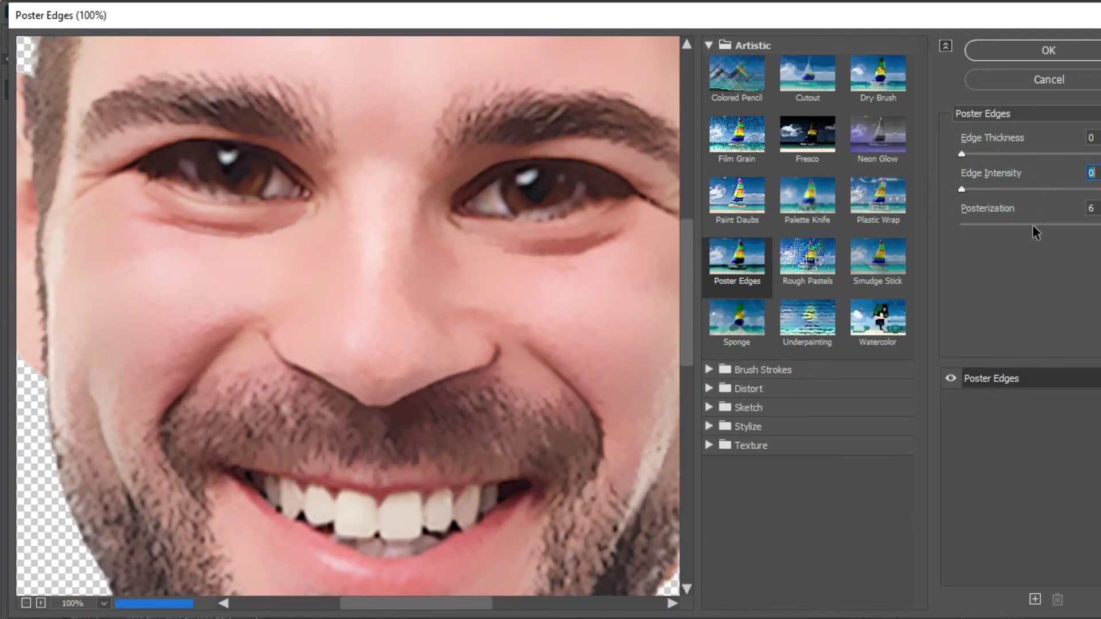
pyautogui.click(962, 224)
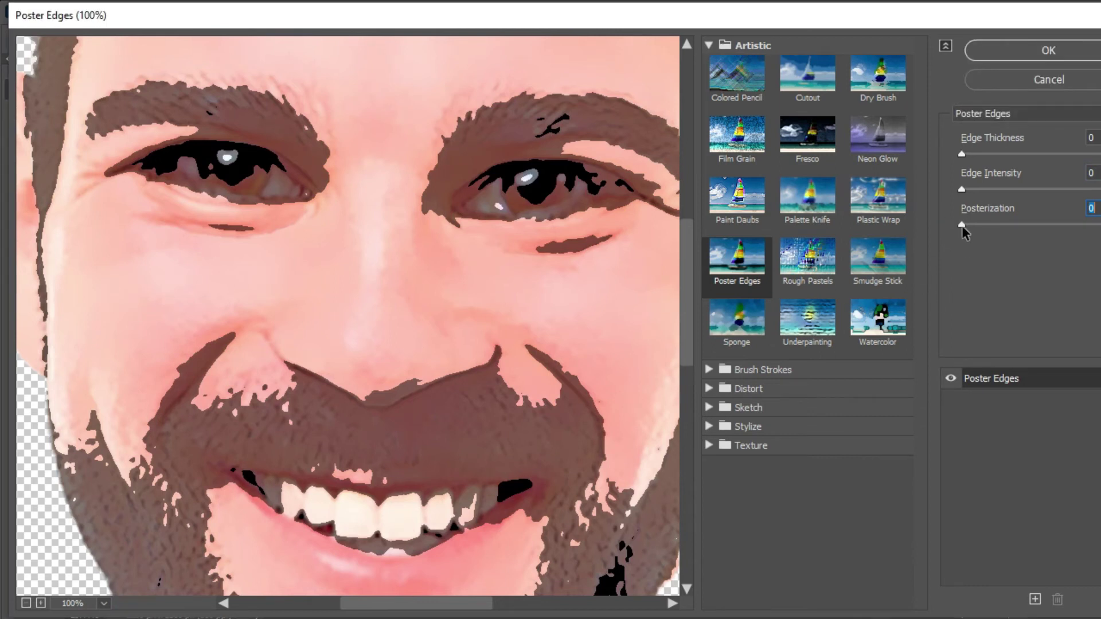
pyautogui.moveTo(962, 226); pyautogui.dragTo(1013, 228)
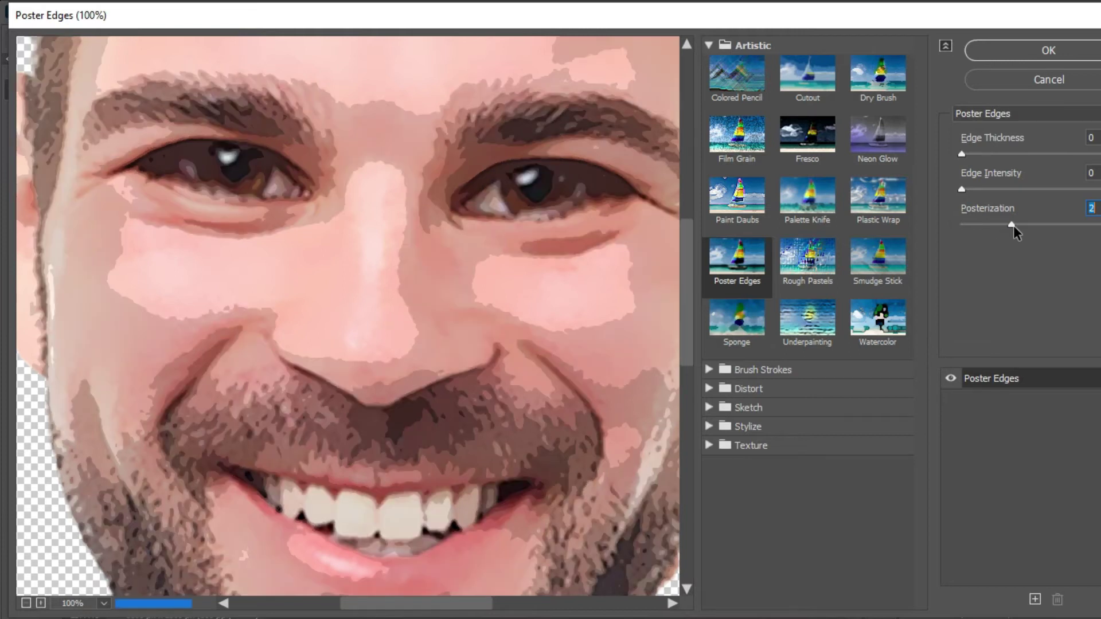
pyautogui.scroll(-3, 410, 499)
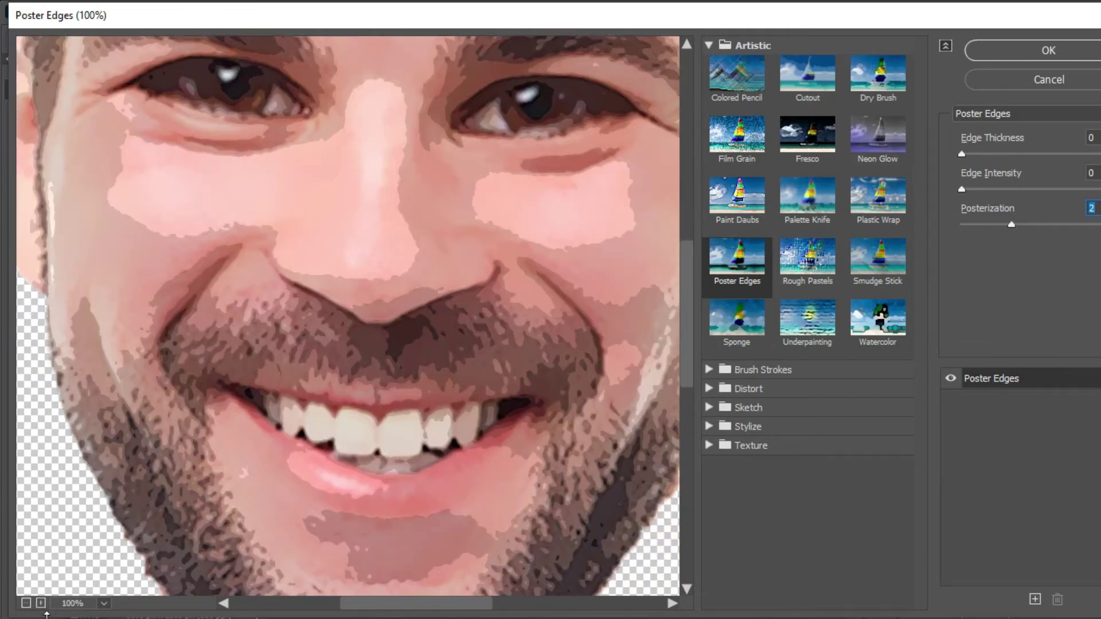
pyautogui.click(41, 603)
pyautogui.click(25, 603)
pyautogui.click(26, 603)
pyautogui.click(26, 603)
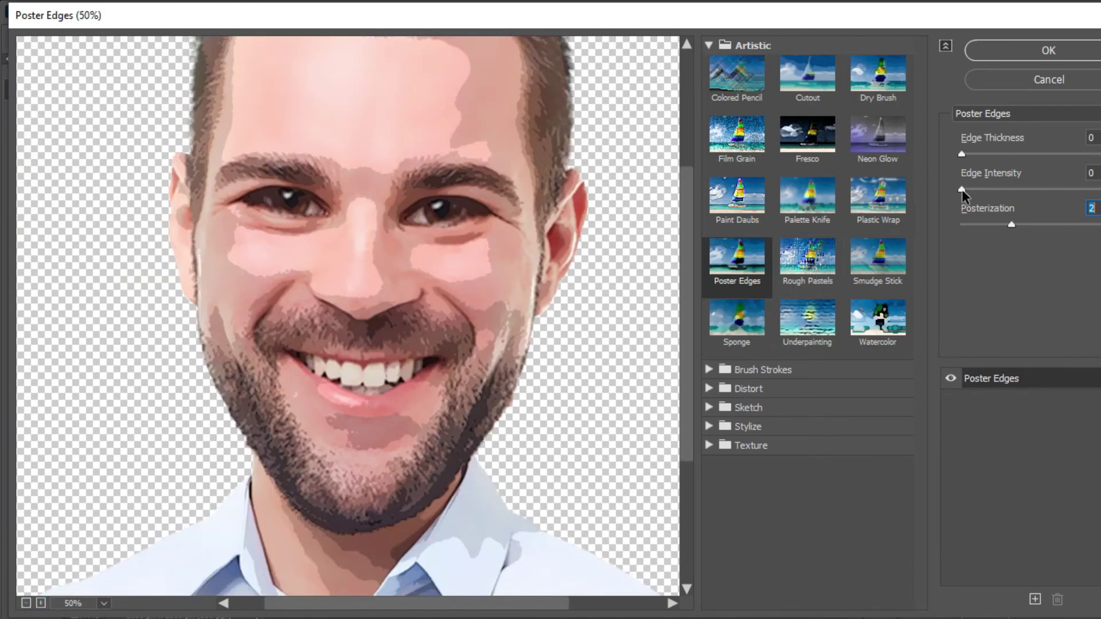
pyautogui.moveTo(962, 189); pyautogui.dragTo(981, 189)
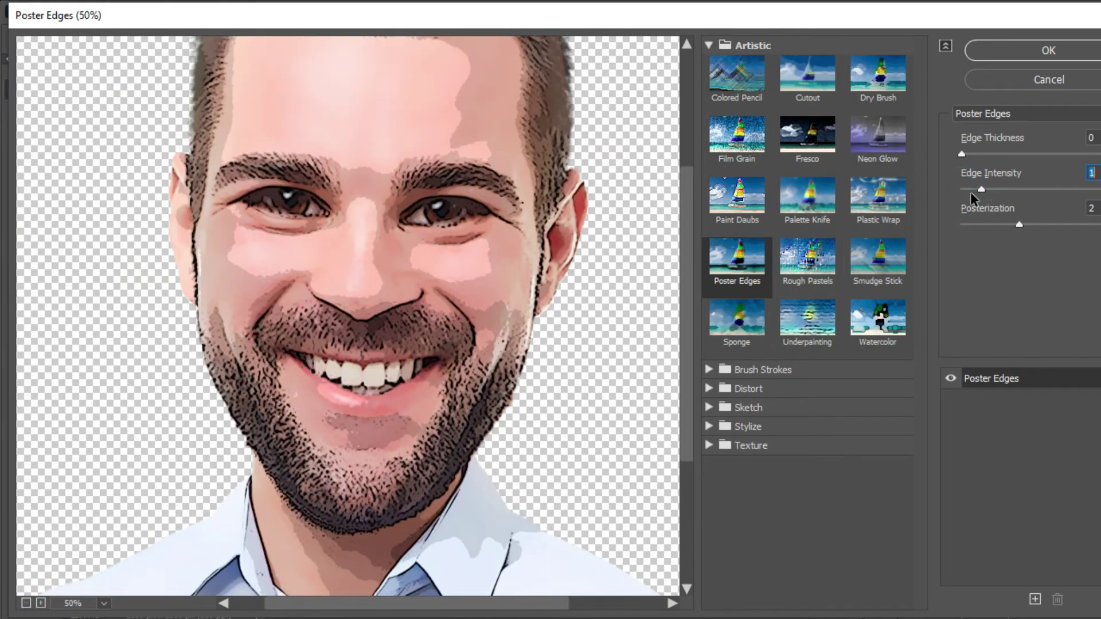
pyautogui.moveTo(962, 153); pyautogui.dragTo(1100, 155)
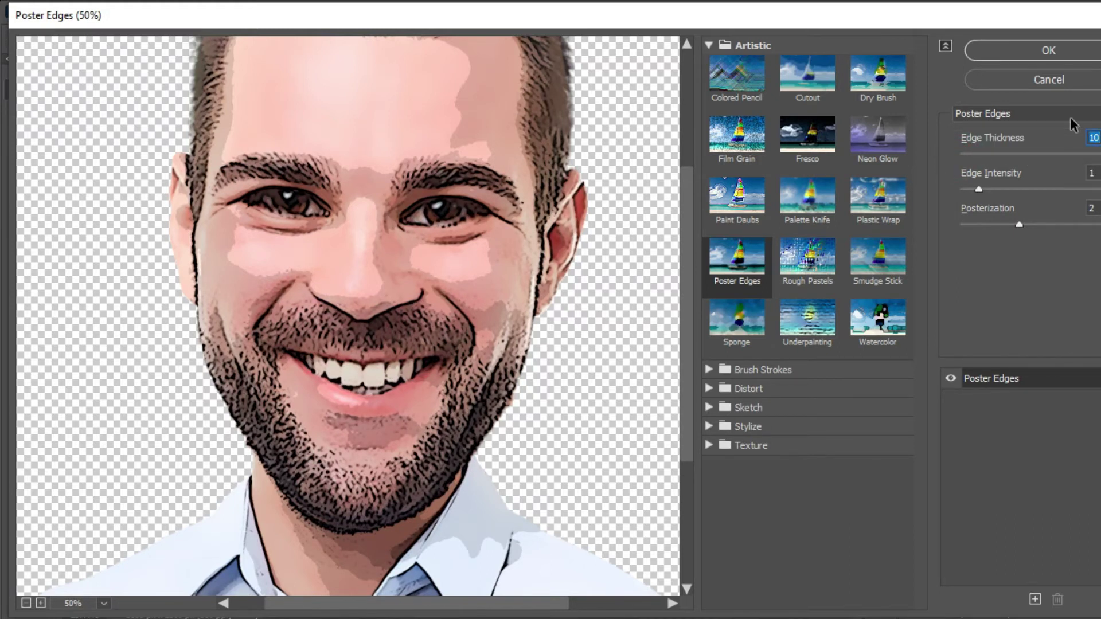
pyautogui.click(1007, 57)
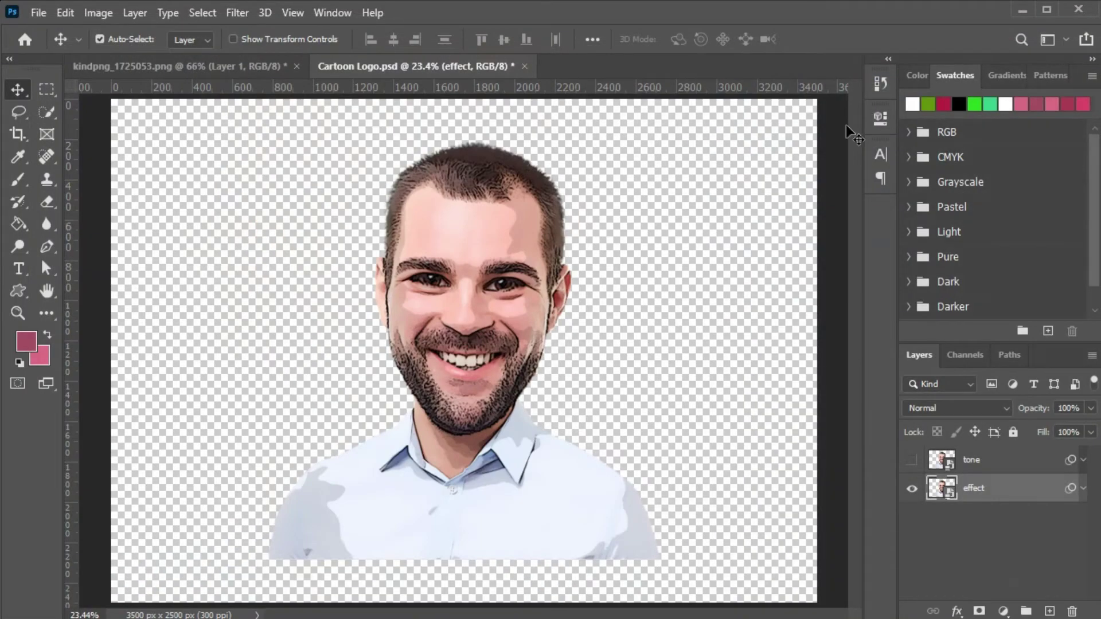
# Set the Filter Gallery smart filter's blending opacity to 35%
pyautogui.click(1083, 489)
pyautogui.doubleClick(1072, 539)
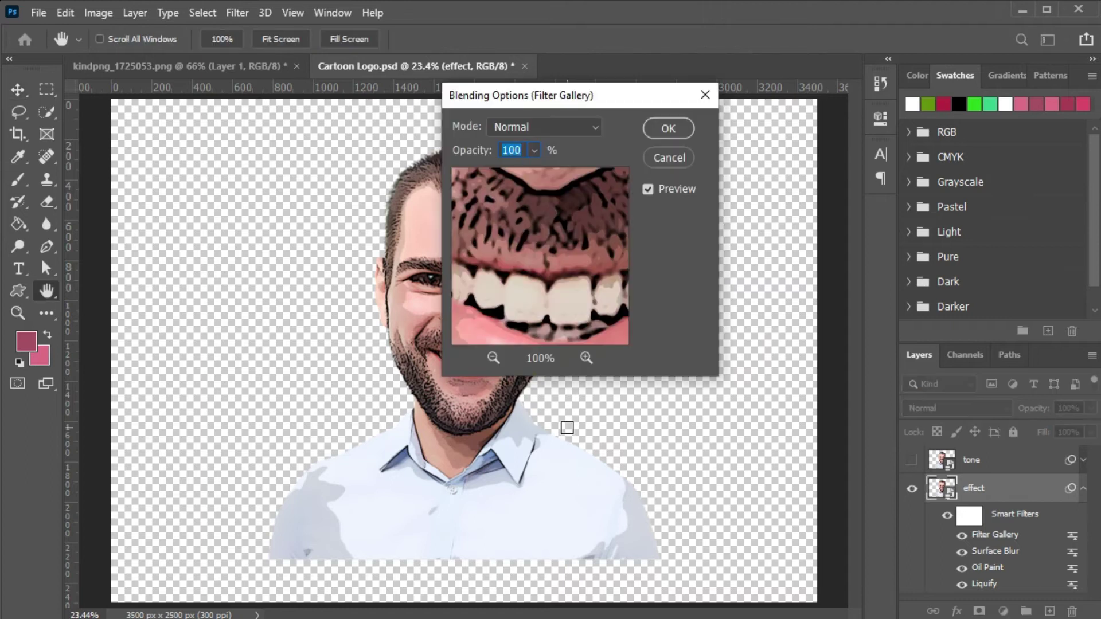
pyautogui.click(538, 215)
pyautogui.doubleClick(522, 150)
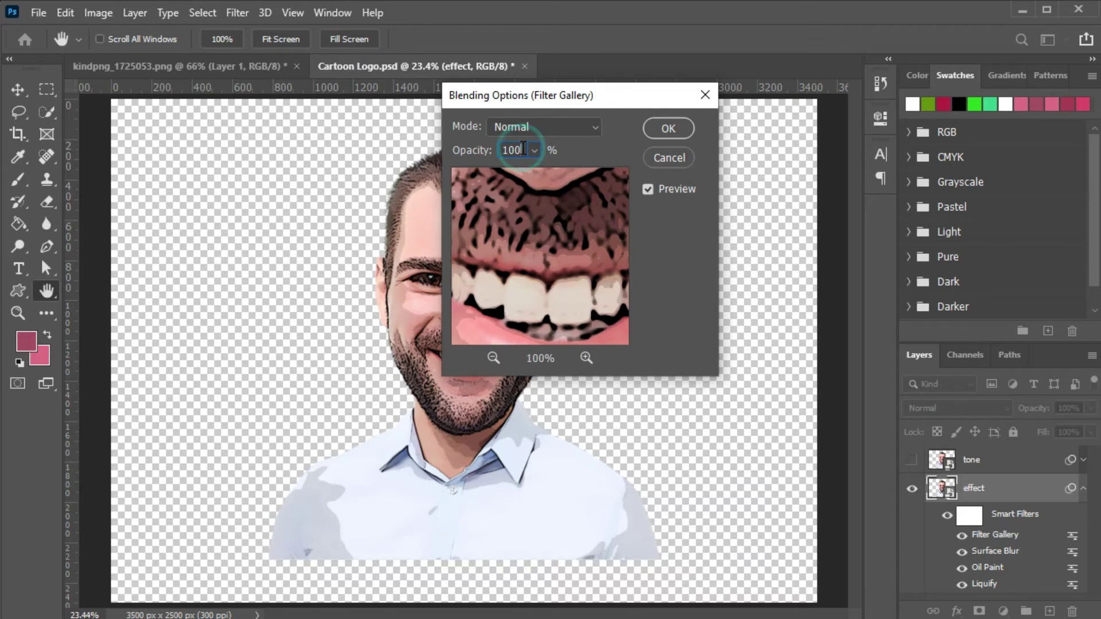
pyautogui.write('35')
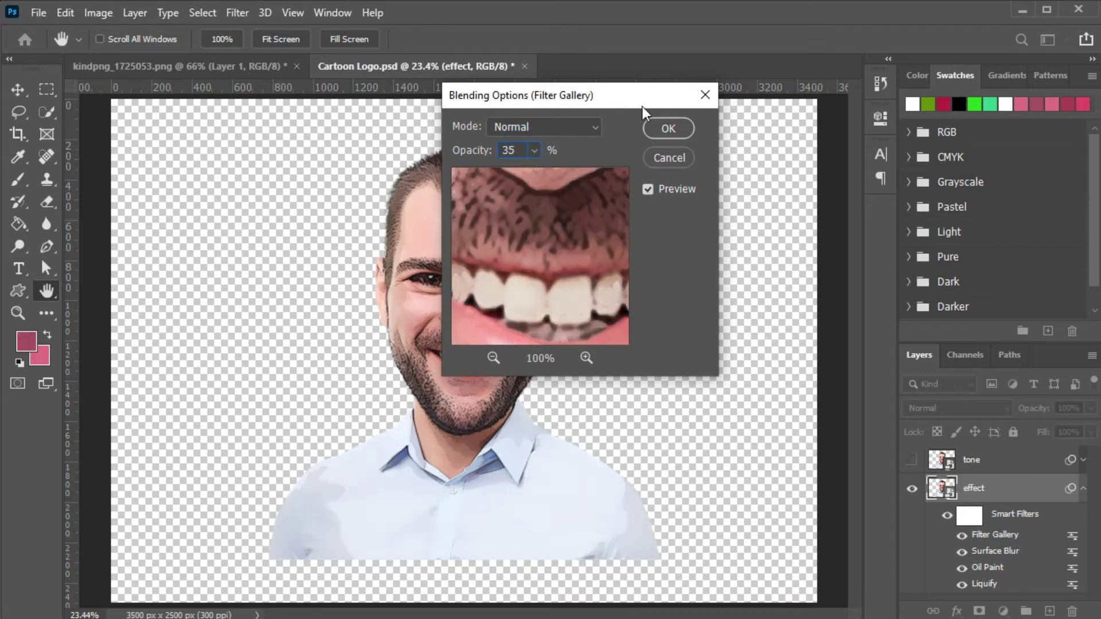
pyautogui.click(665, 128)
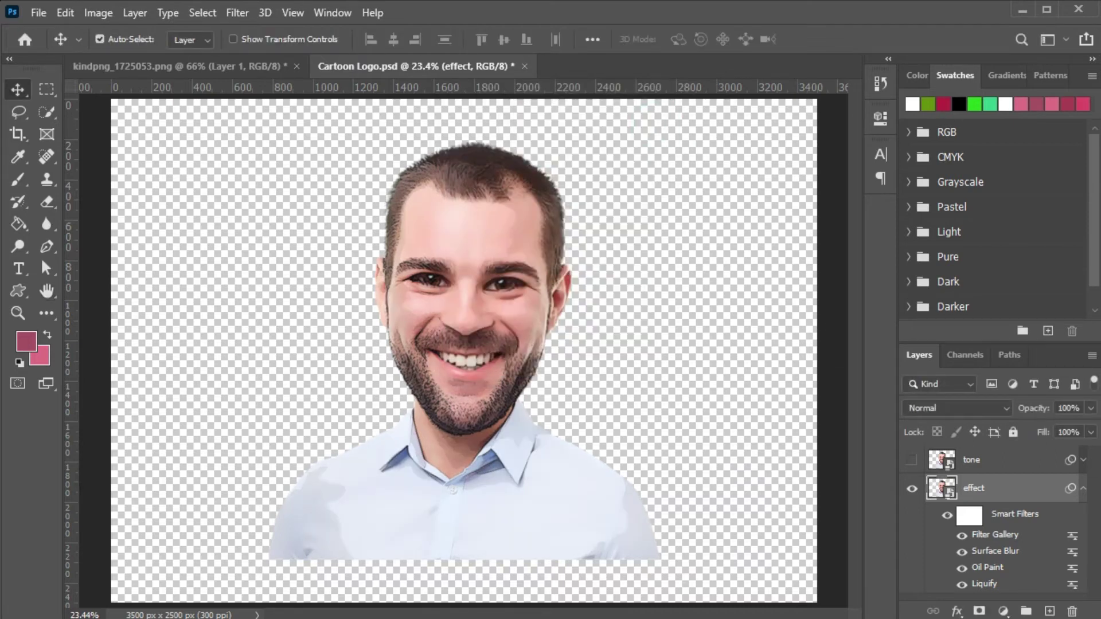
# Apply Oil Paint again to the effect layer with its current settings
pyautogui.click(1083, 488)
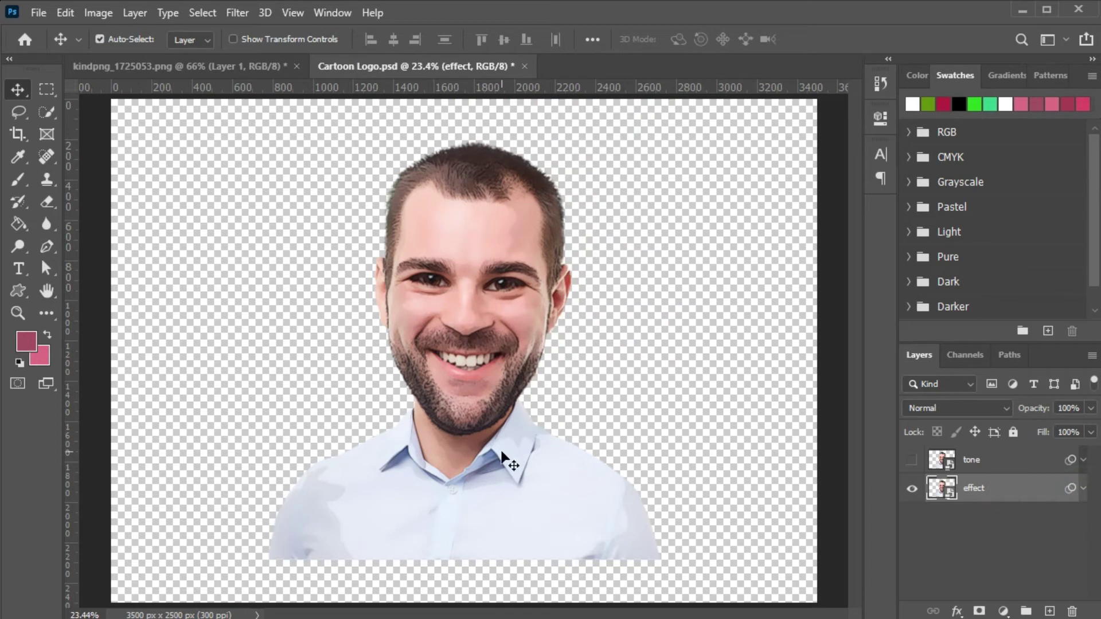
pyautogui.click(243, 13)
pyautogui.moveTo(253, 321)
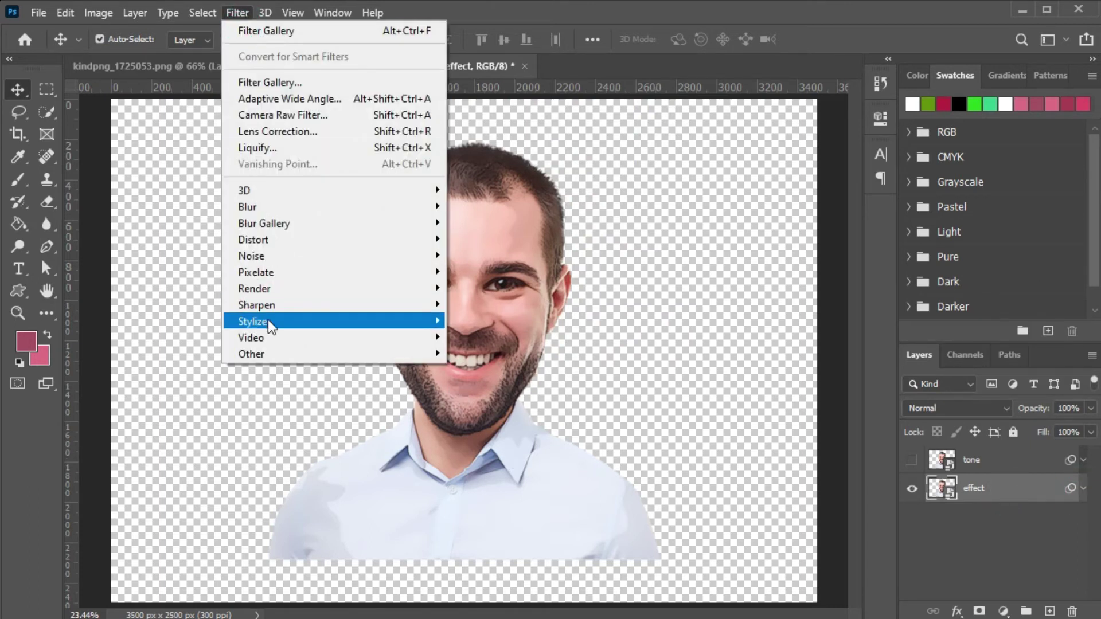
pyautogui.click(494, 385)
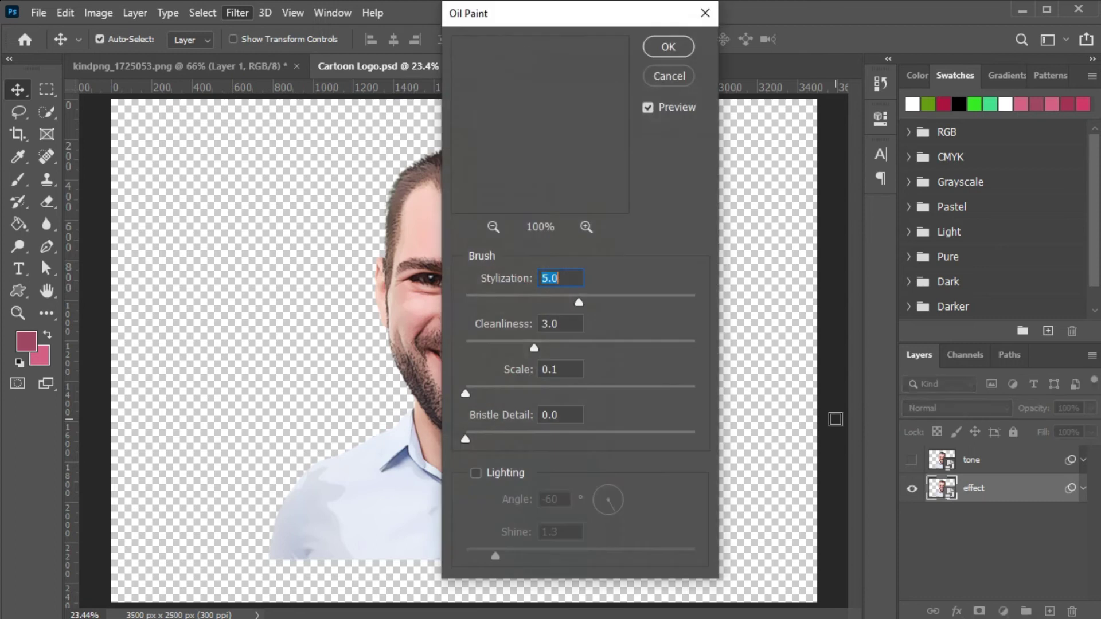
pyautogui.click(668, 47)
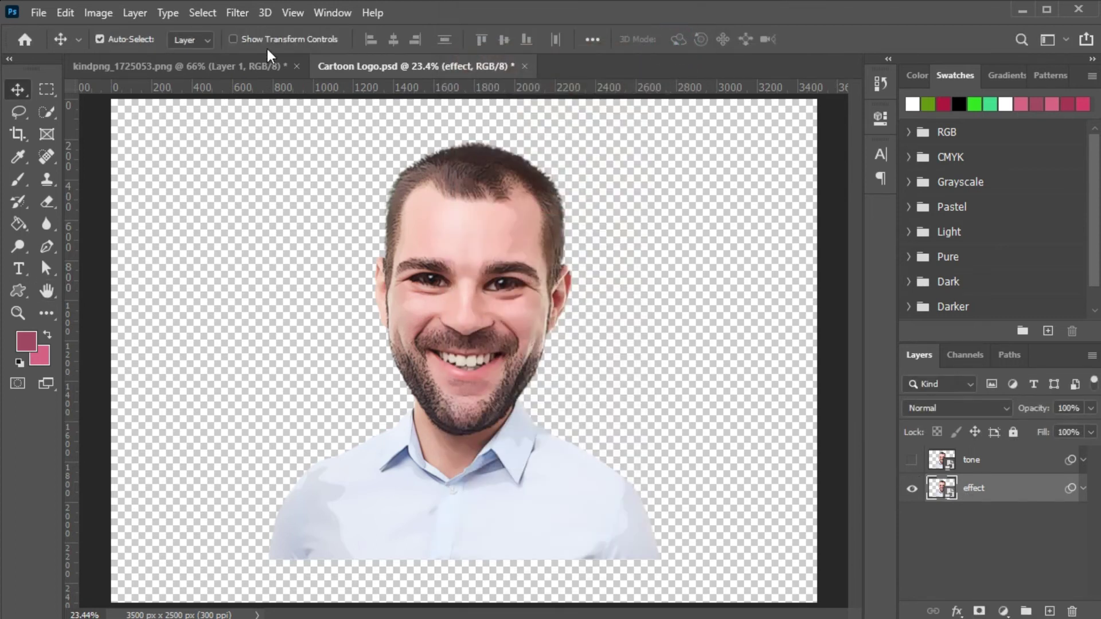
# Sharpen the effect layer with Unsharp Mask: amount 150, radius 6, threshold 6
pyautogui.click(237, 13)
pyautogui.moveTo(256, 305)
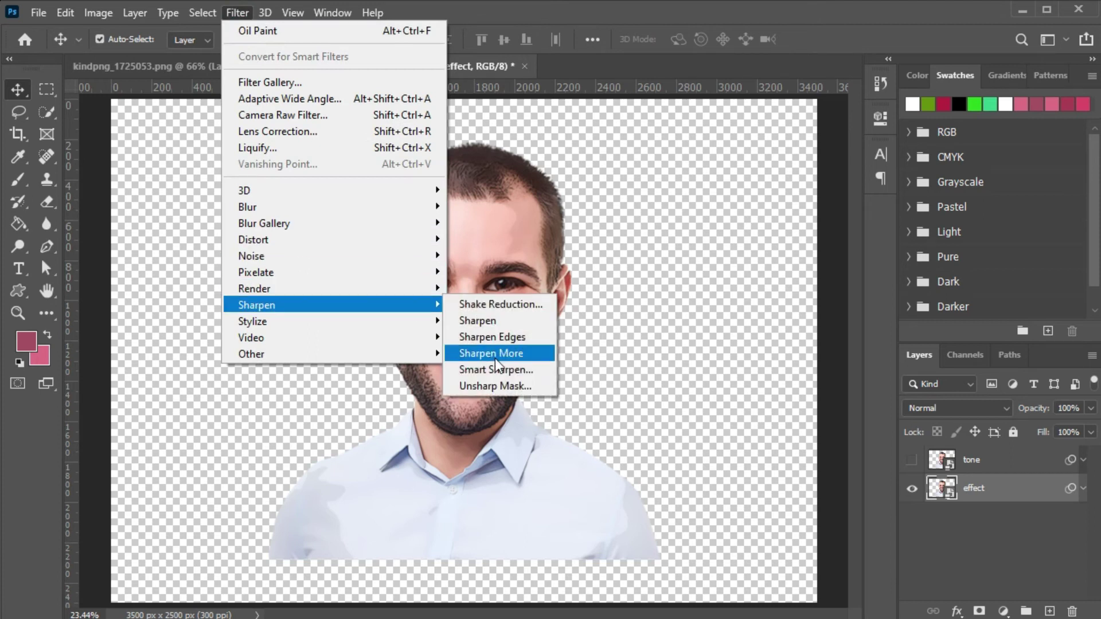
pyautogui.click(497, 387)
pyautogui.write('150')
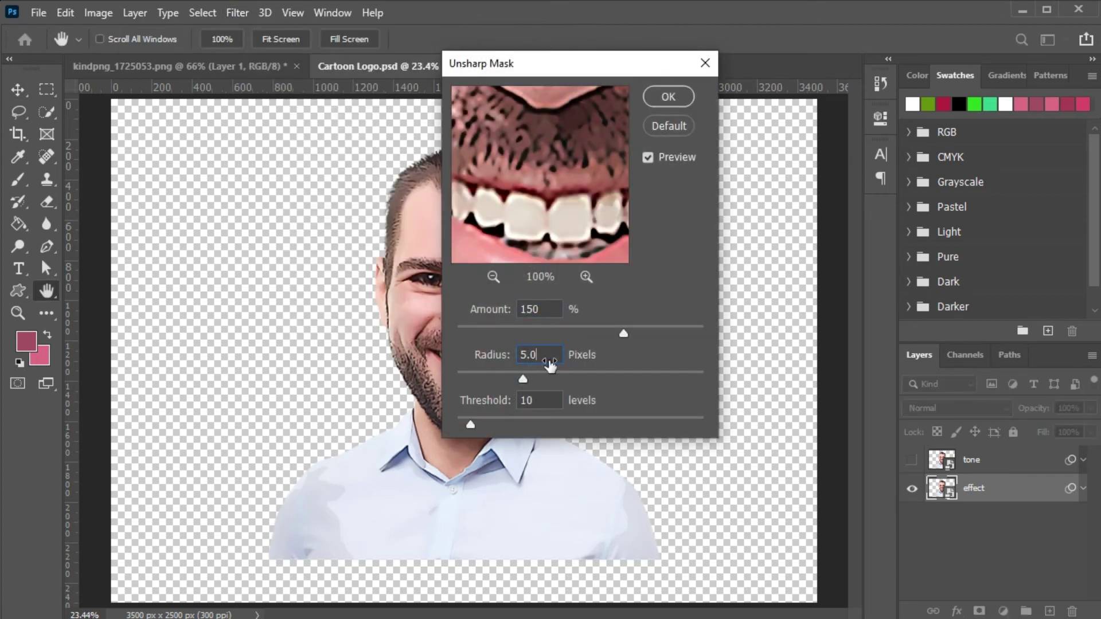
pyautogui.doubleClick(549, 358)
pyautogui.write('6')
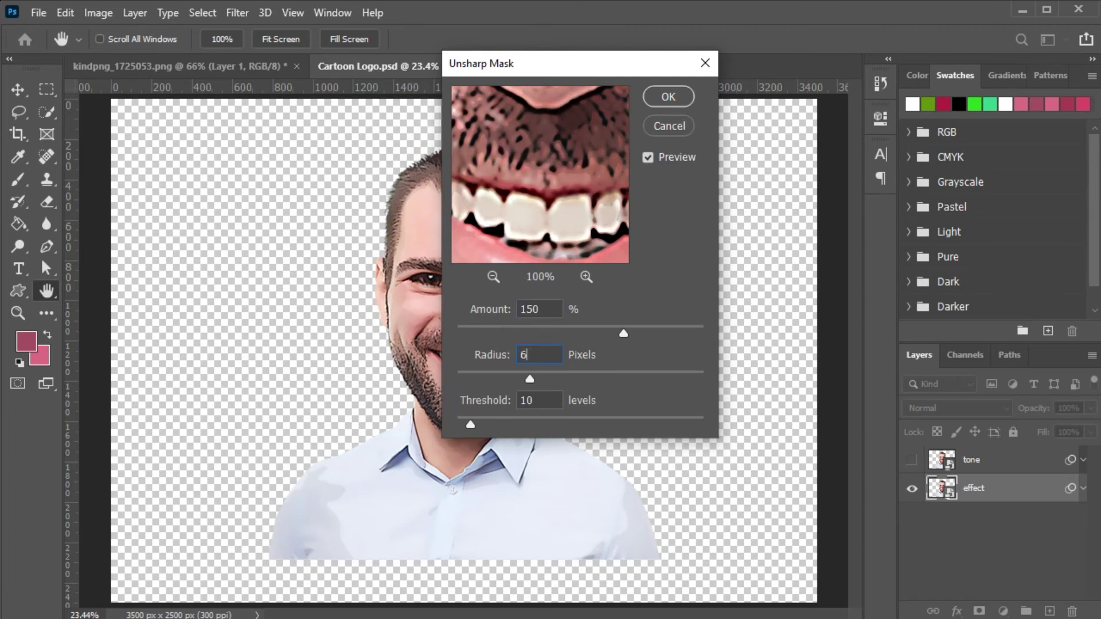
pyautogui.doubleClick(541, 401)
pyautogui.write('6')
pyautogui.click(665, 96)
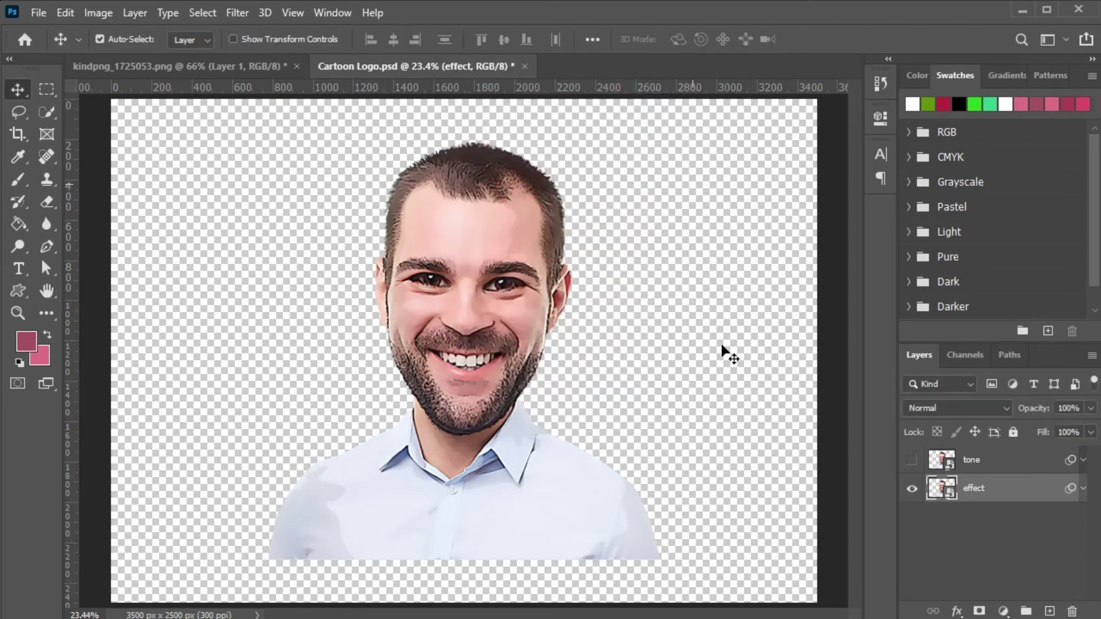
# Show and select the tone layer, then cancel a Gaussian Blur without applying it
pyautogui.click(912, 459)
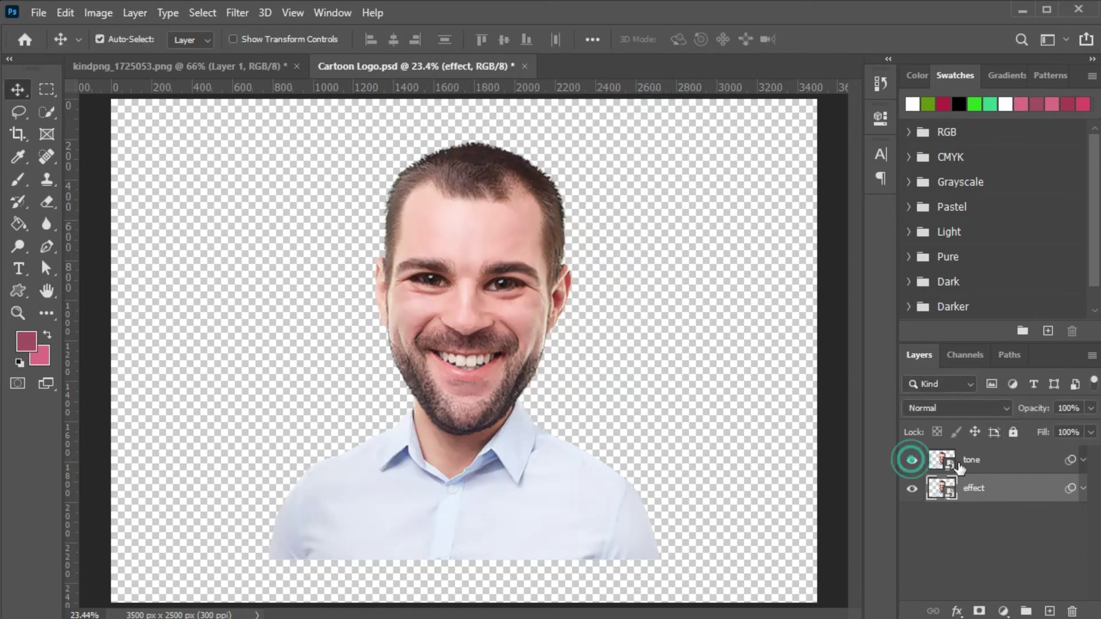
pyautogui.click(996, 464)
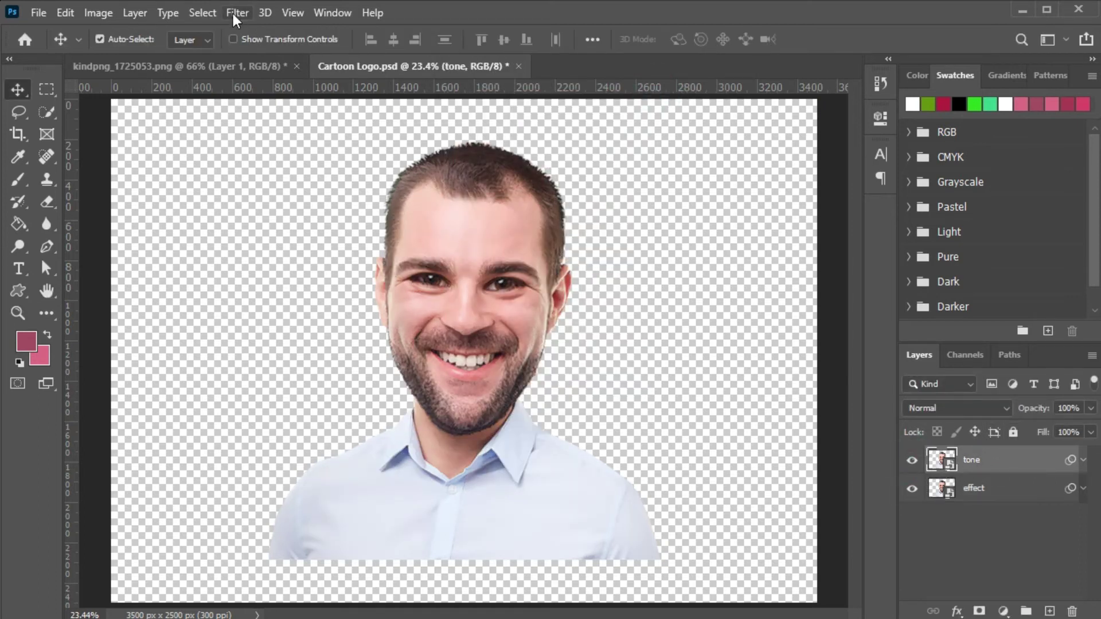
pyautogui.click(234, 12)
pyautogui.click(515, 276)
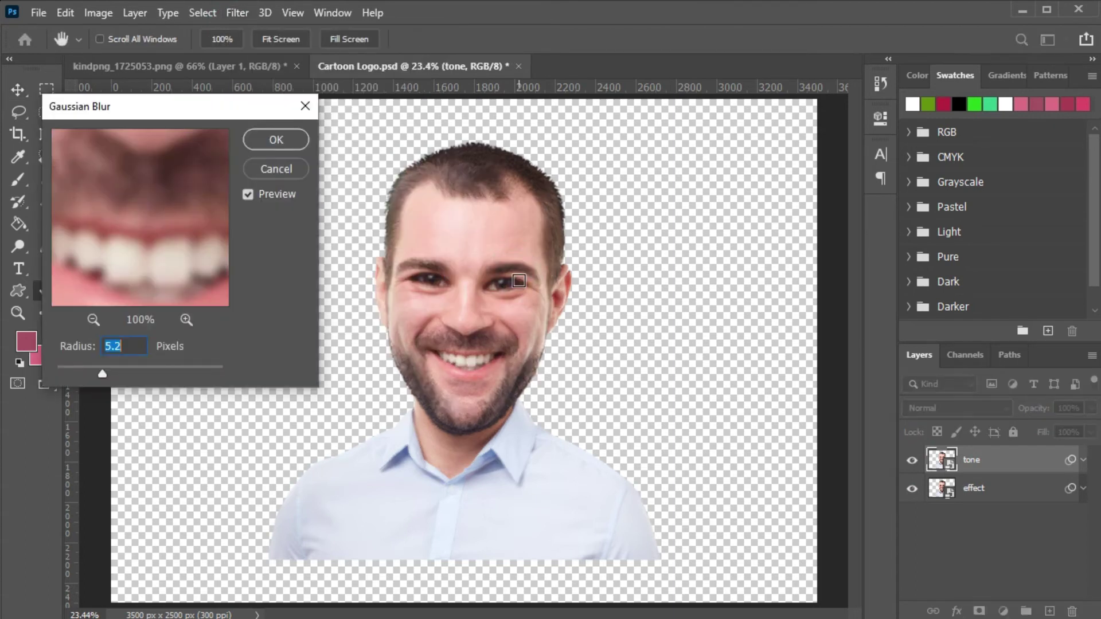
pyautogui.click(146, 348)
pyautogui.press('BackSpace')
pyautogui.click(285, 169)
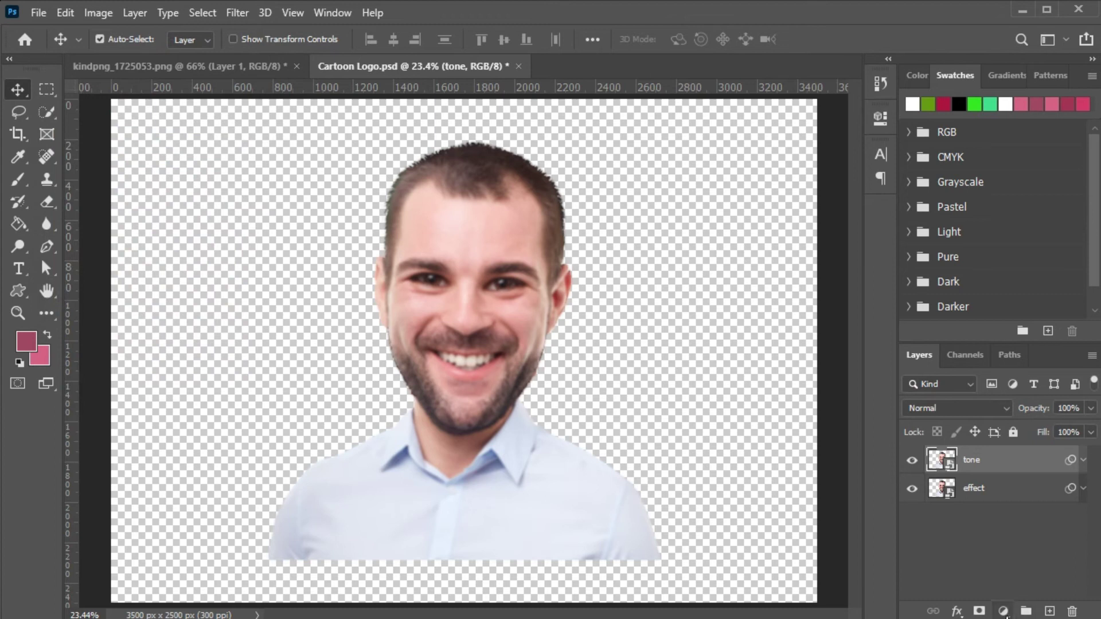
# Add an Invert adjustment layer clipped to the tone layer
pyautogui.click(1004, 611)
pyautogui.click(883, 577)
pyautogui.click(1003, 611)
pyautogui.click(1031, 546)
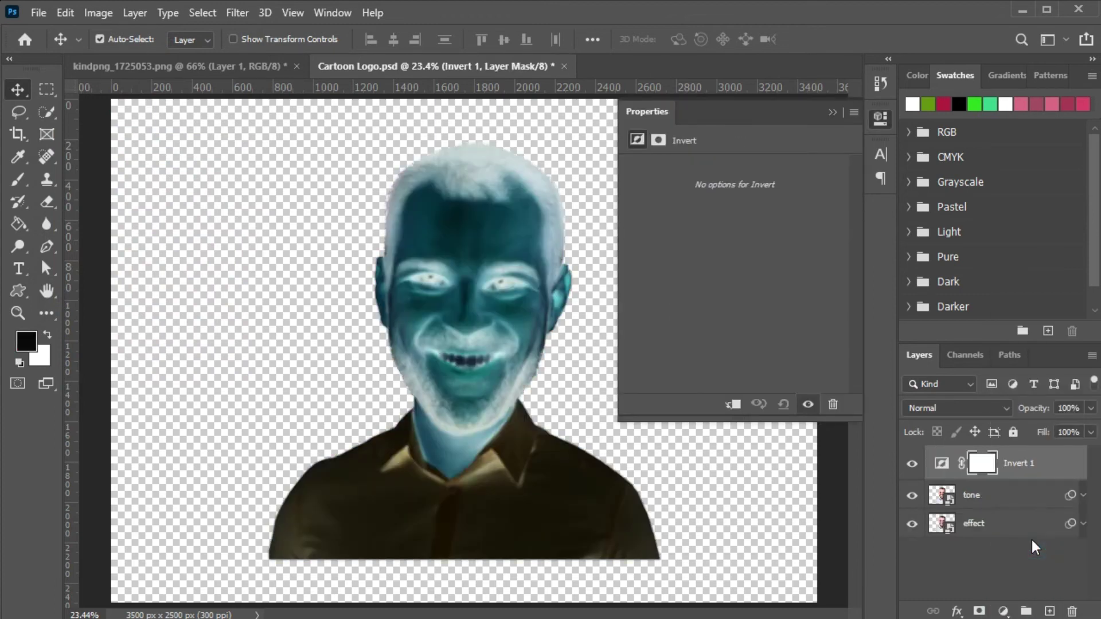
pyautogui.click(732, 404)
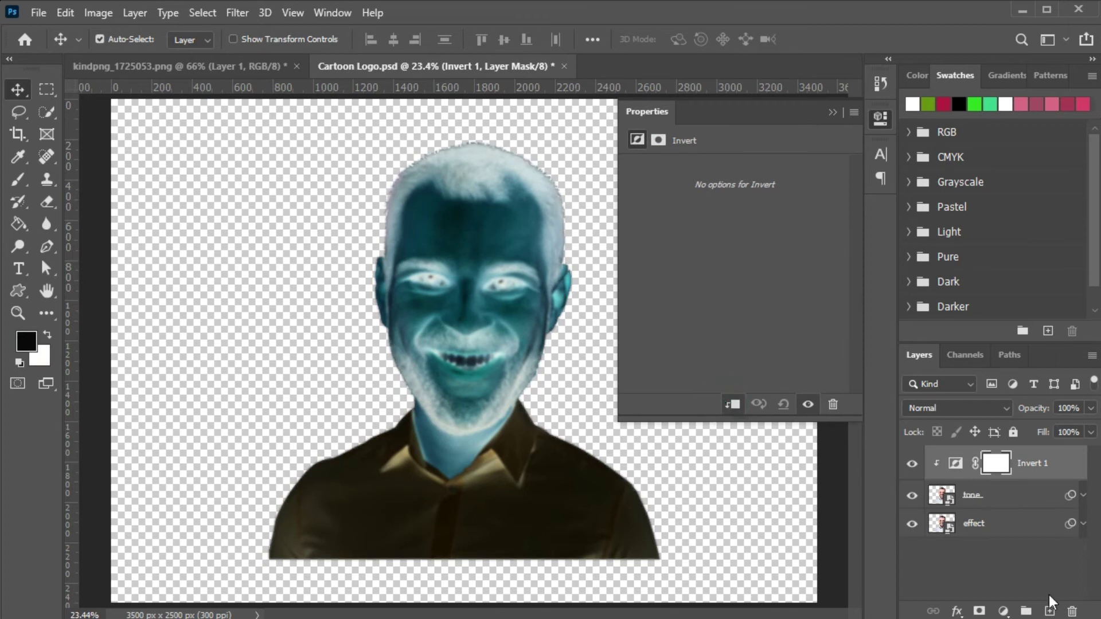
# Add a clipped Black & White adjustment and group it with Invert and tone
pyautogui.click(1003, 612)
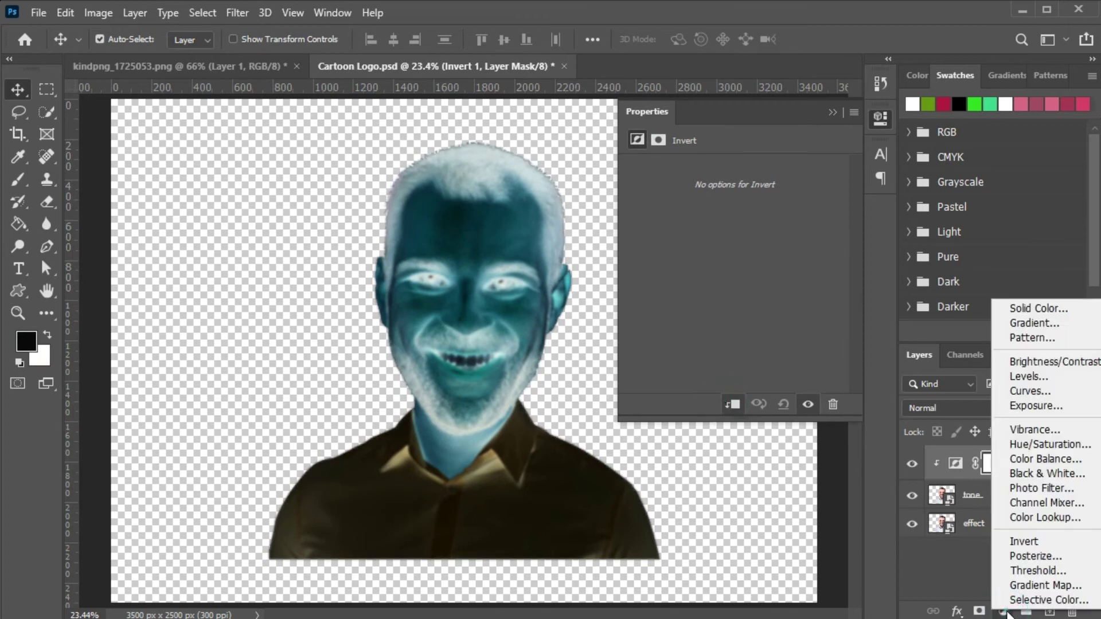
pyautogui.click(1049, 471)
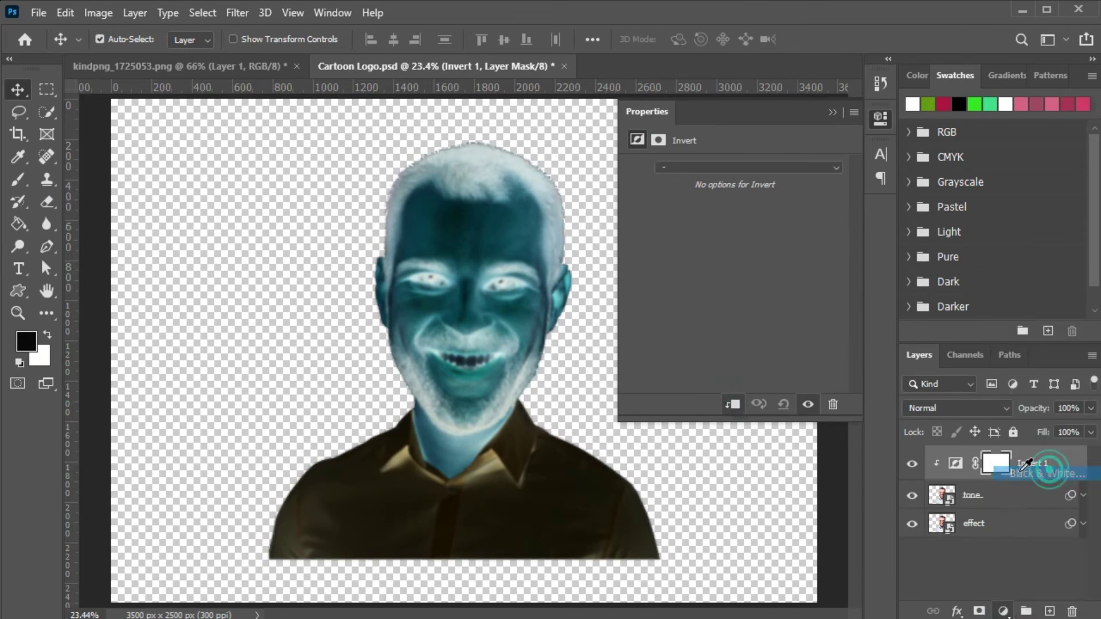
pyautogui.click(732, 404)
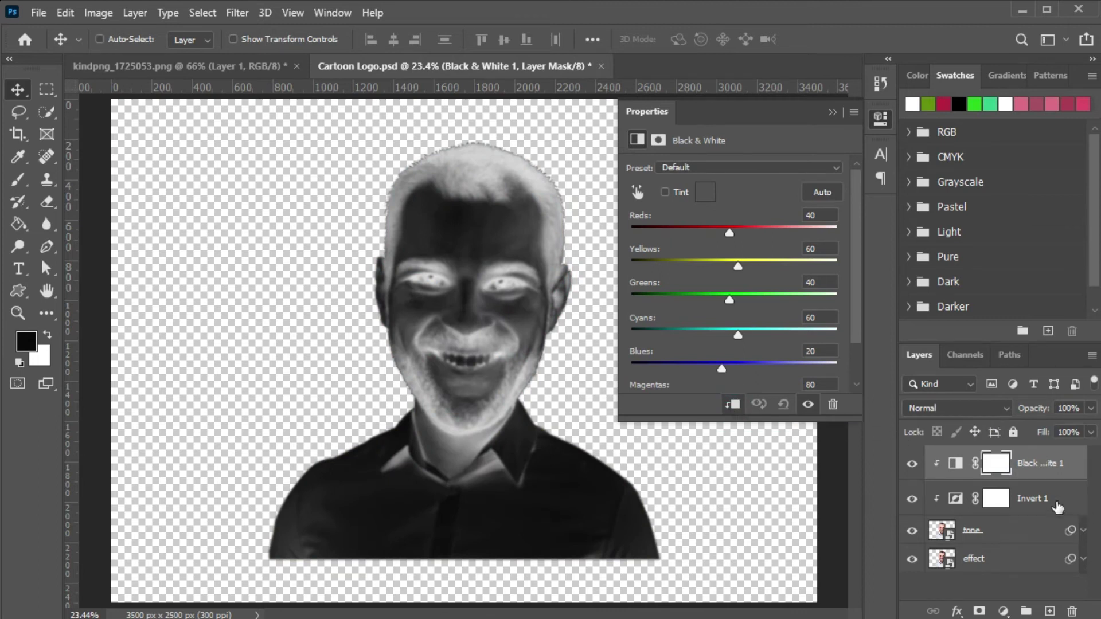
pyautogui.keyDown('shift'); pyautogui.click(1058, 504); pyautogui.keyUp('shift')
pyautogui.keyDown('shift'); pyautogui.click(1036, 536); pyautogui.keyUp('shift')
pyautogui.hotkey('ctrl', 'g')
# Rename Group 1 to 'tone Opacity'
pyautogui.doubleClick(969, 459)
pyautogui.write('tone Opacity')
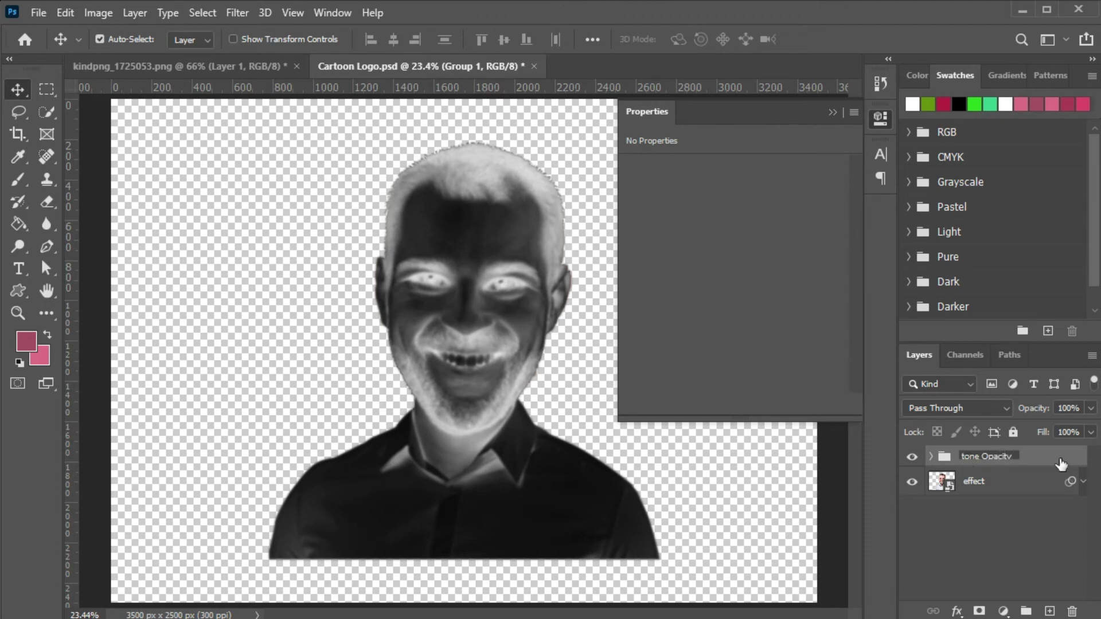
pyautogui.click(1047, 459)
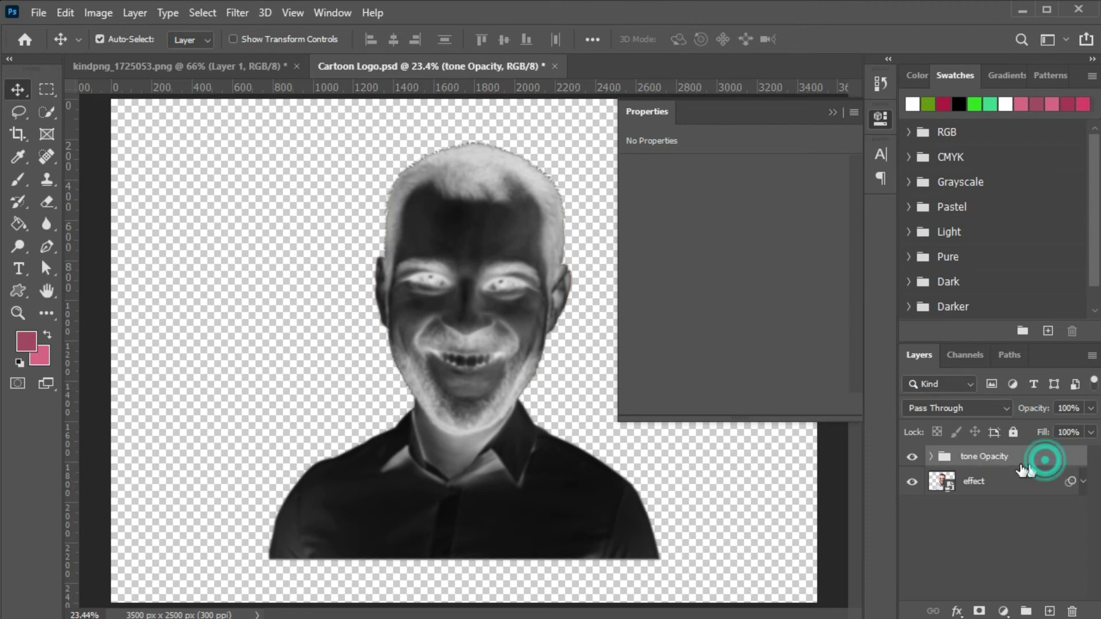
pyautogui.click(833, 113)
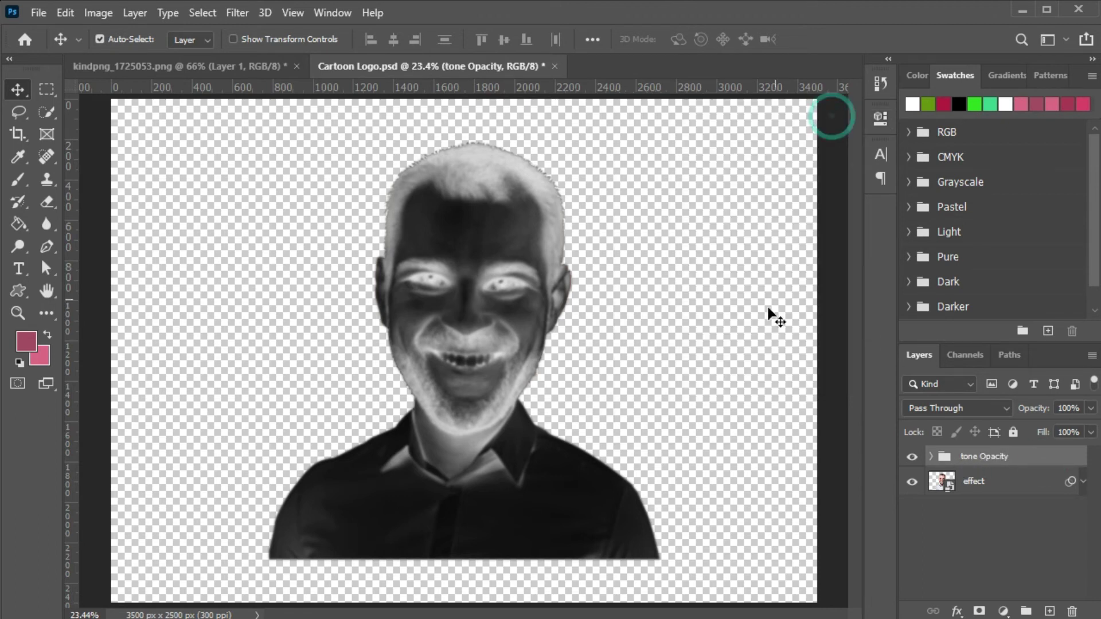
# Set the tone Opacity group to Overlay blend mode at 49% opacity
pyautogui.click(959, 407)
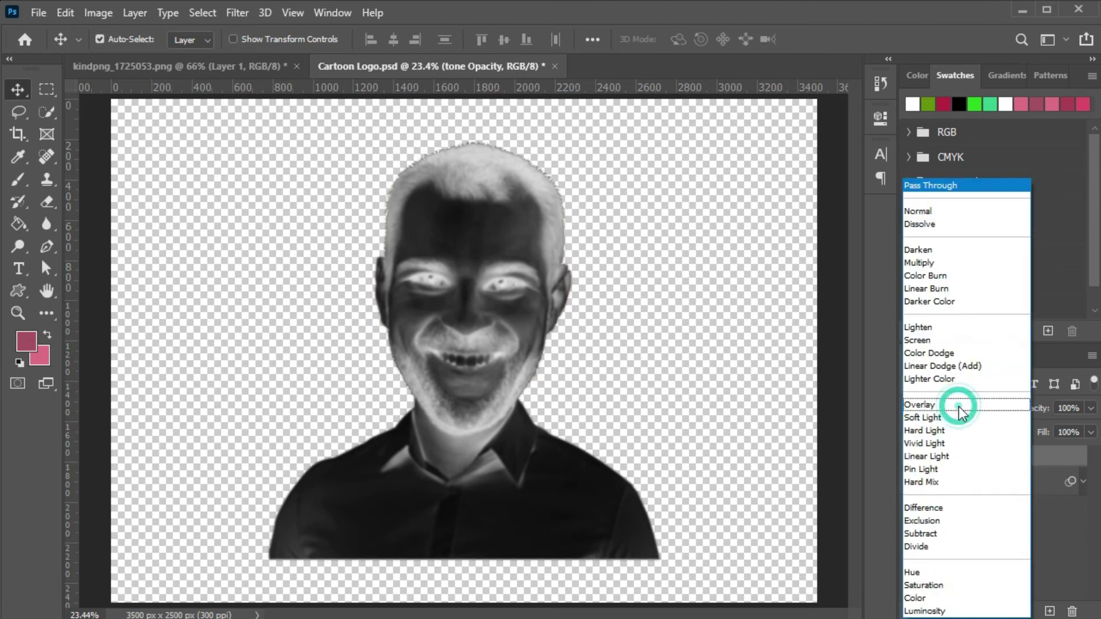
pyautogui.click(957, 407)
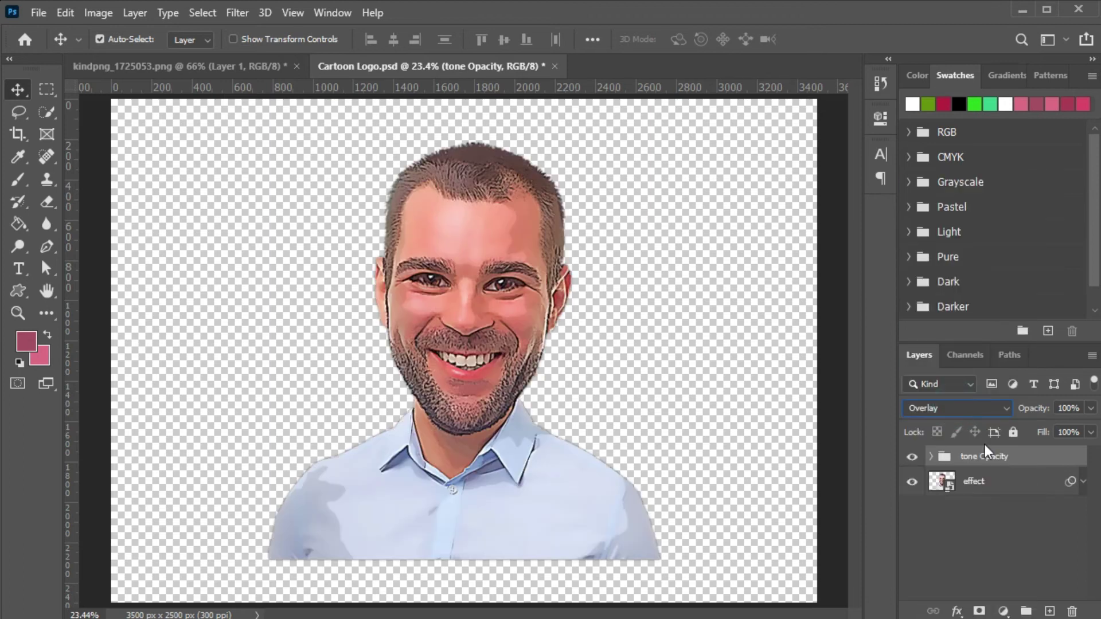
pyautogui.click(1080, 408)
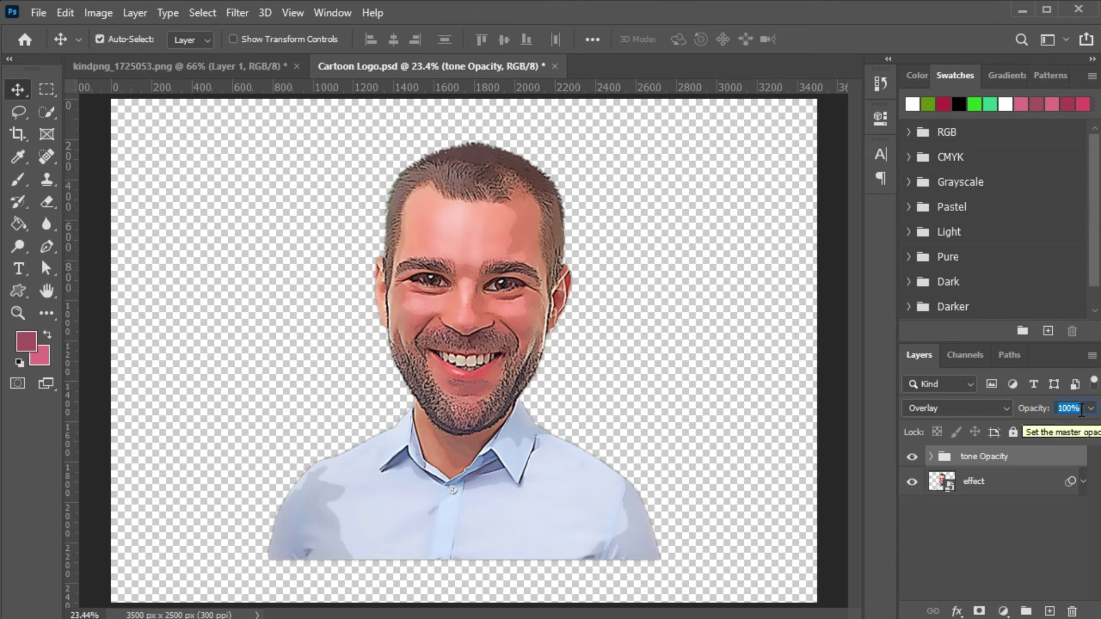
pyautogui.write('49')
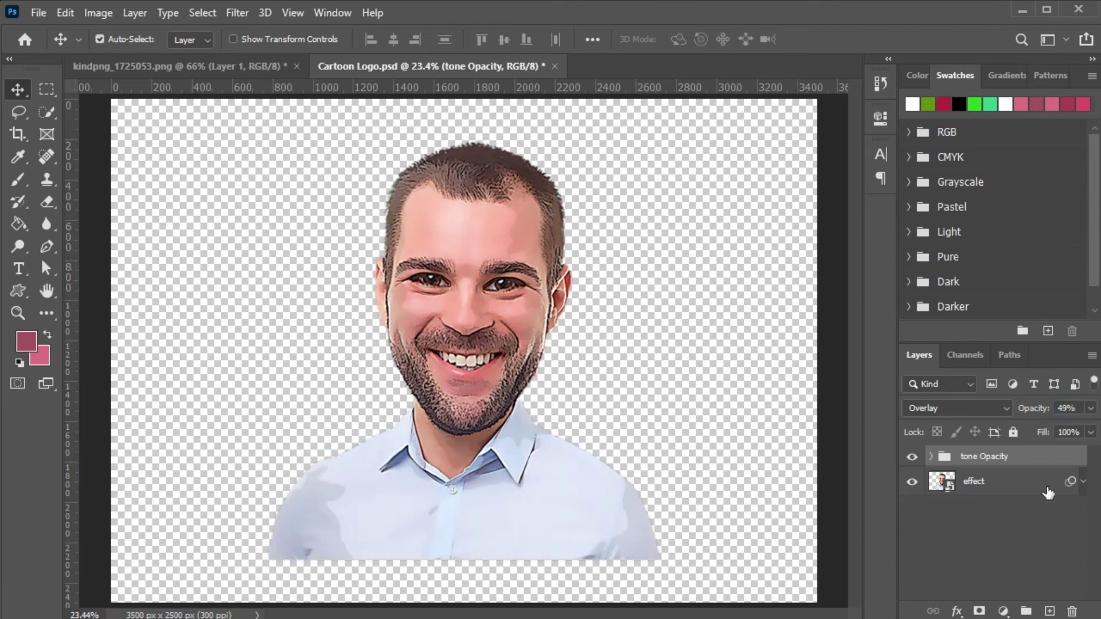
# Create a 1400 px circle with the Ellipse tool
pyautogui.click(13, 290)
pyautogui.click(75, 319)
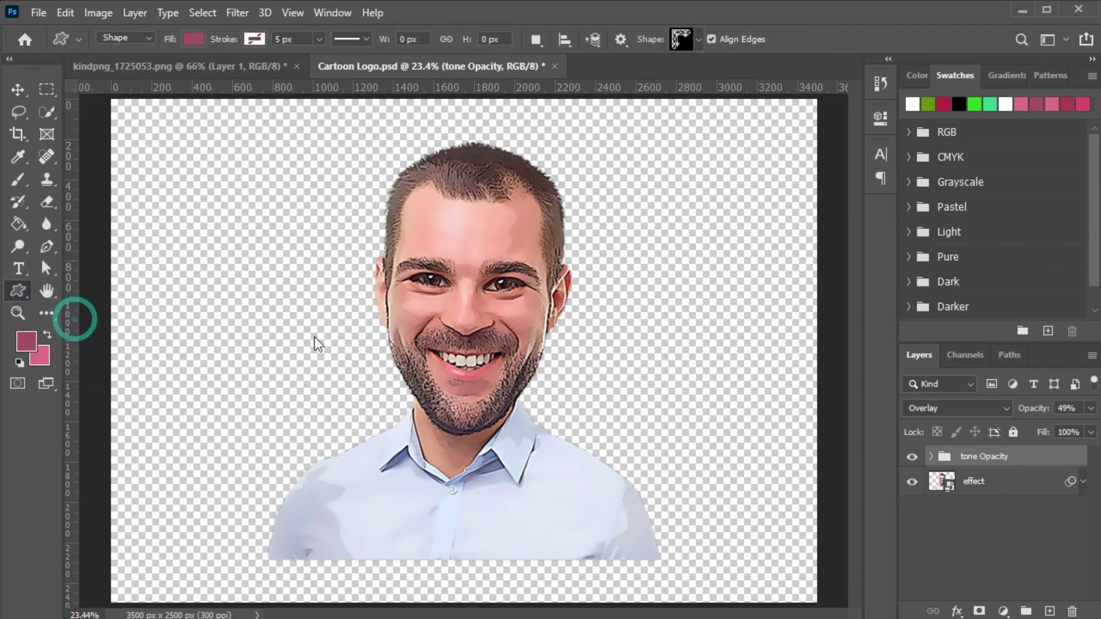
pyautogui.click(353, 322)
pyautogui.write('1400')
pyautogui.click(676, 184)
pyautogui.write('1')
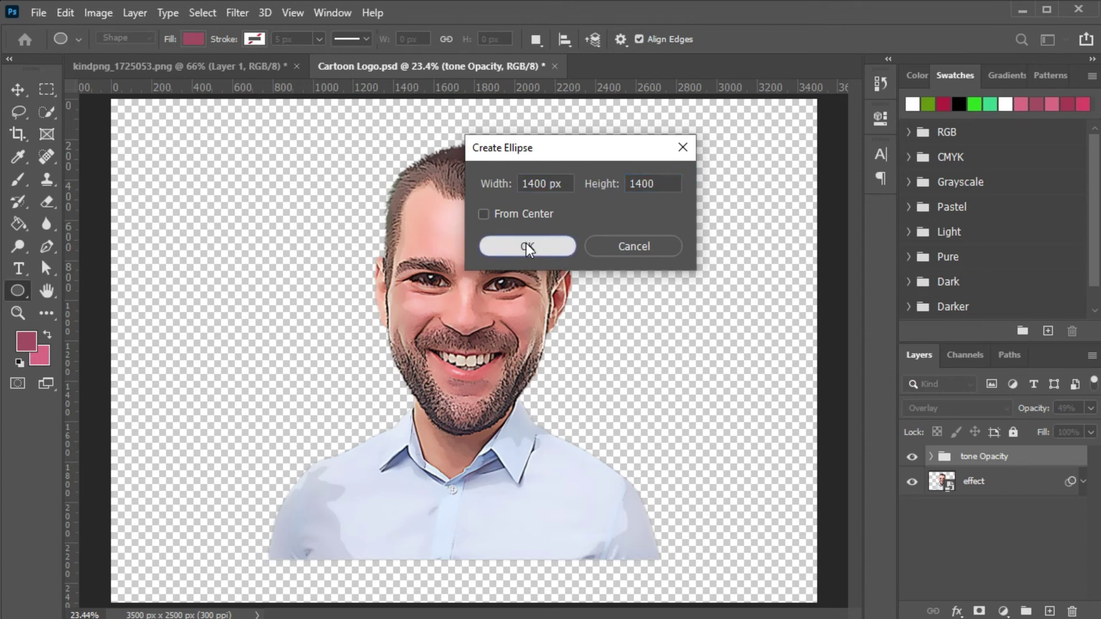
pyautogui.click(527, 246)
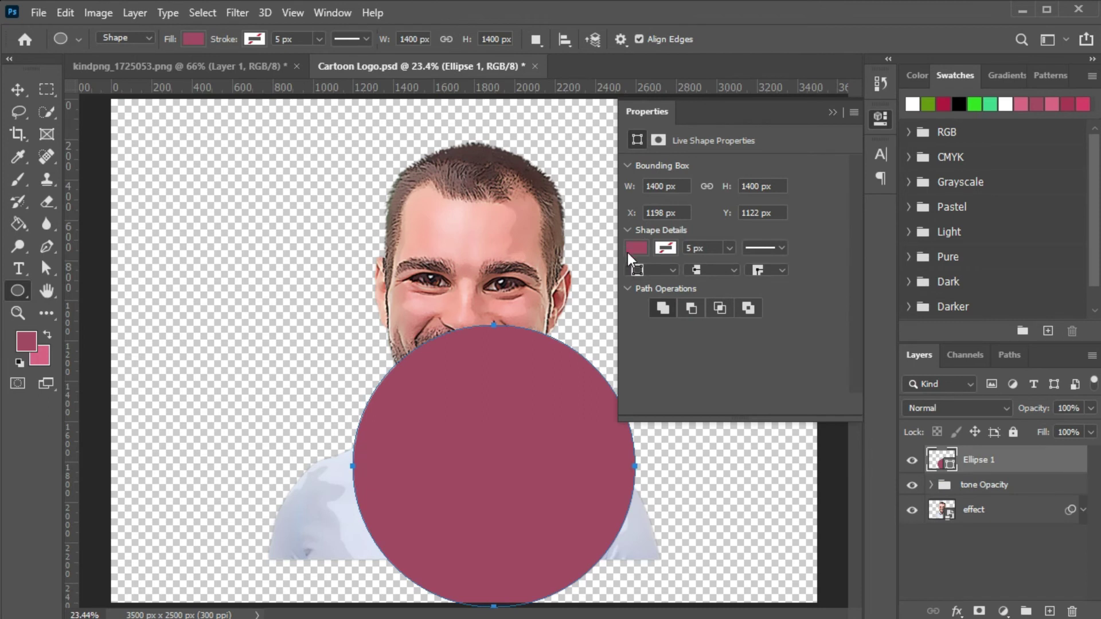
# Fill the circle green and give it a 100 px outline
pyautogui.click(636, 248)
pyautogui.click(655, 338)
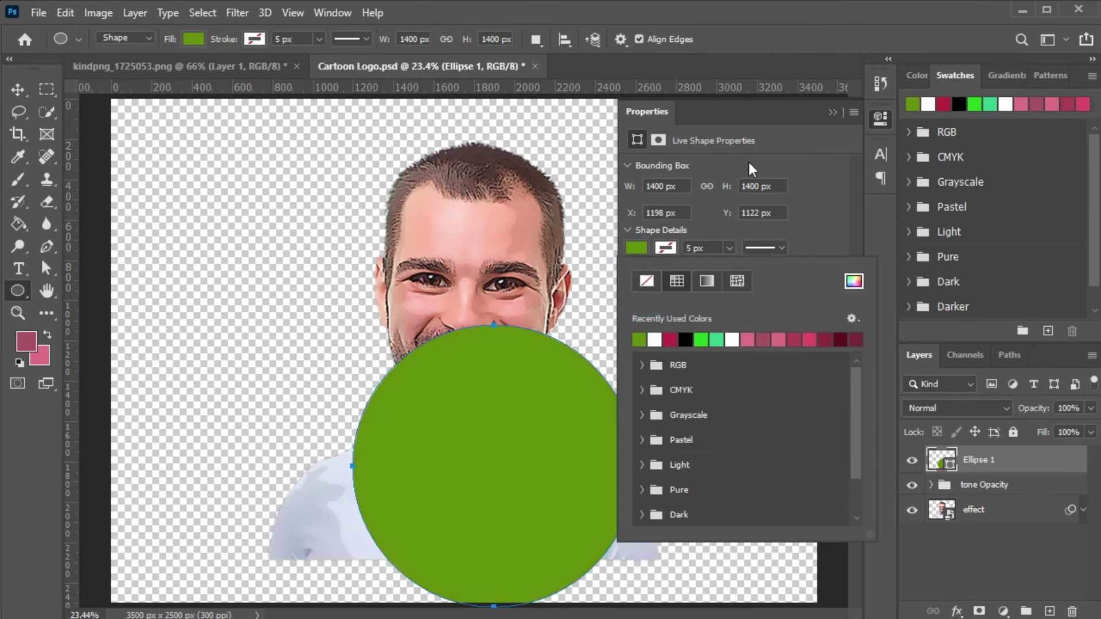
pyautogui.click(667, 248)
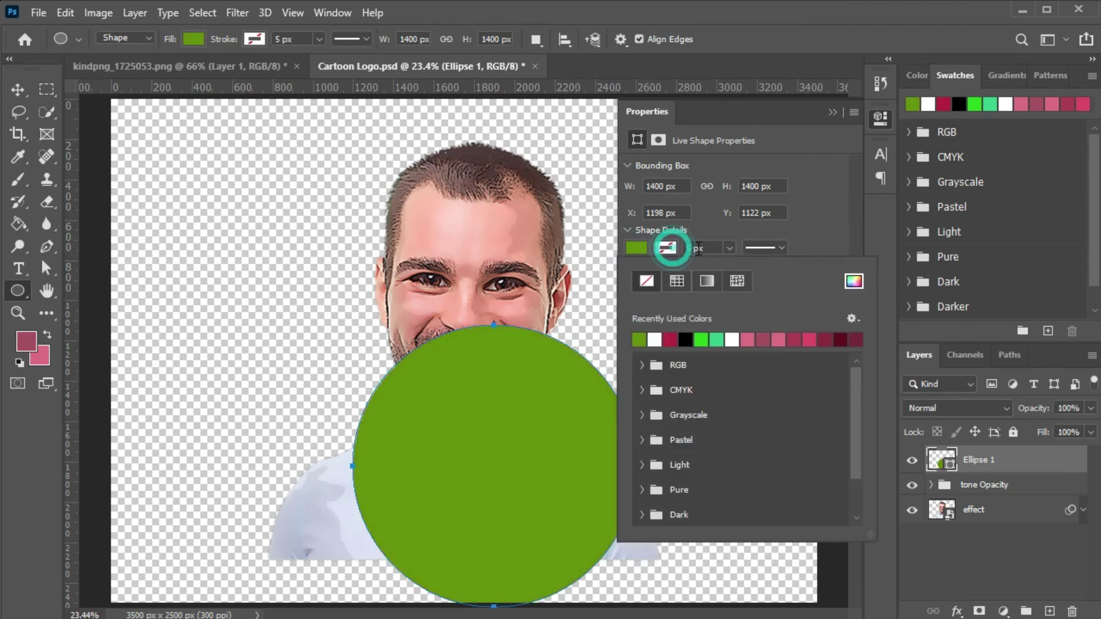
pyautogui.click(702, 248)
pyautogui.write('100')
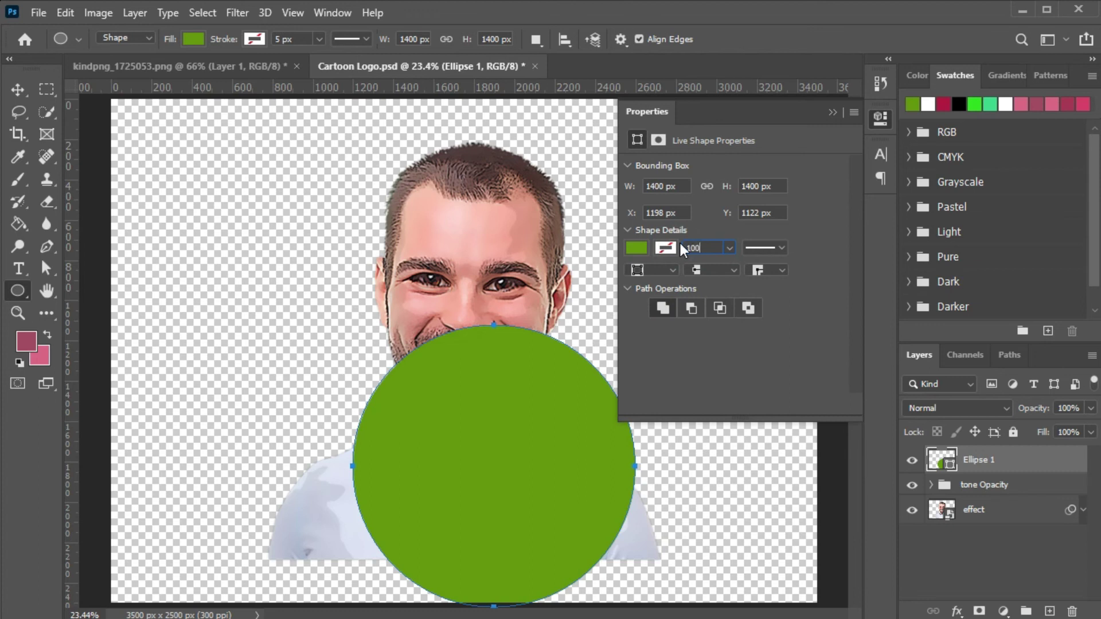
pyautogui.press('Return')
# Recolour the circle cyan with a white outline and move it below the effect layer
pyautogui.click(667, 248)
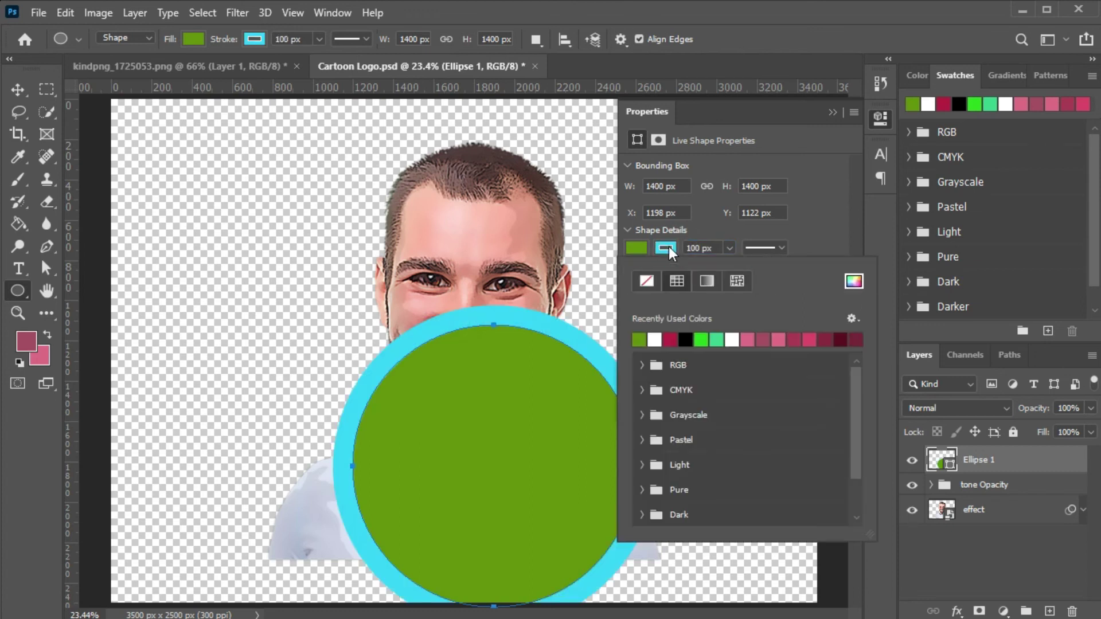
pyautogui.click(852, 281)
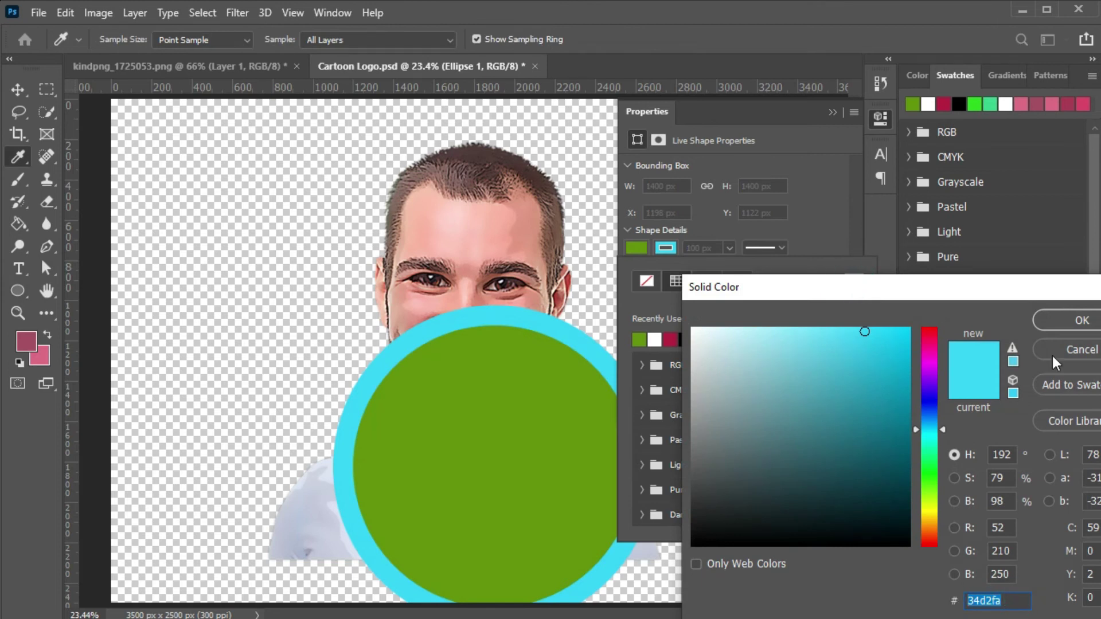
pyautogui.click(1055, 319)
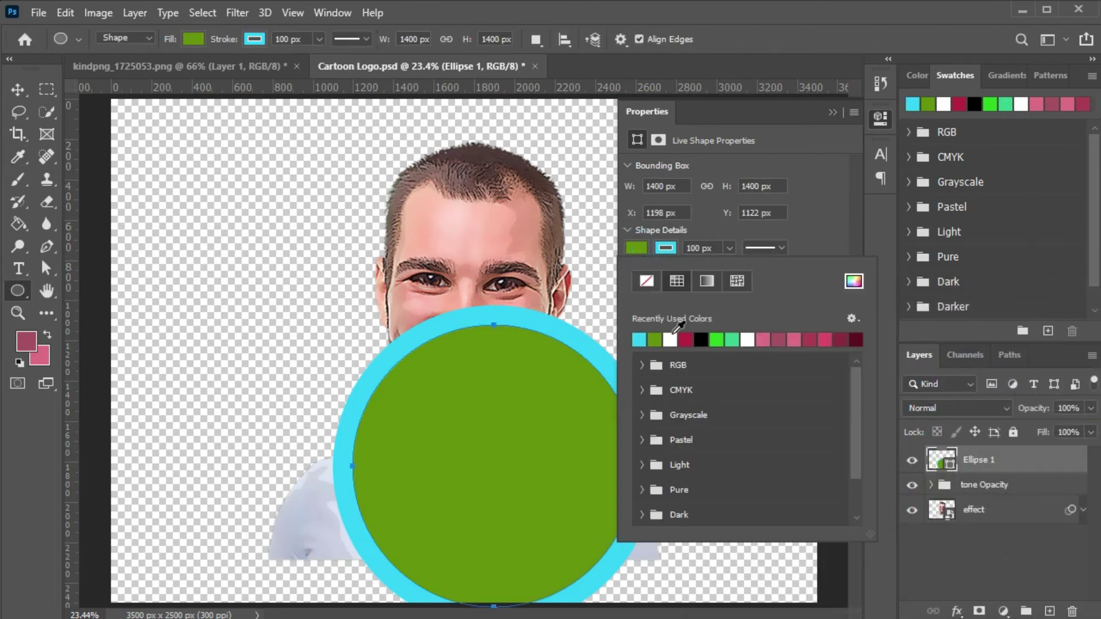
pyautogui.click(646, 340)
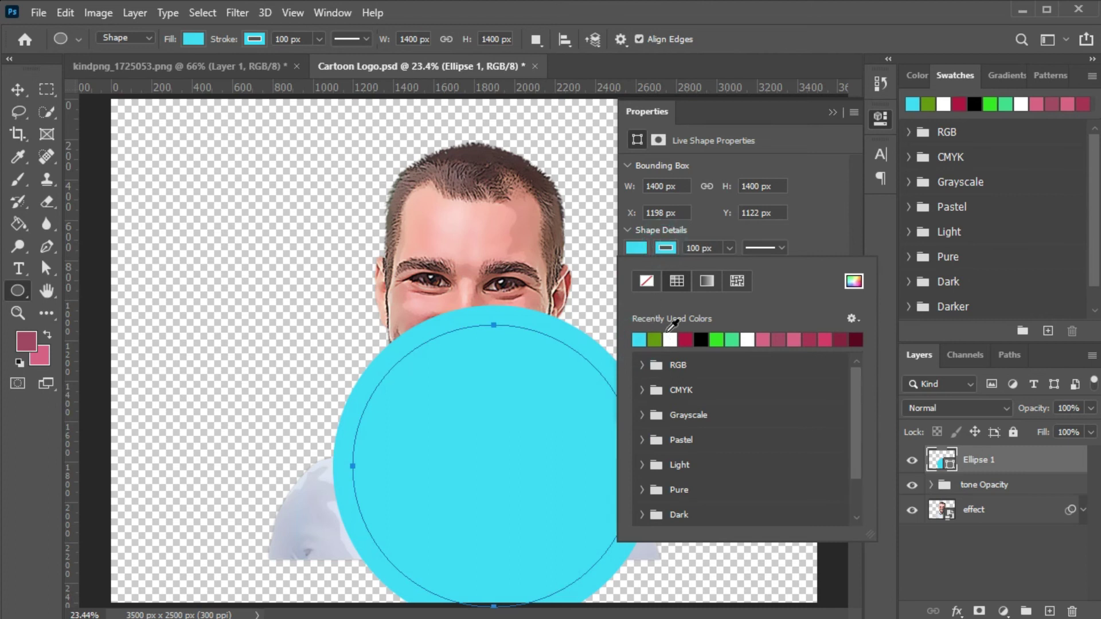
pyautogui.click(670, 339)
pyautogui.click(830, 112)
pyautogui.moveTo(992, 465); pyautogui.dragTo(990, 543)
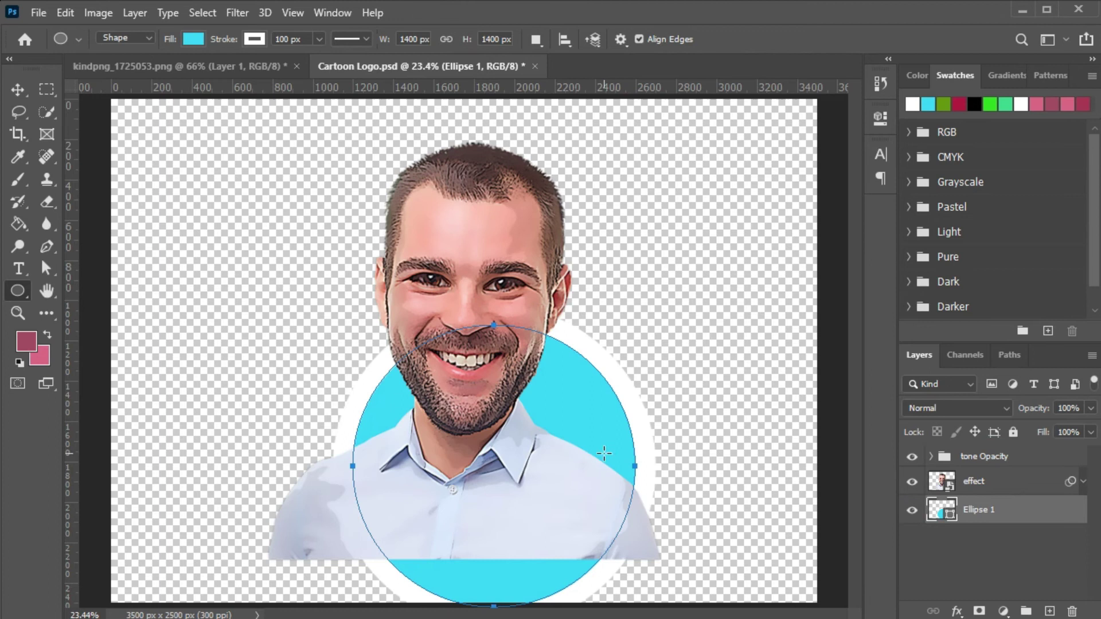
# Move the cyan circle behind the man and scale it up to about 122%
pyautogui.press('v')
pyautogui.moveTo(590, 425); pyautogui.dragTo(560, 297)
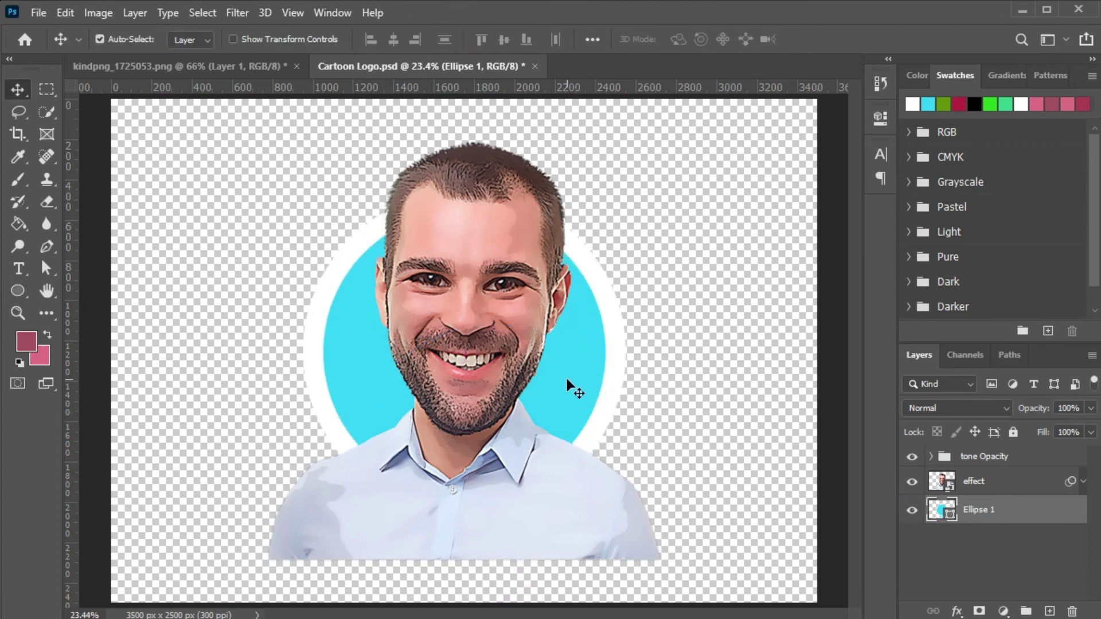
pyautogui.moveTo(574, 387); pyautogui.dragTo(560, 412)
pyautogui.hotkey('ctrl', 't')
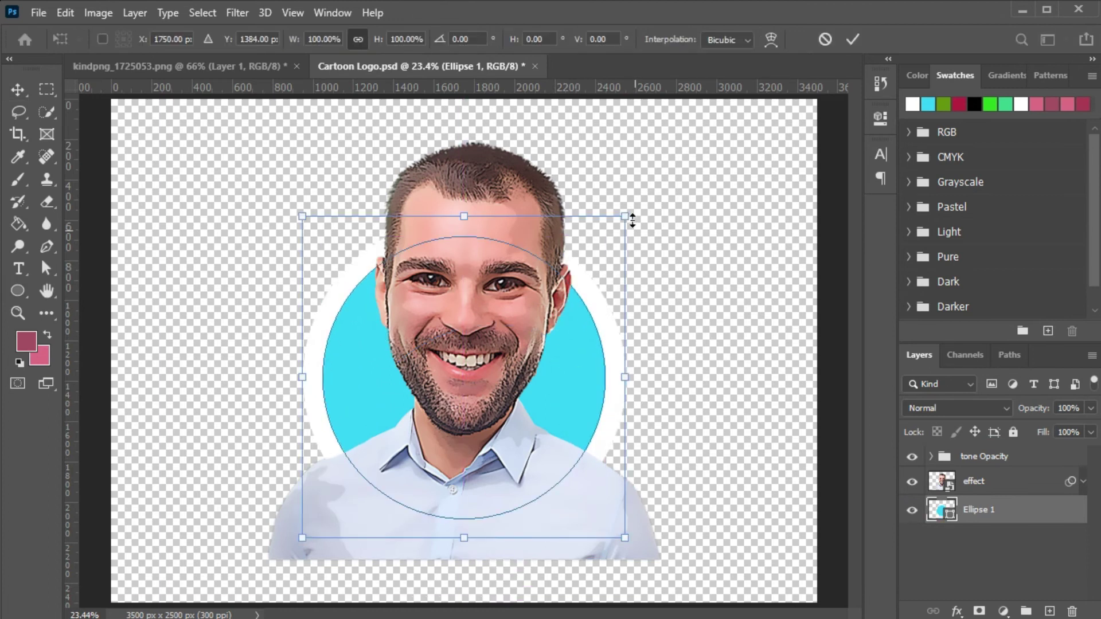
pyautogui.moveTo(623, 215); pyautogui.dragTo(652, 188)
pyautogui.moveTo(501, 422); pyautogui.dragTo(508, 438)
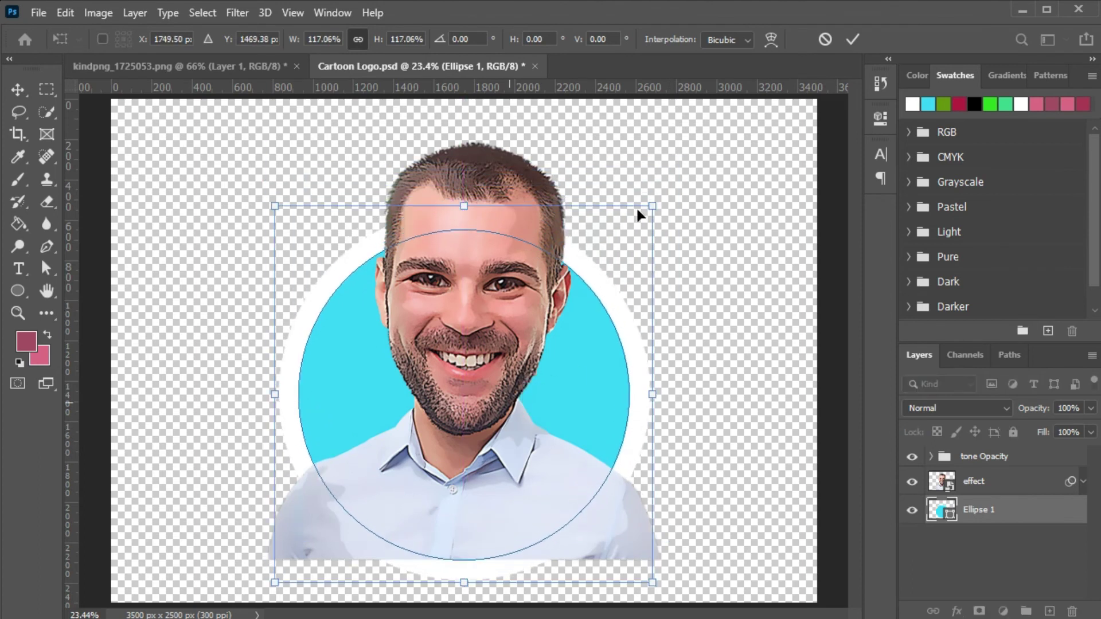
pyautogui.moveTo(654, 201); pyautogui.dragTo(661, 188)
pyautogui.moveTo(601, 291); pyautogui.dragTo(595, 301)
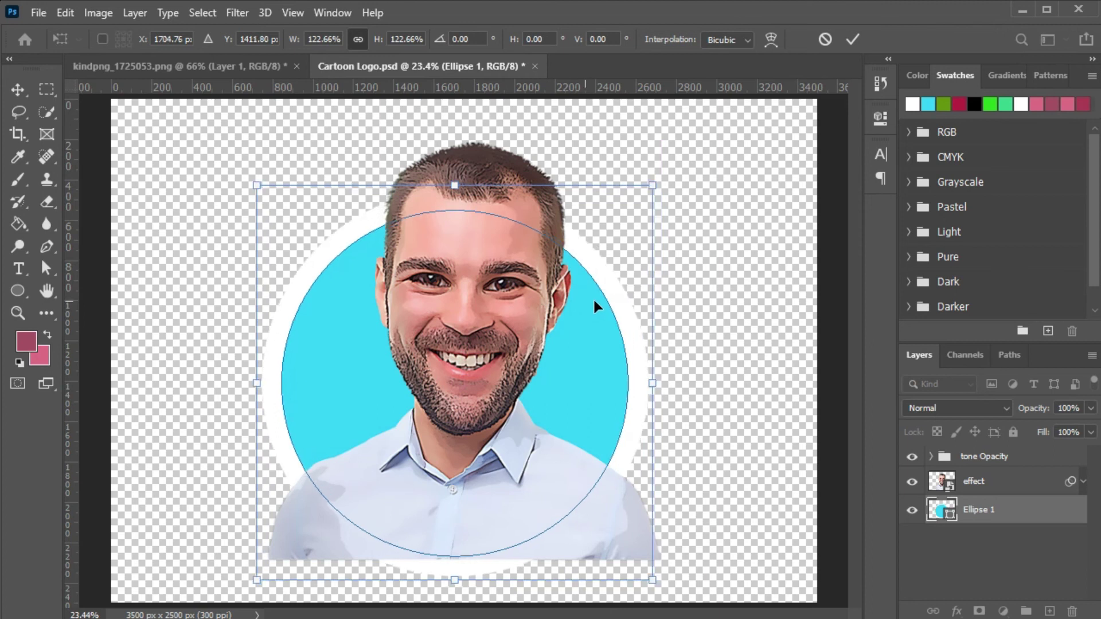
pyautogui.click(852, 41)
# Centre the circle horizontally on the canvas and clear the selection
pyautogui.hotkey('ctrl', 'a')
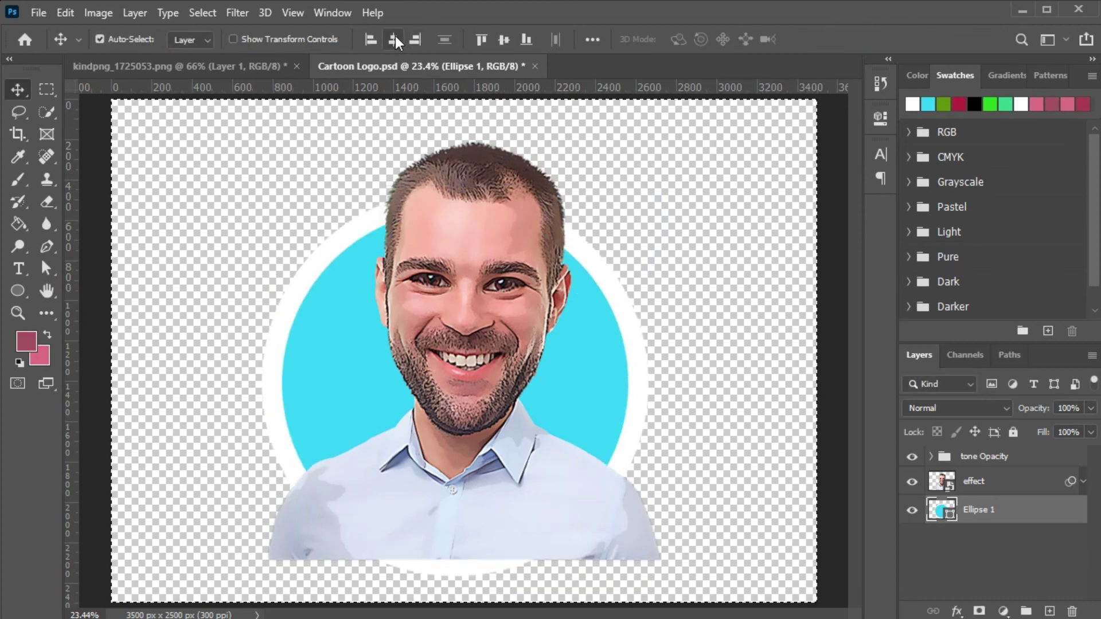
pyautogui.click(393, 39)
pyautogui.click(971, 491)
pyautogui.keyDown('shift'); pyautogui.click(984, 456); pyautogui.keyUp('shift')
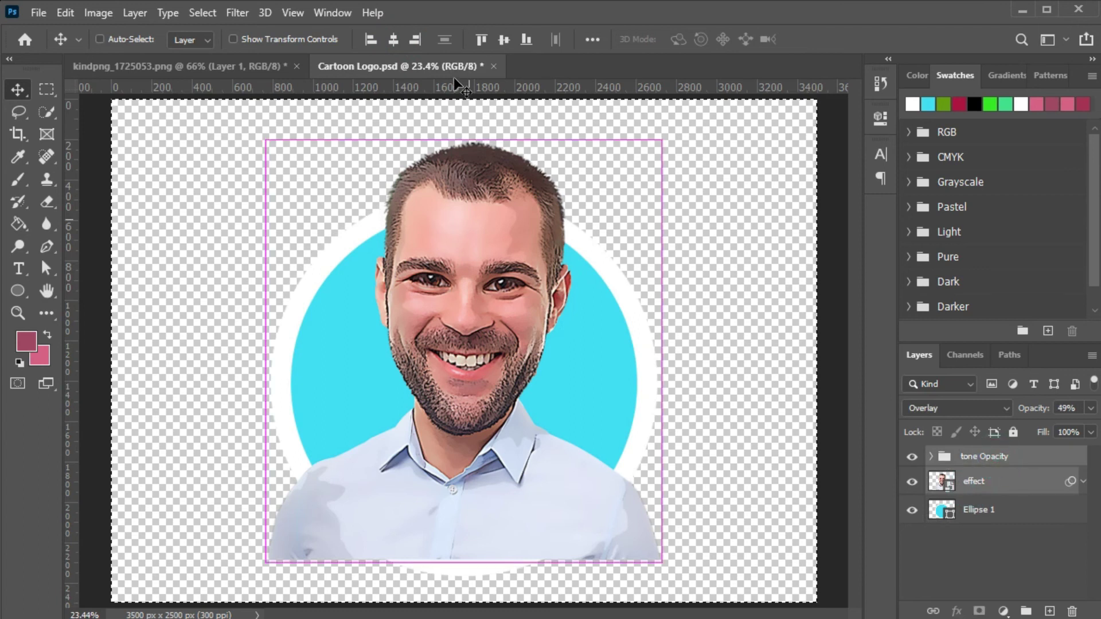
pyautogui.hotkey('ctrl', 'd')
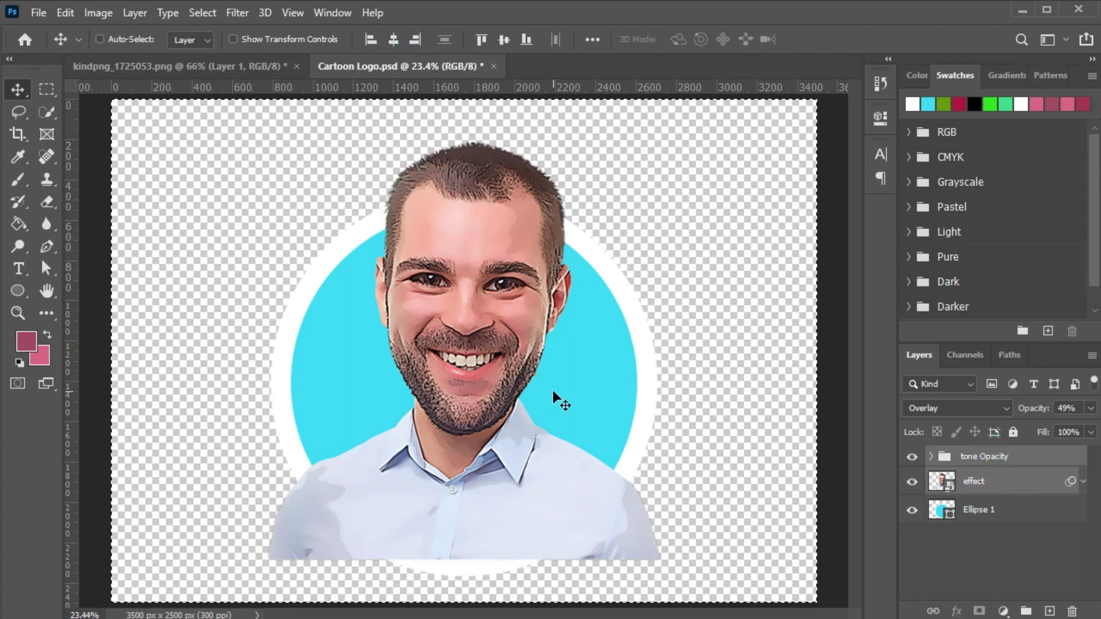
# Group the effect and tone Opacity layers and mask the group to the circle
pyautogui.click(506, 371)
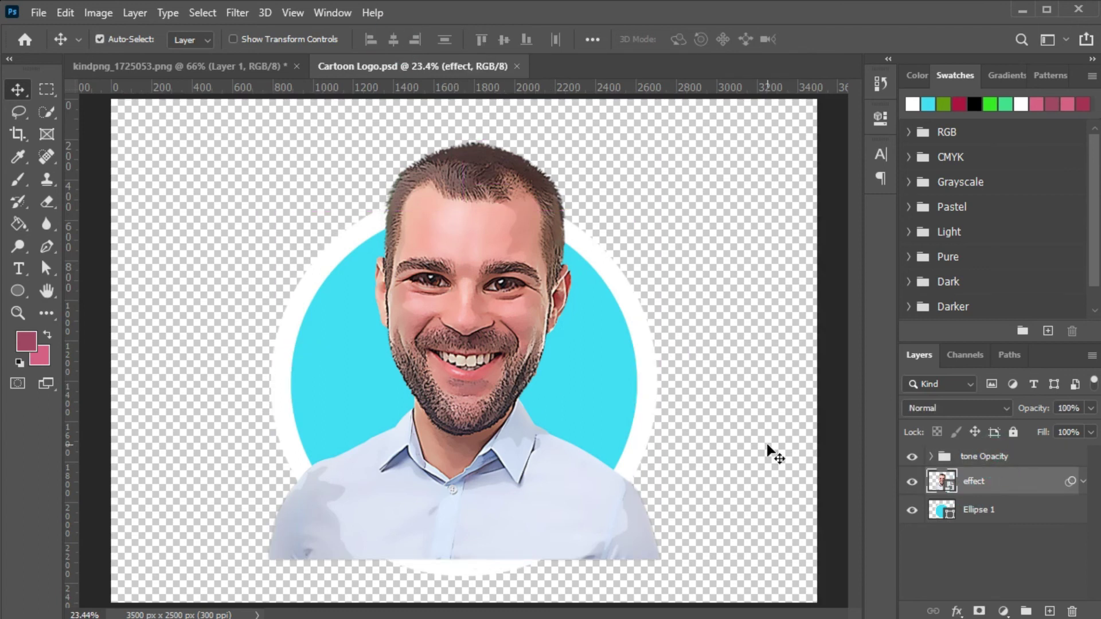
pyautogui.keyDown('shift'); pyautogui.click(993, 469); pyautogui.keyUp('shift')
pyautogui.hotkey('ctrl', 'g')
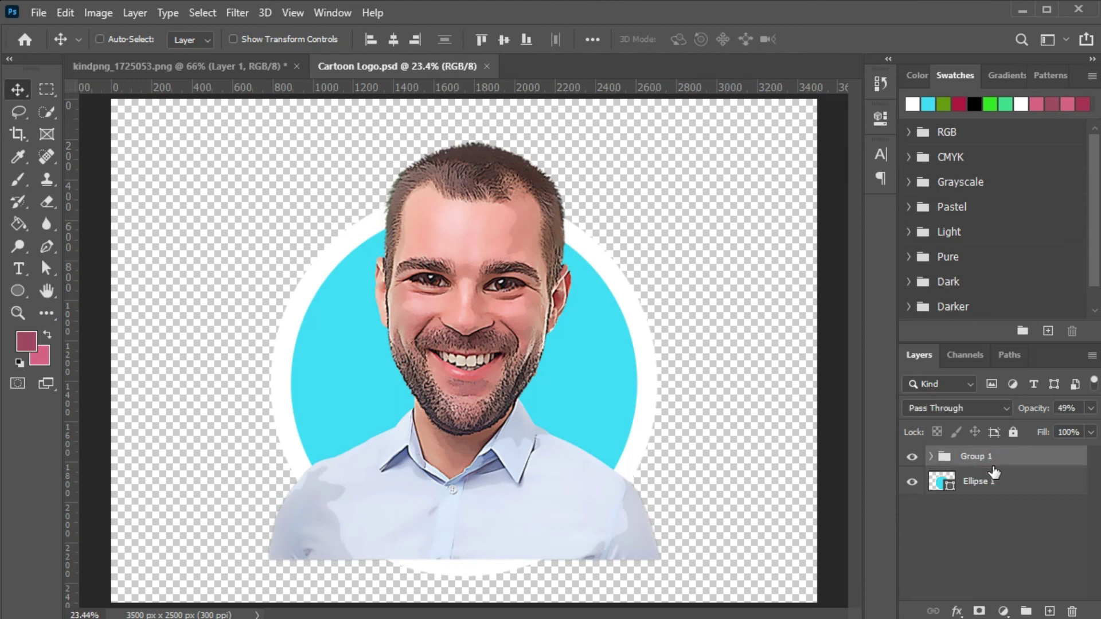
pyautogui.keyDown('ctrl'); pyautogui.click(945, 486); pyautogui.keyUp('ctrl')
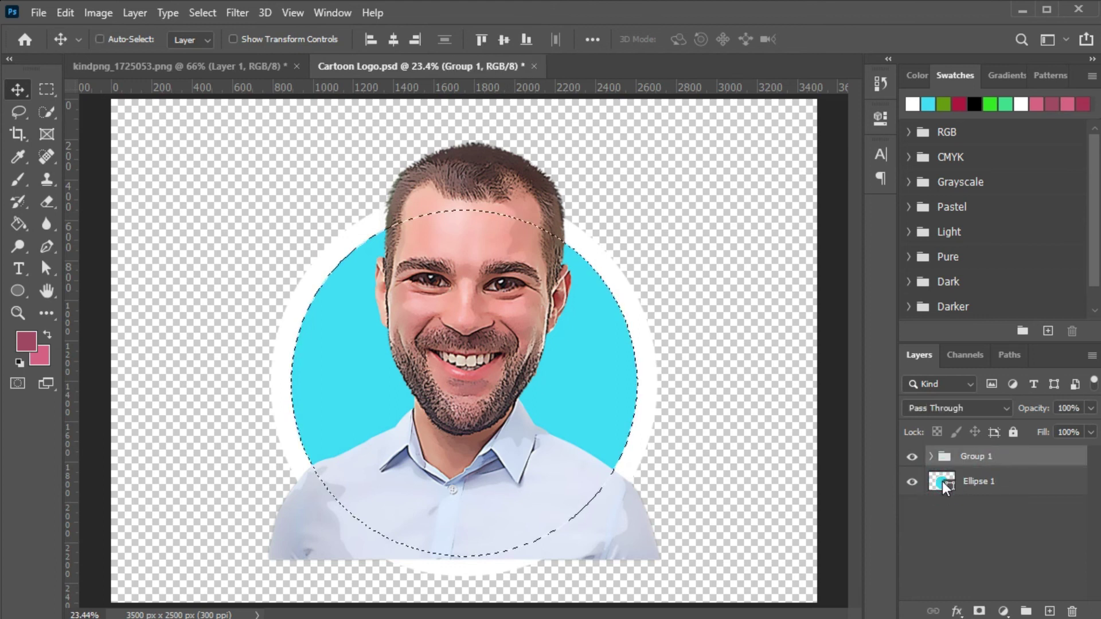
pyautogui.click(980, 611)
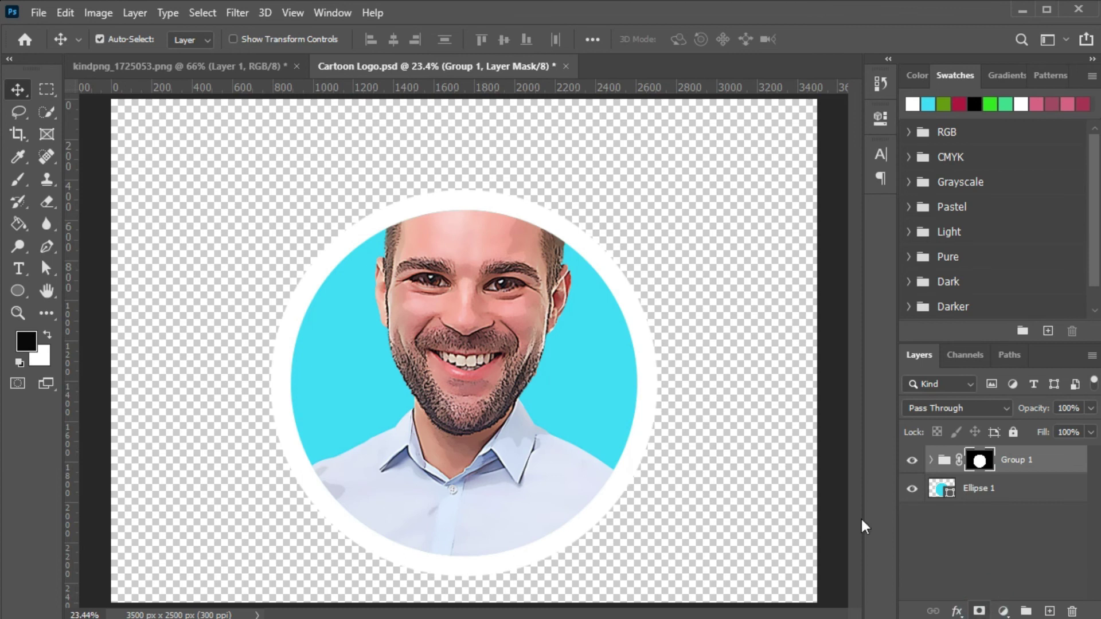
# Paint white on the mask with a large brush to reveal the top of the hair
pyautogui.click(18, 180)
pyautogui.moveTo(242, 306); pyautogui.dragTo(275, 321)
pyautogui.moveTo(740, 367); pyautogui.dragTo(635, 383)
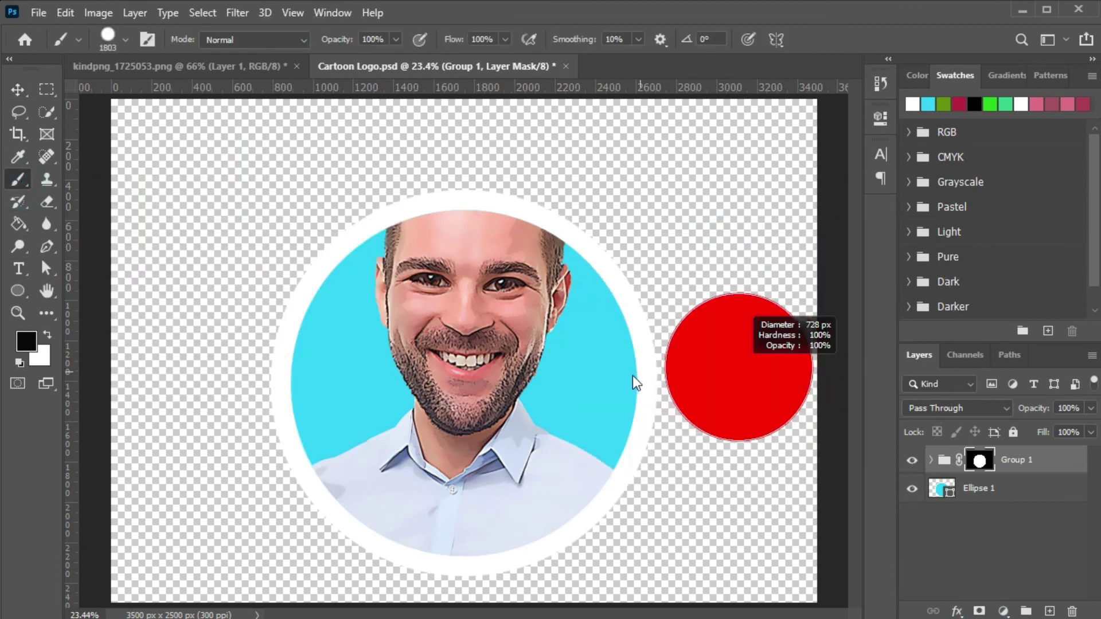
pyautogui.press('x')
pyautogui.moveTo(402, 189); pyautogui.dragTo(603, 184)
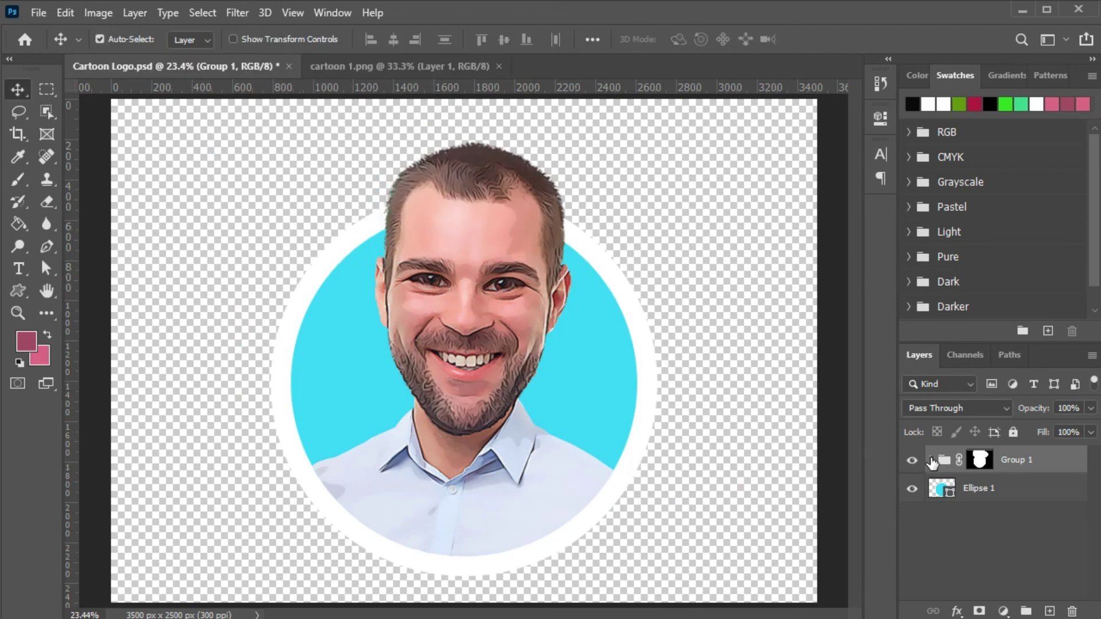
# Open the effect smart object and drag in the new face from cartoon 1.png
pyautogui.click(932, 462)
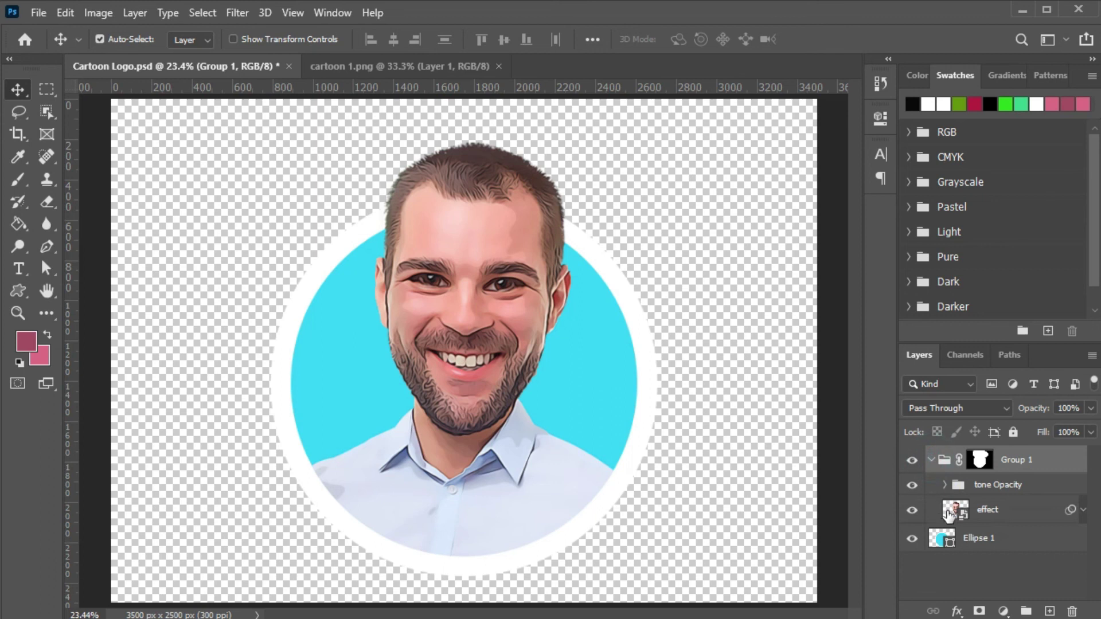
pyautogui.doubleClick(950, 510)
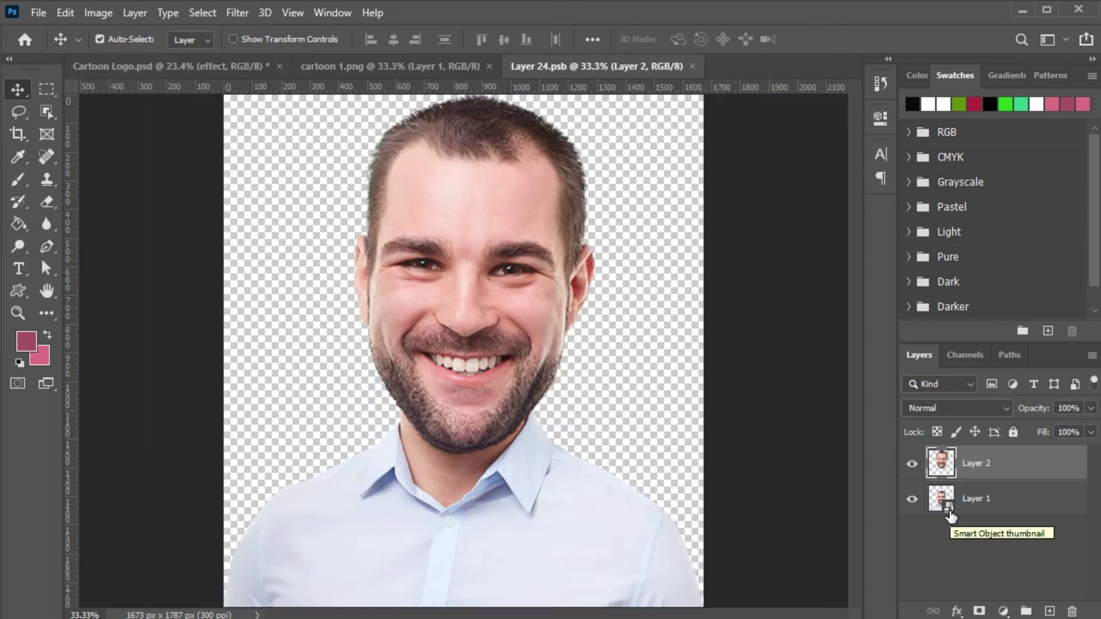
pyautogui.click(449, 60)
pyautogui.moveTo(511, 187)
pyautogui.mouseDown()
pyautogui.moveTo(565, 63)
pyautogui.moveTo(486, 412)
pyautogui.moveTo(449, 397)
pyautogui.moveTo(439, 331)
pyautogui.mouseUp()
# Hide the old Layer 1 and Layer 2, keeping the new face Layer 3 selected
pyautogui.scroll(-1, 435, 400)
pyautogui.click(932, 511)
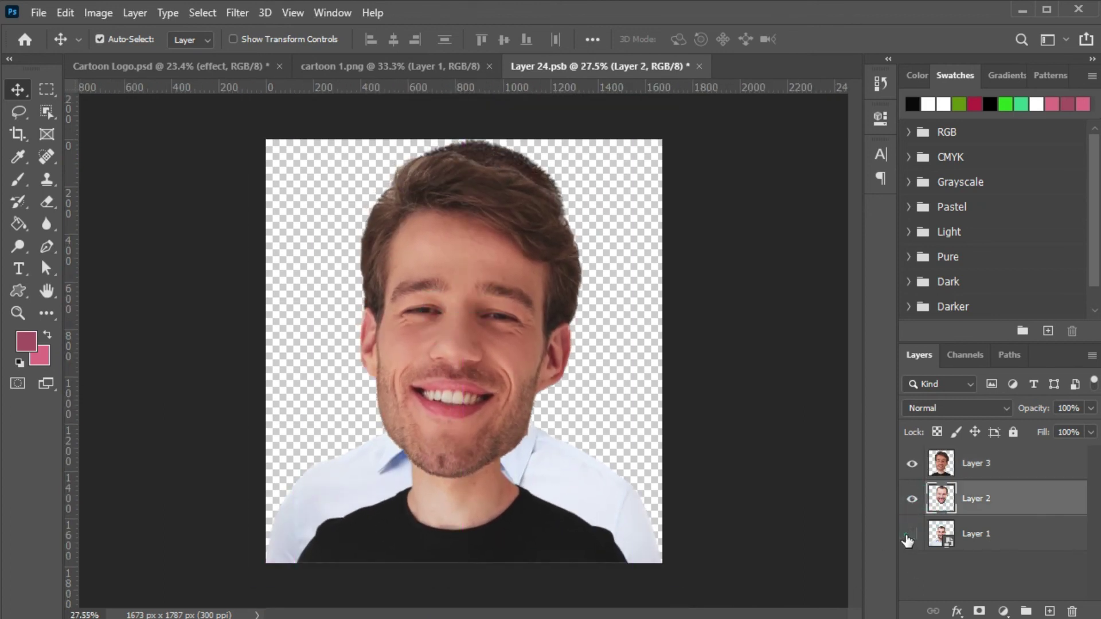
pyautogui.click(912, 534)
pyautogui.click(911, 499)
pyautogui.click(1010, 481)
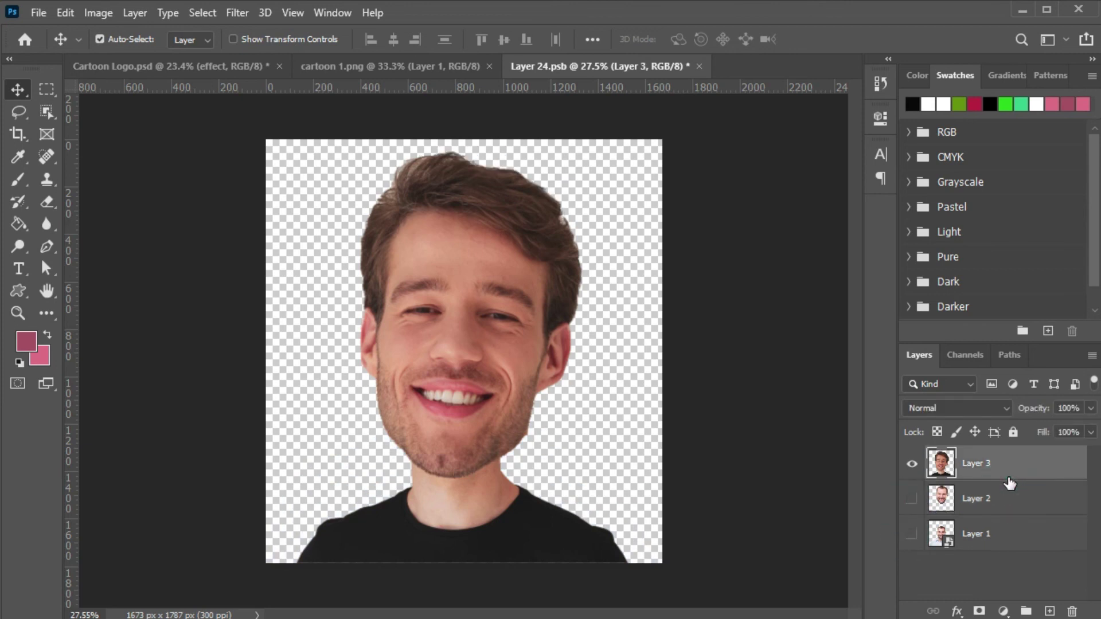
# Sharpen a duplicate of Layer 3 with High Pass blended as Overlay
pyautogui.hotkey('ctrl', 'j')
pyautogui.click(359, 474)
pyautogui.click(237, 13)
pyautogui.moveTo(331, 354)
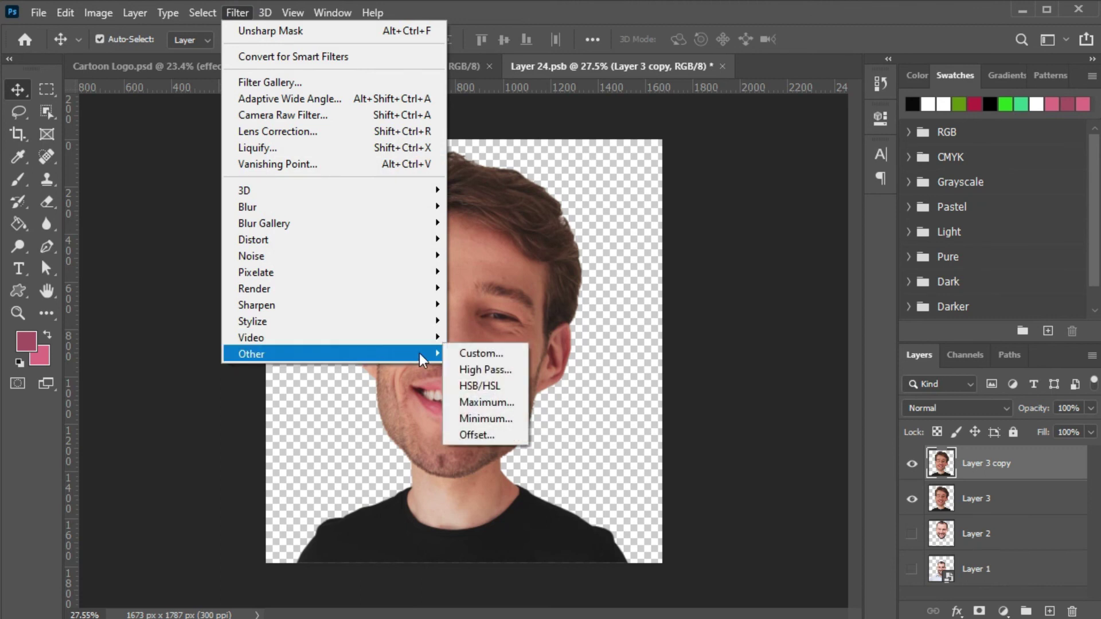
pyautogui.click(485, 369)
pyautogui.click(664, 128)
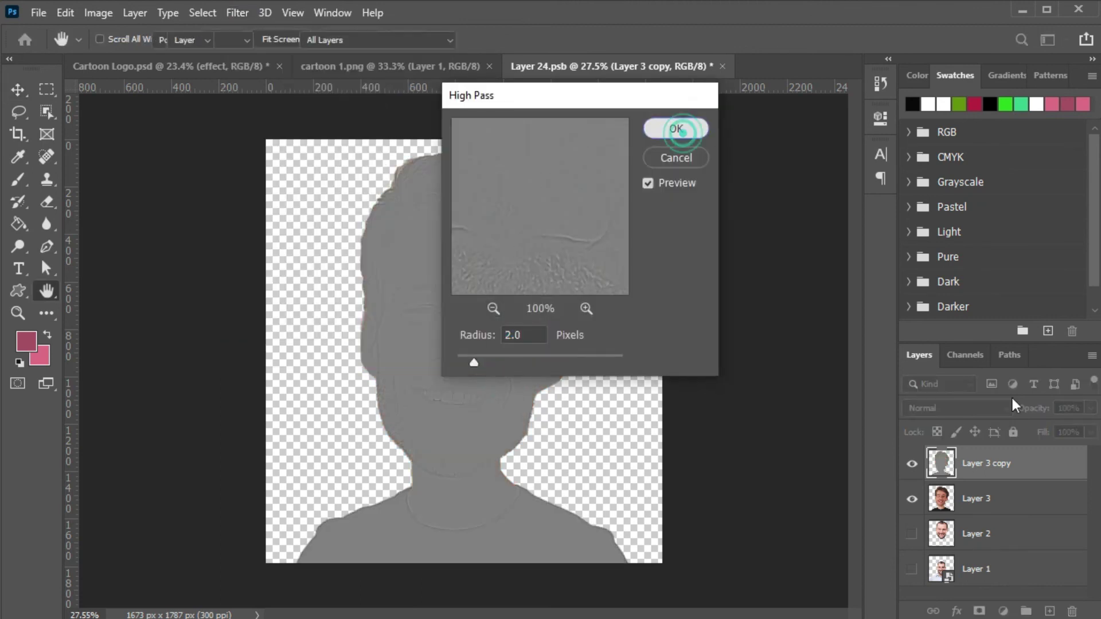
pyautogui.click(974, 408)
pyautogui.click(972, 396)
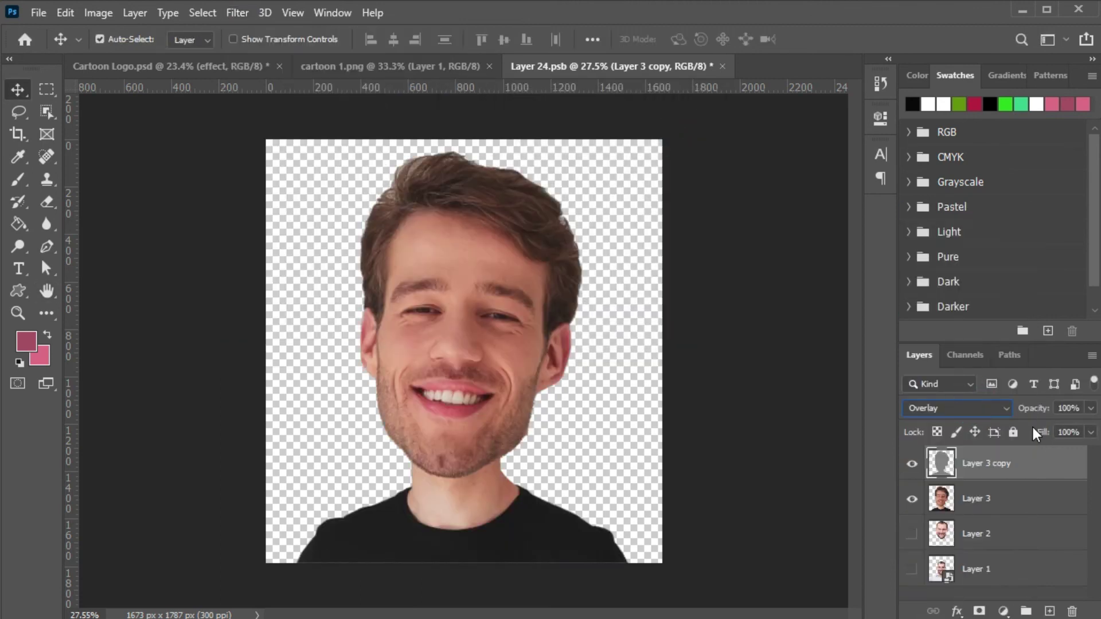
# Merge Layer 3 and its High Pass copy into one smart object and save
pyautogui.keyDown('ctrl'); pyautogui.click(1009, 497); pyautogui.keyUp('ctrl')
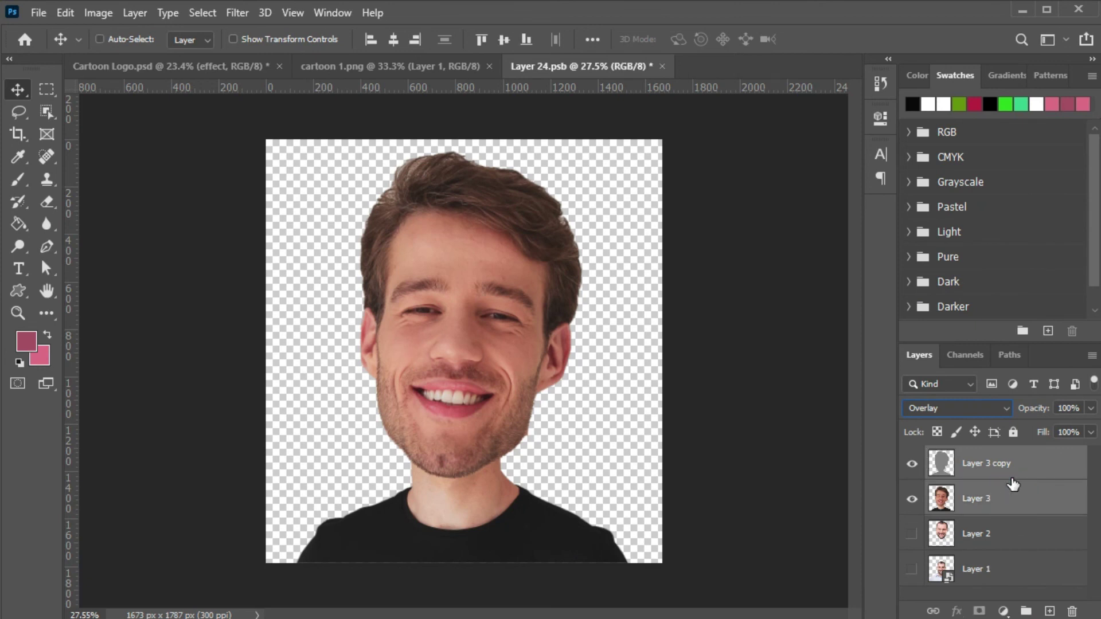
pyautogui.rightClick(1015, 475)
pyautogui.click(843, 238)
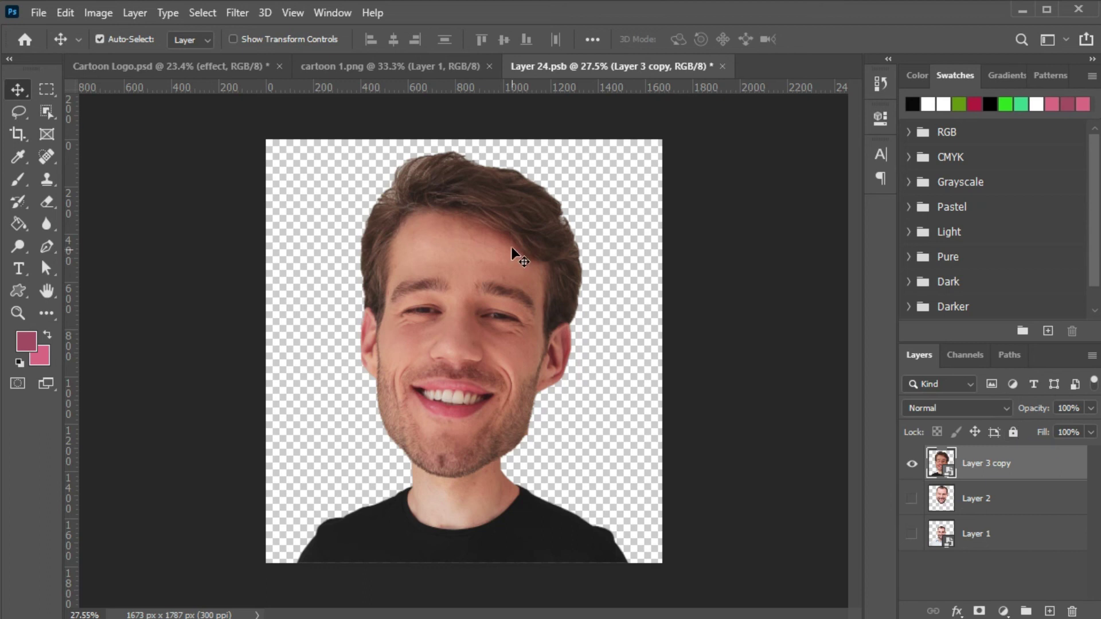
pyautogui.hotkey('ctrl', 's')
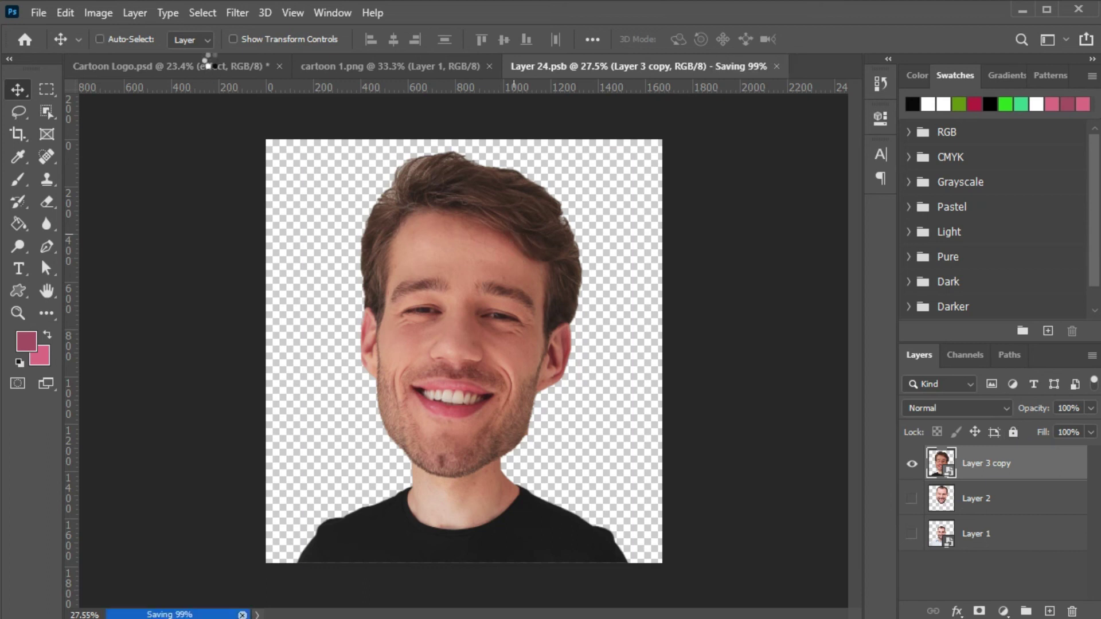
# Back in Cartoon Logo.psd, collapse Group 1 and zoom out to review the swapped face
pyautogui.click(183, 68)
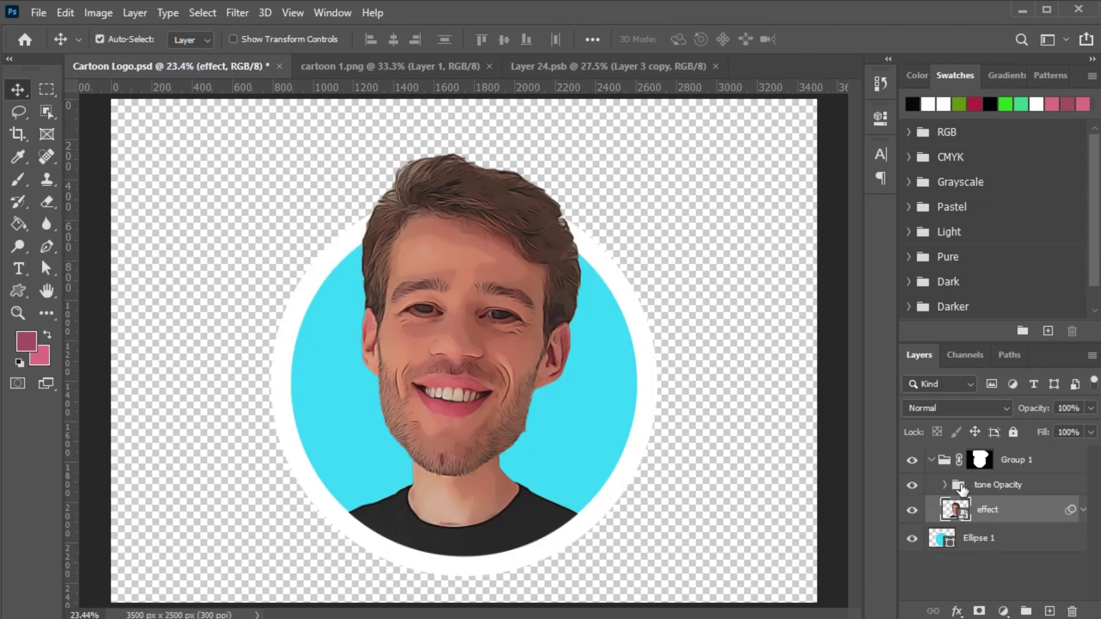
pyautogui.click(931, 460)
pyautogui.hotkey('ctrl', '-')
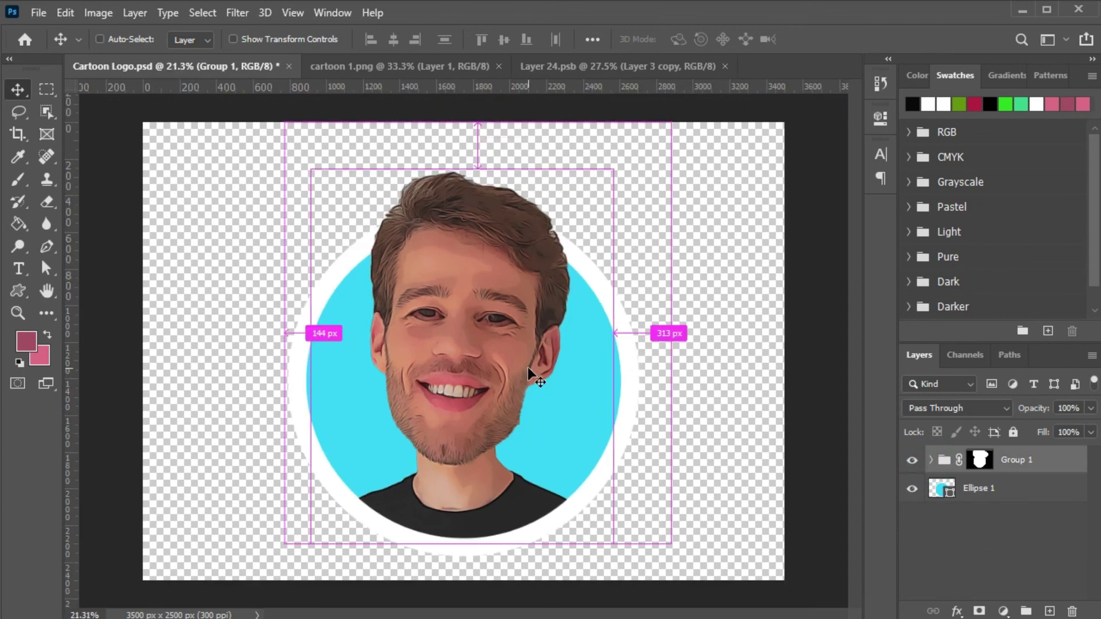